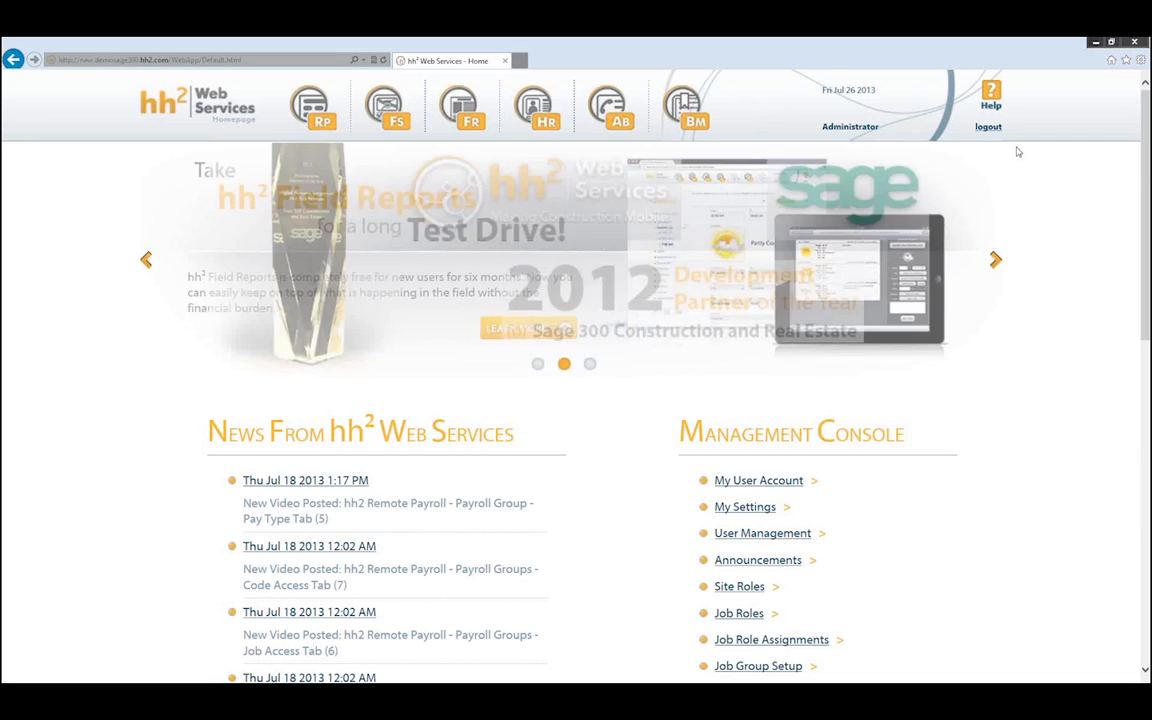
- Open the Human Resources menu from the HR icon in the top toolbar
left_click(545, 117)
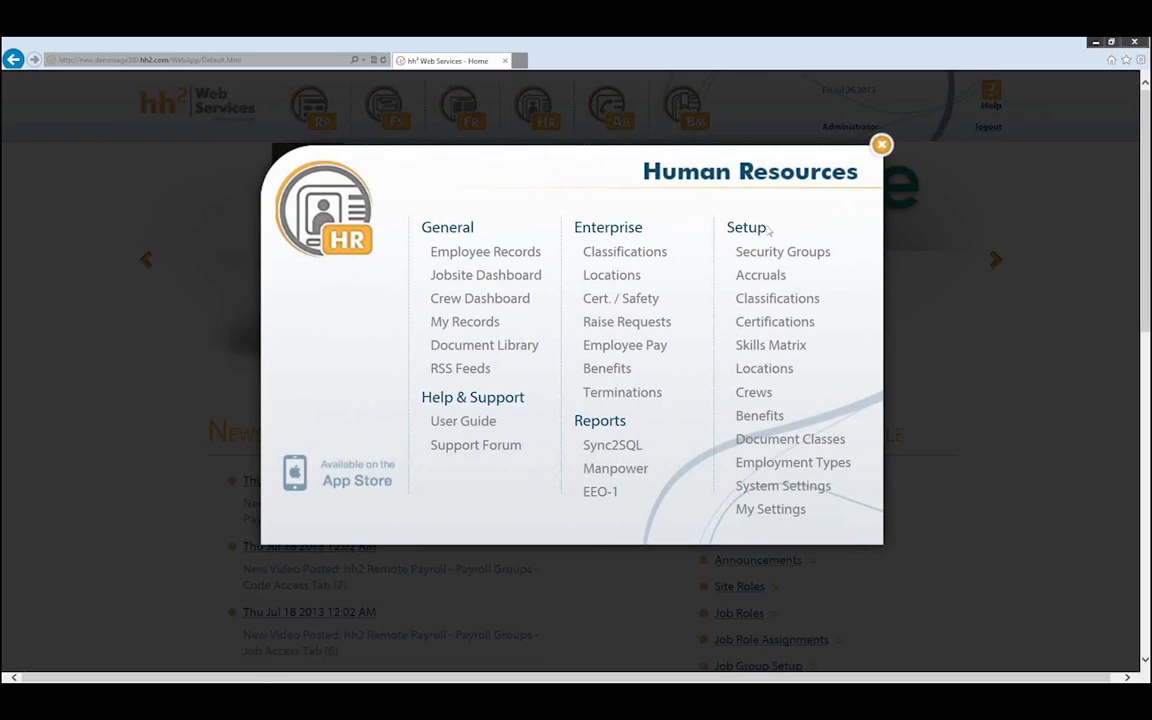
- Open the Setup Crews page via Setup > Crews in the Human Resources menu
left_click(755, 393)
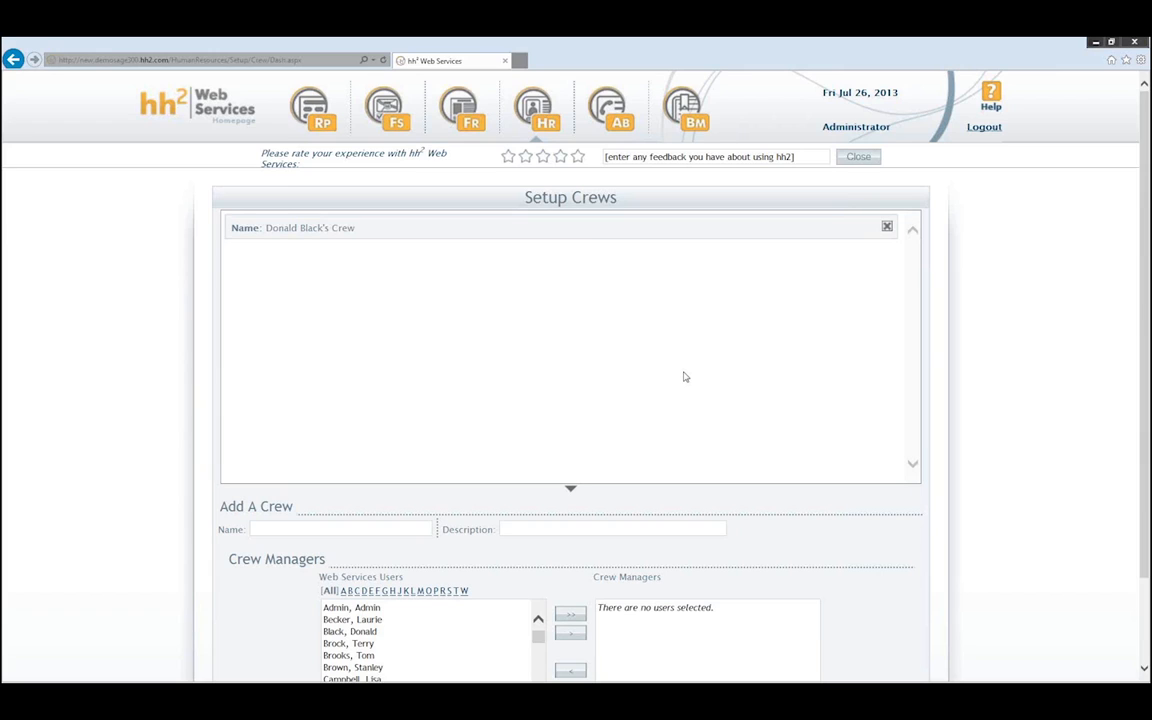
left_click(287, 527)
scroll(332, 504, "down", 2)
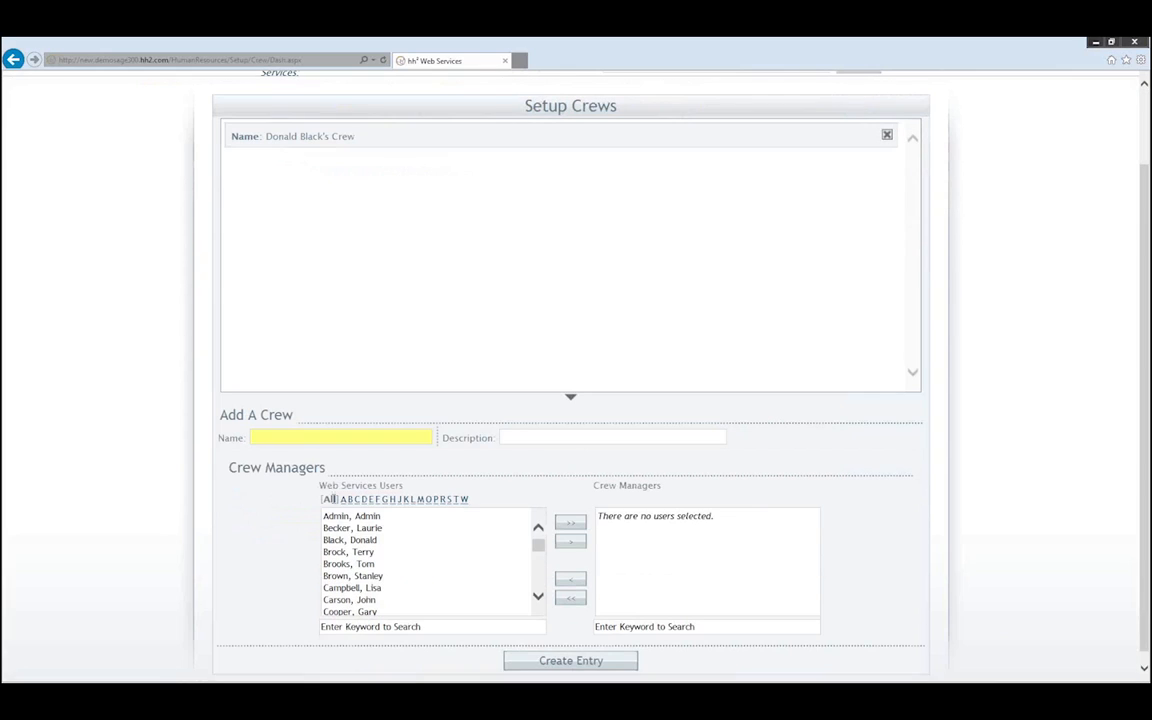
left_click(465, 530)
left_click(405, 552)
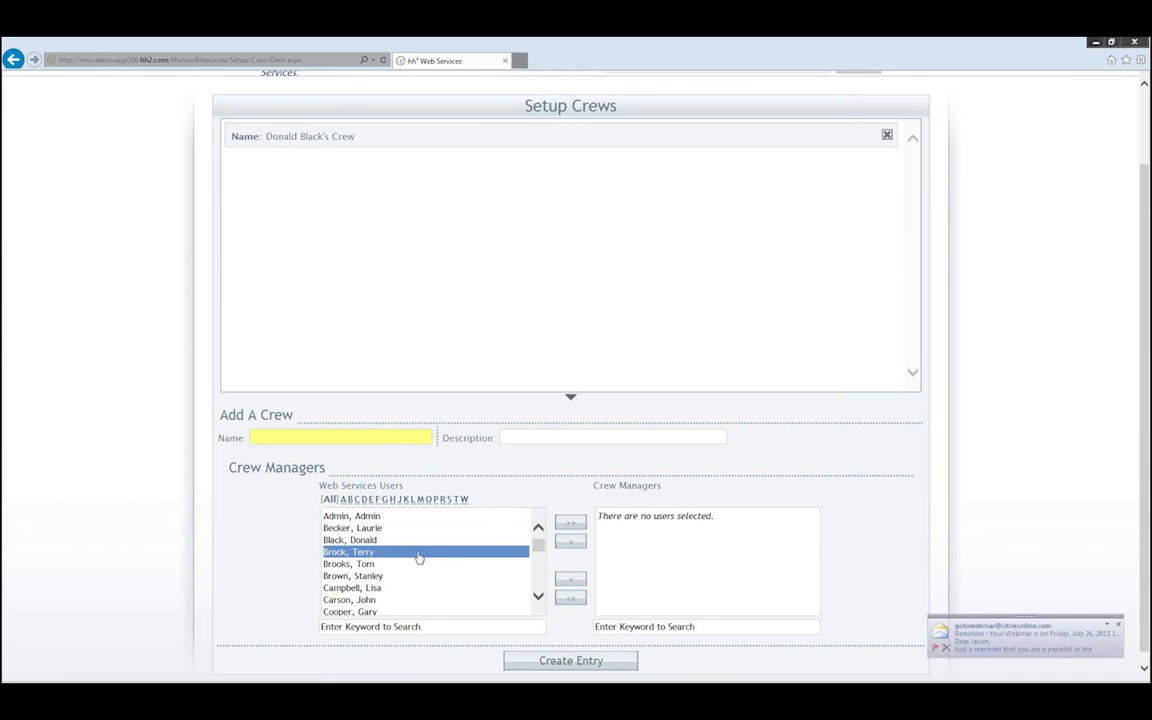
left_click(419, 545)
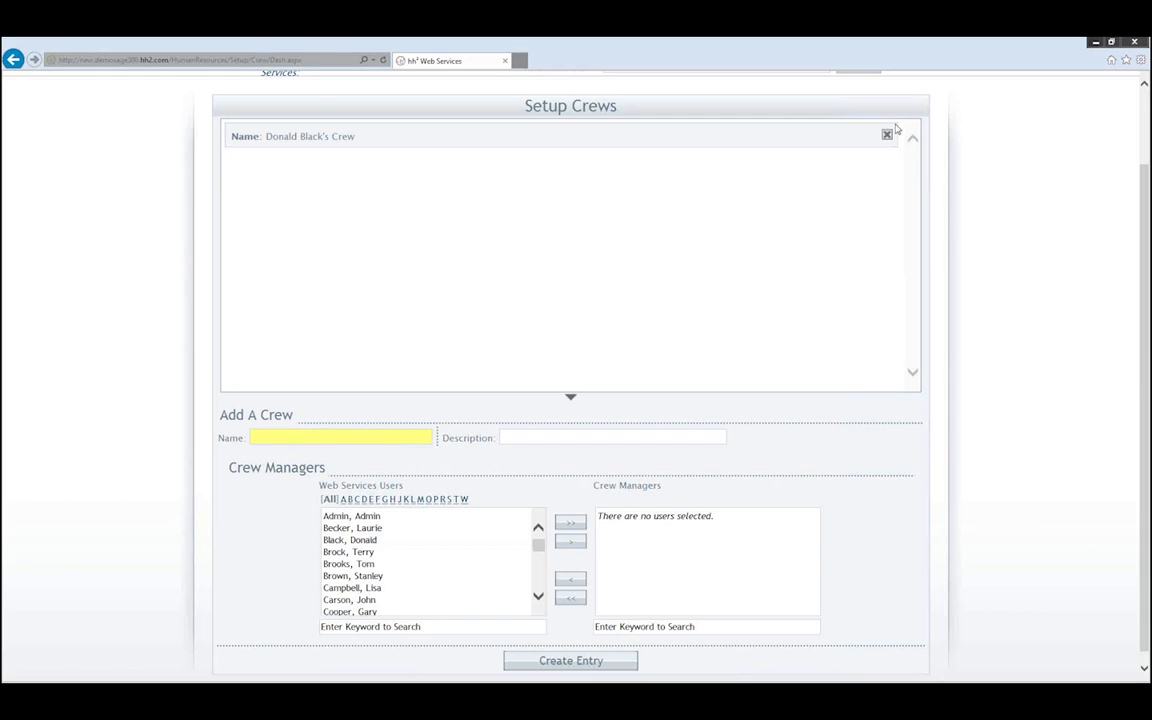
- Archive the existing crew and enter the new crew's name in capitals, ending in 'S CREW
left_click(887, 135)
left_click(545, 359)
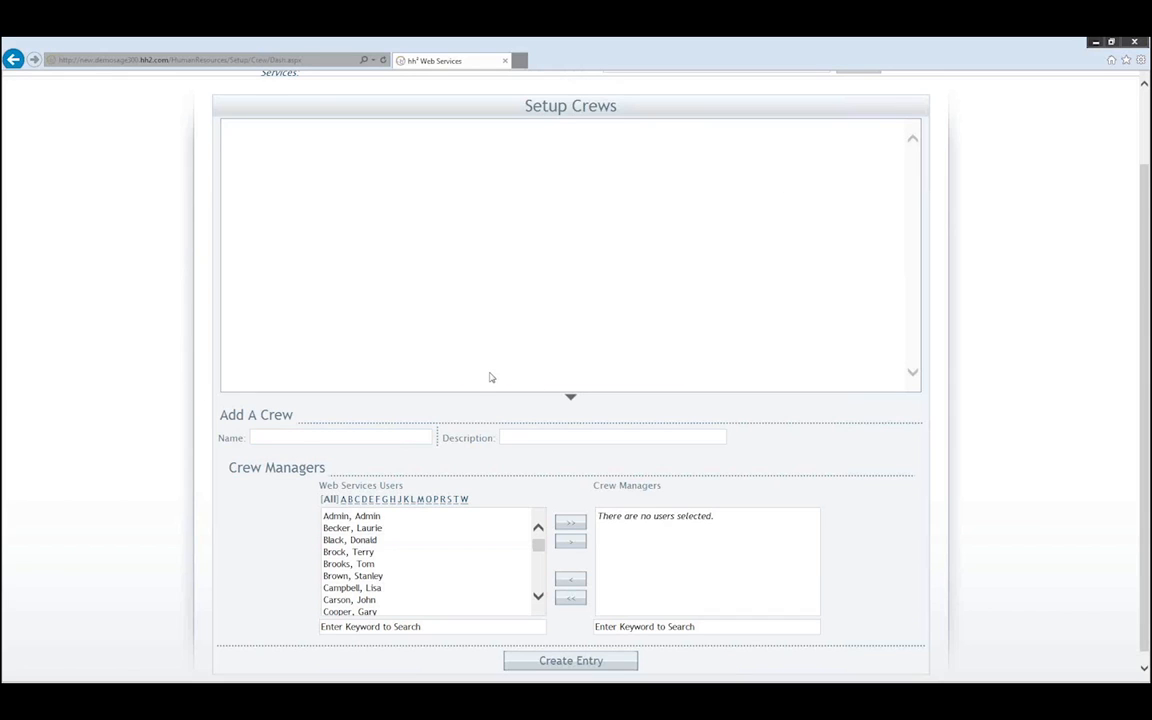
left_click(280, 436)
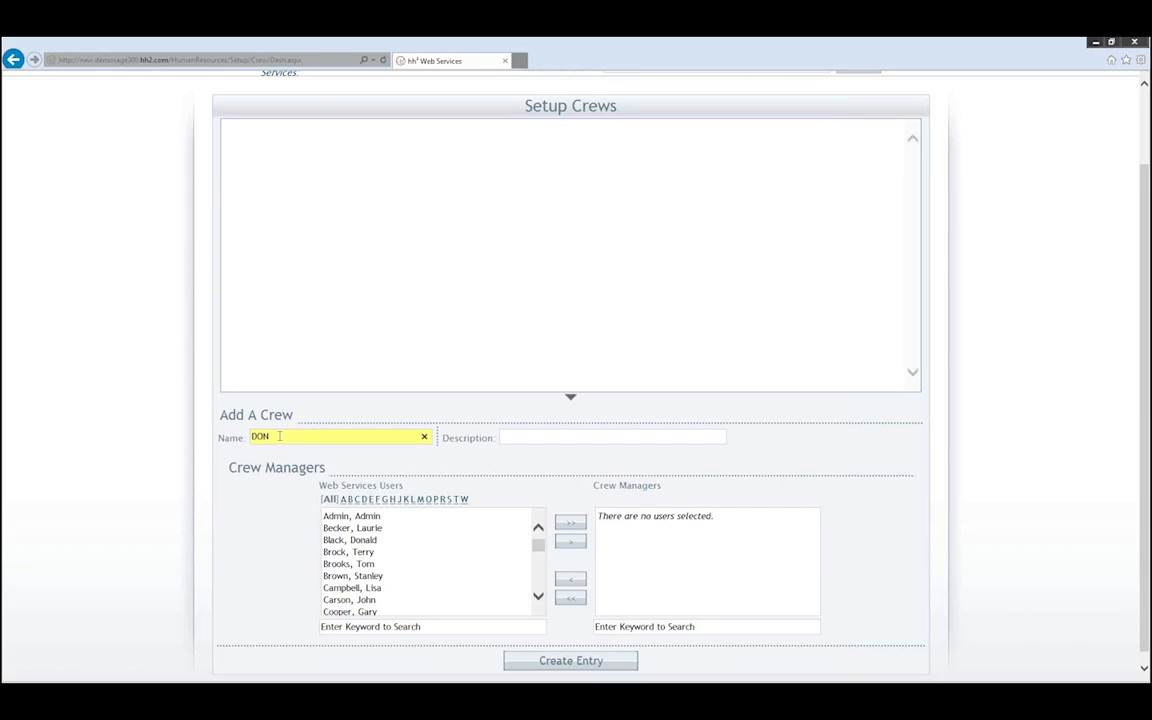
type("'S CREW")
left_click(524, 437)
left_click(445, 530)
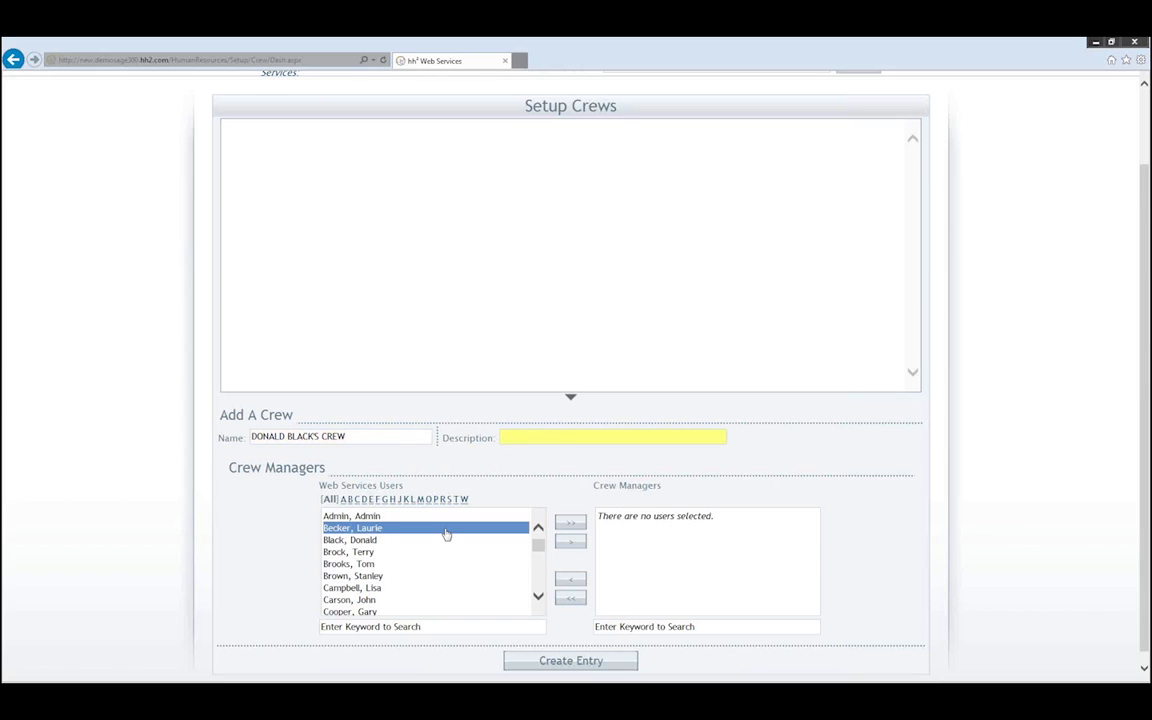
left_click(552, 434)
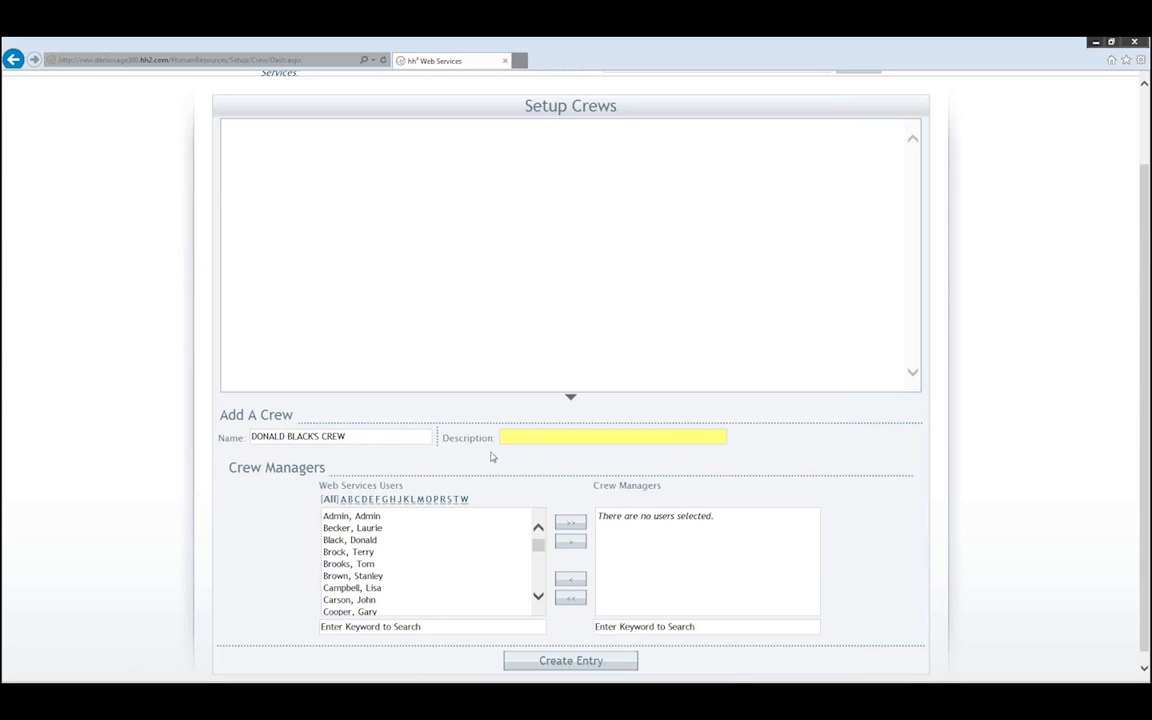
- Move the crew's namesake user from Web Services Users into Crew Managers
left_click(405, 528)
left_click(368, 552)
left_click(361, 541)
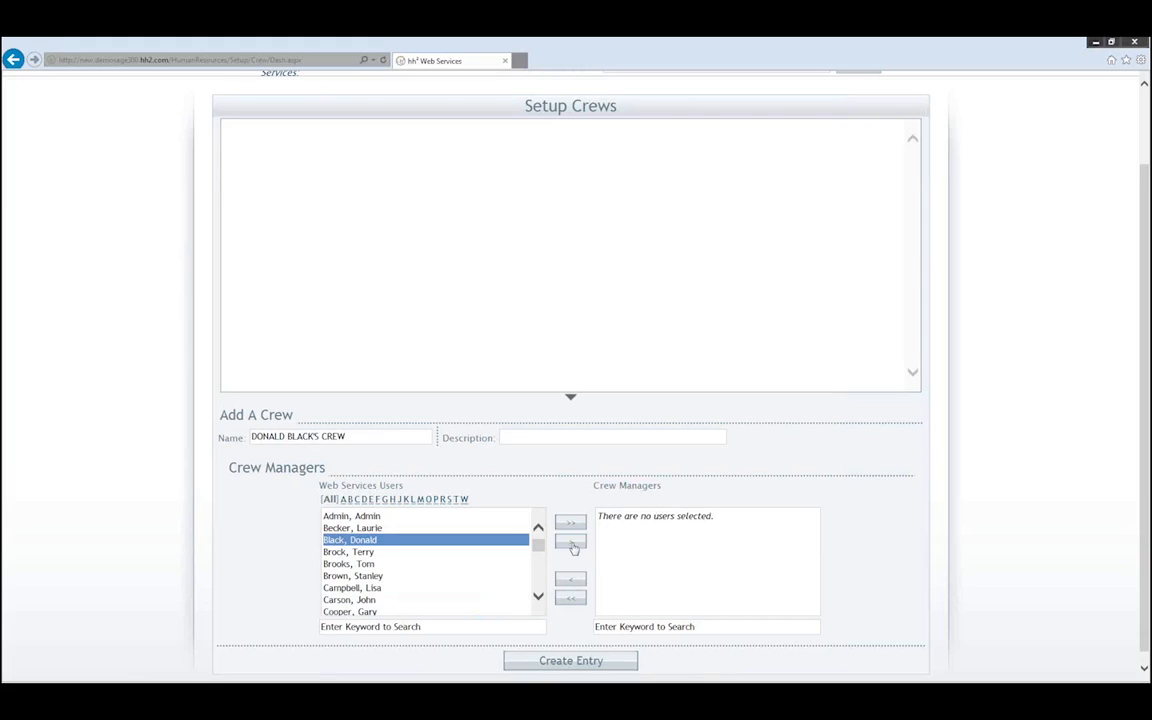
left_click(571, 543)
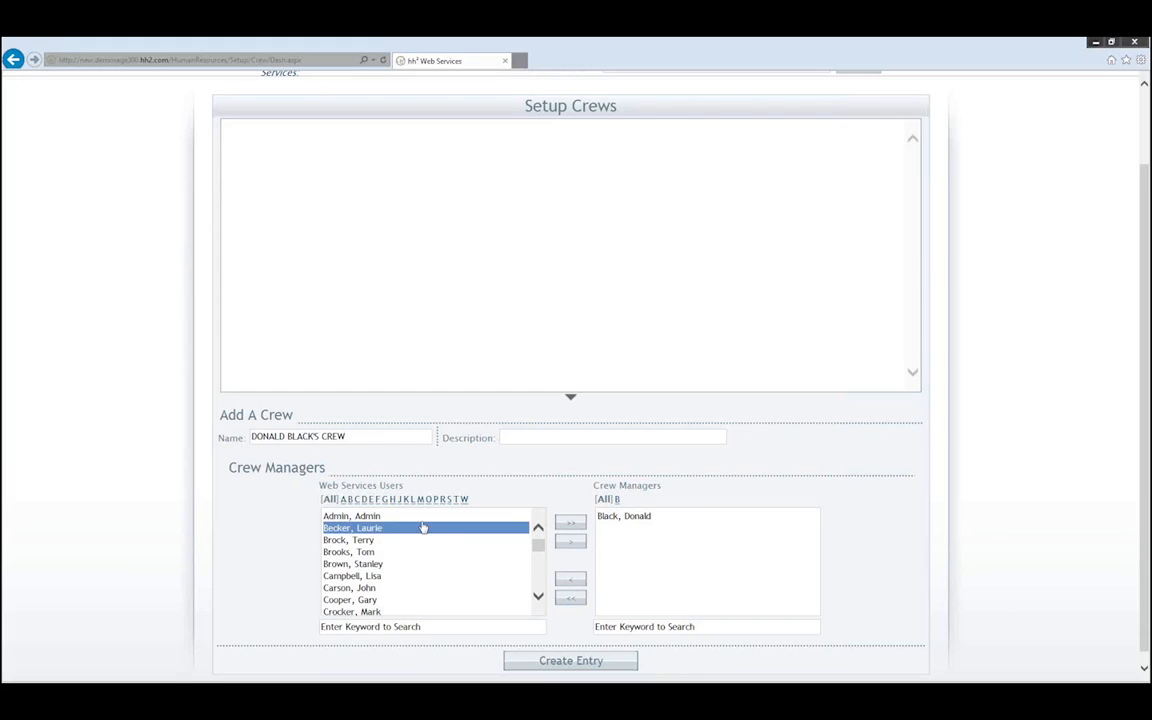
left_click(689, 517)
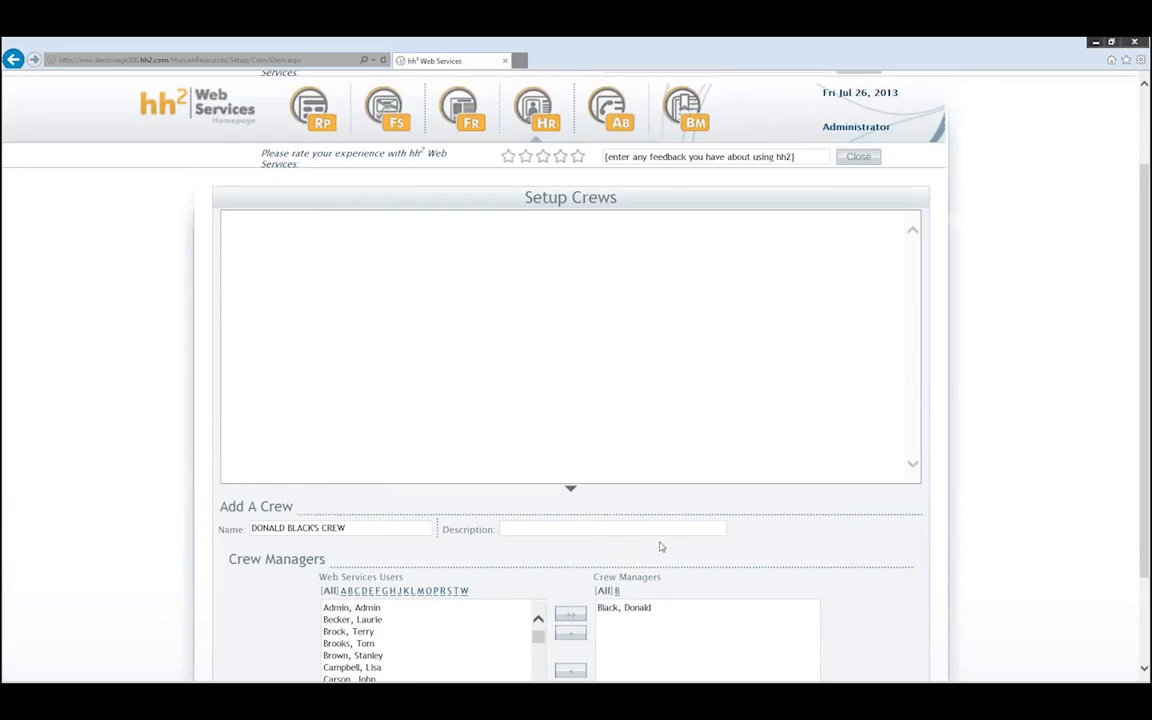
scroll(660, 547, "down", 2)
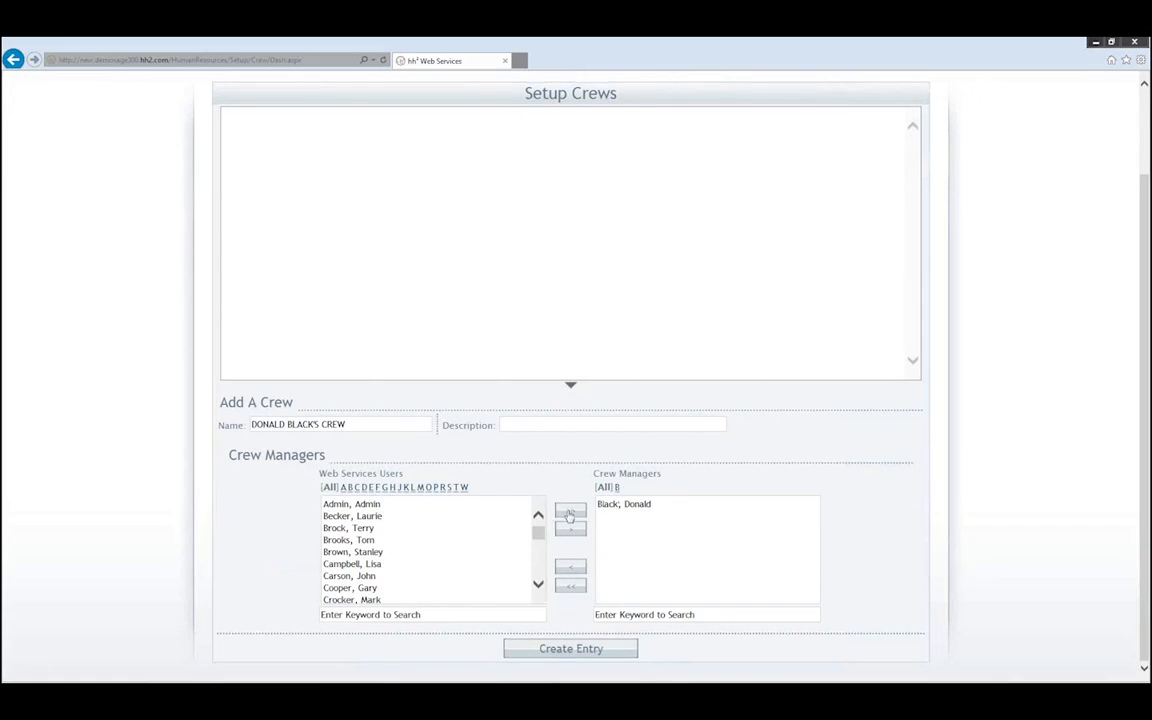
- Create the new crew entry and return to the top of the Setup Crews page
left_click(571, 649)
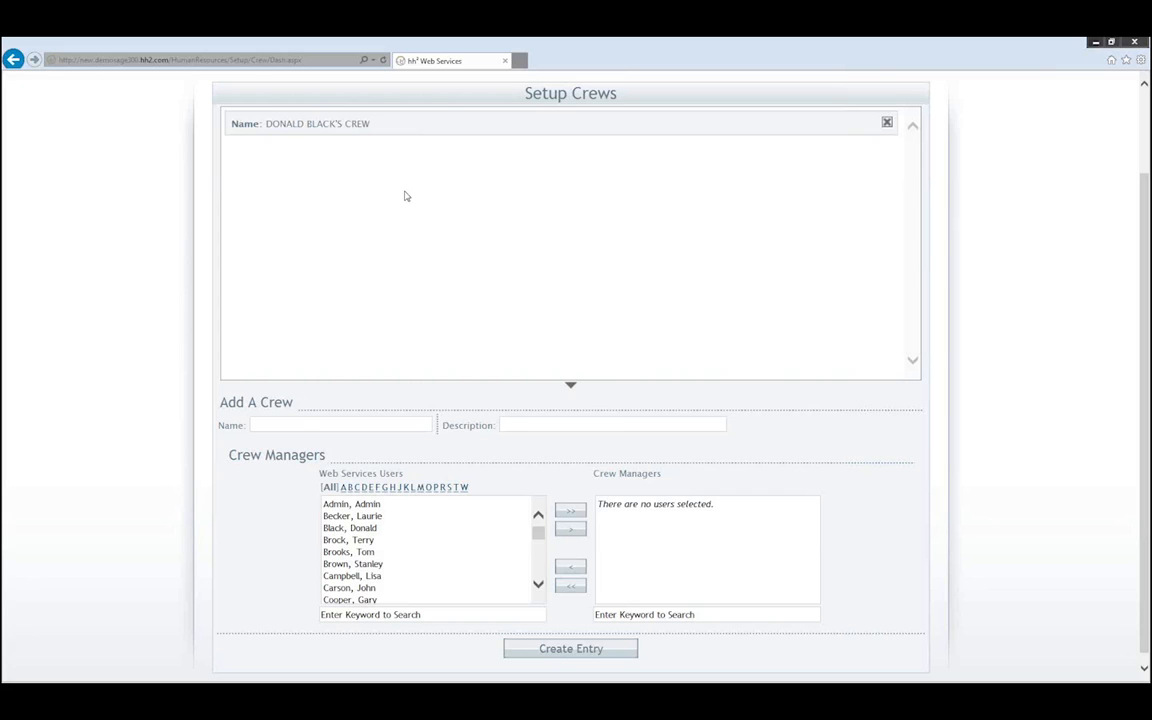
scroll(405, 196, "up", 2)
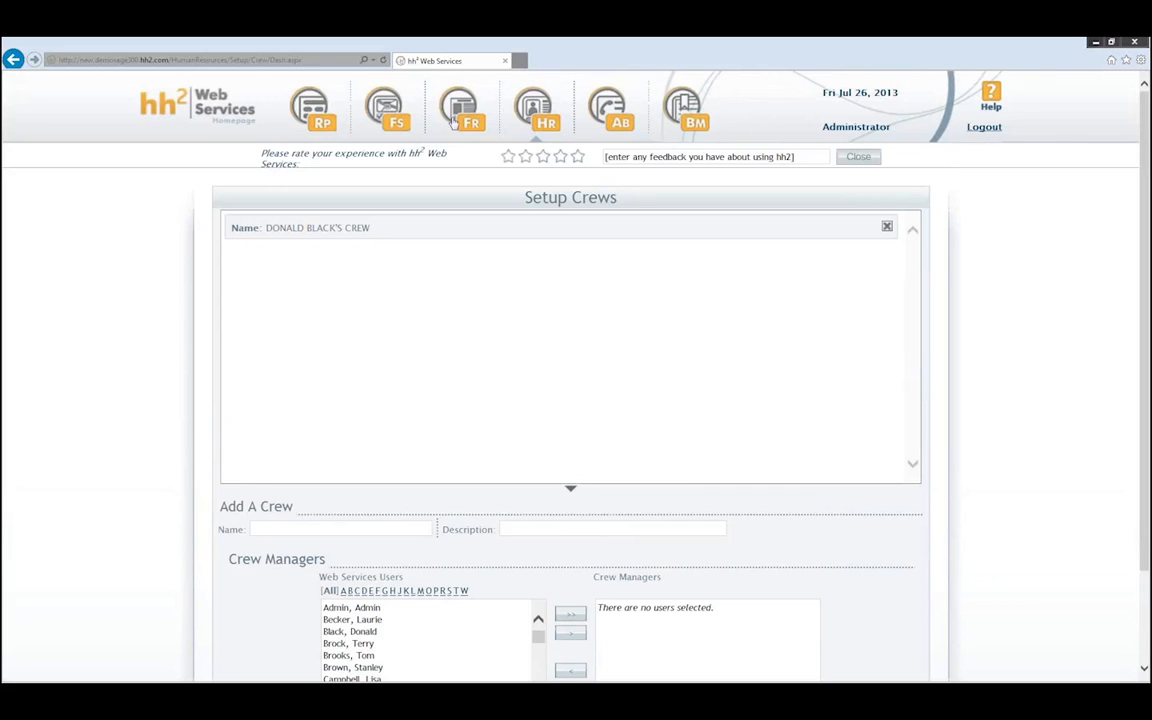
- Go to the Security Groups setup page and submit the HR admin password
left_click(536, 110)
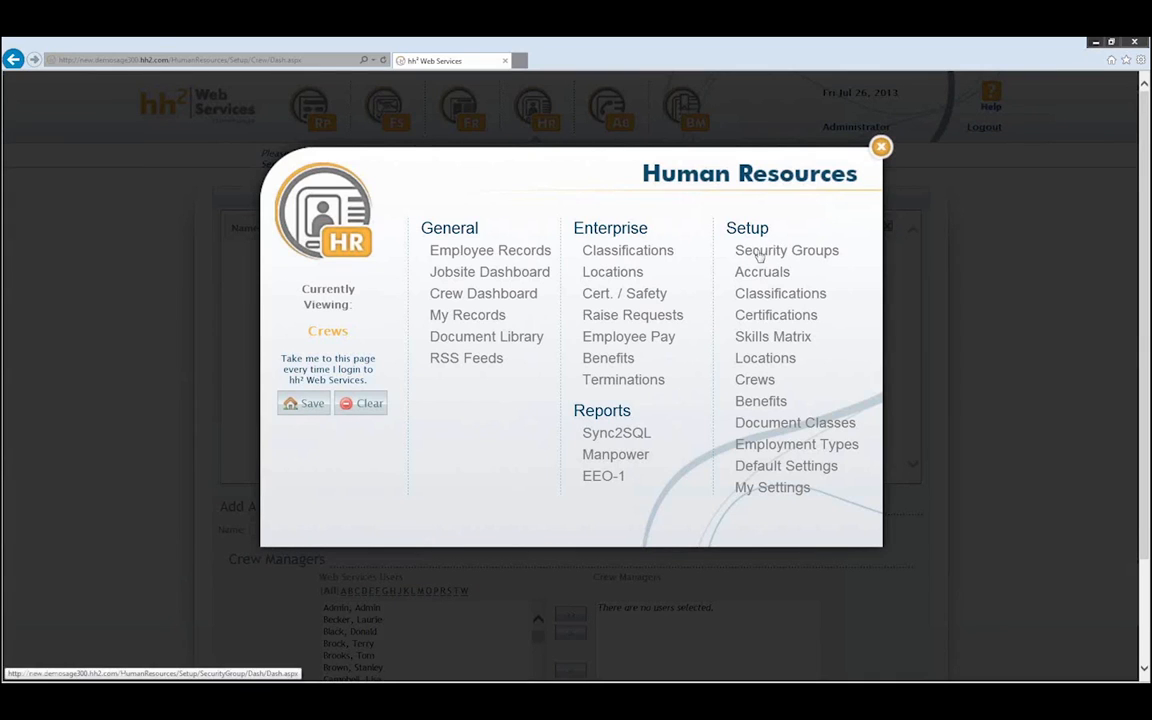
left_click(759, 254)
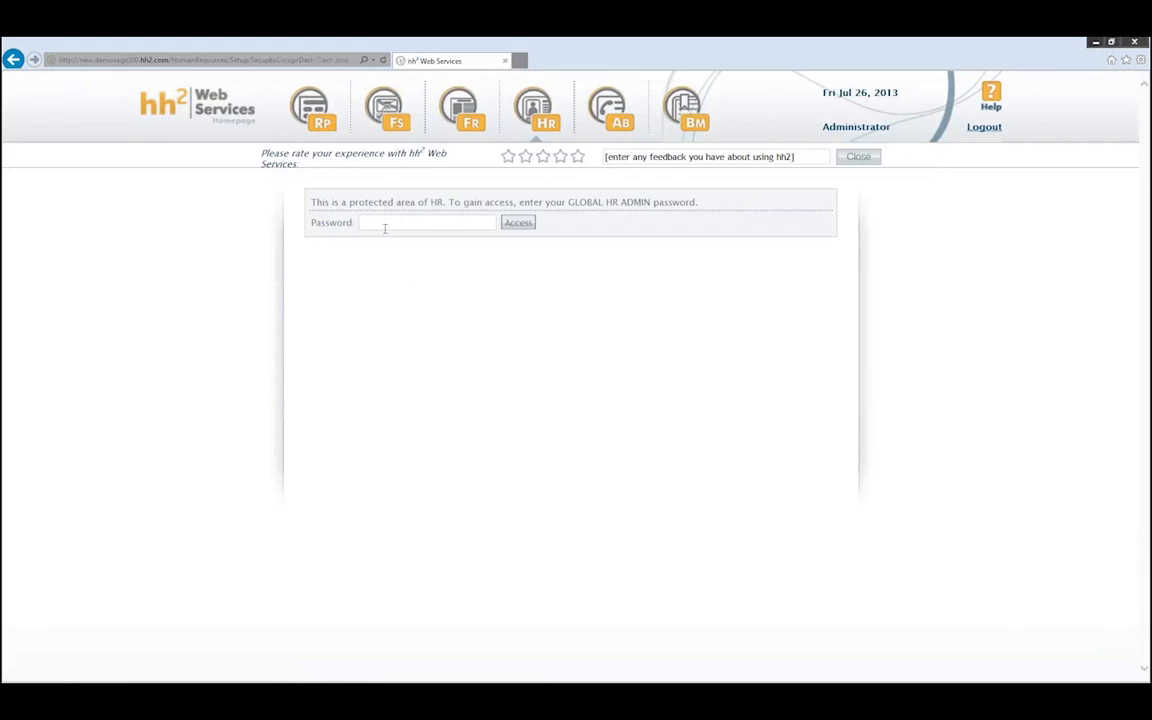
left_click(384, 228)
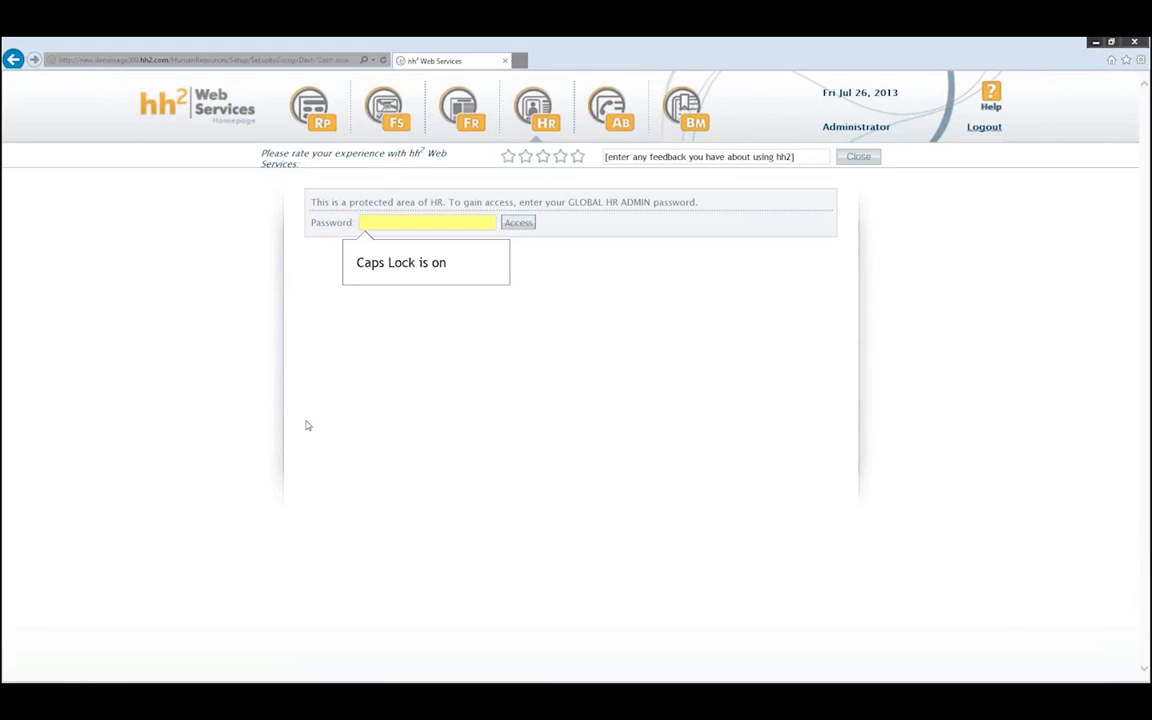
key("Caps_Lock")
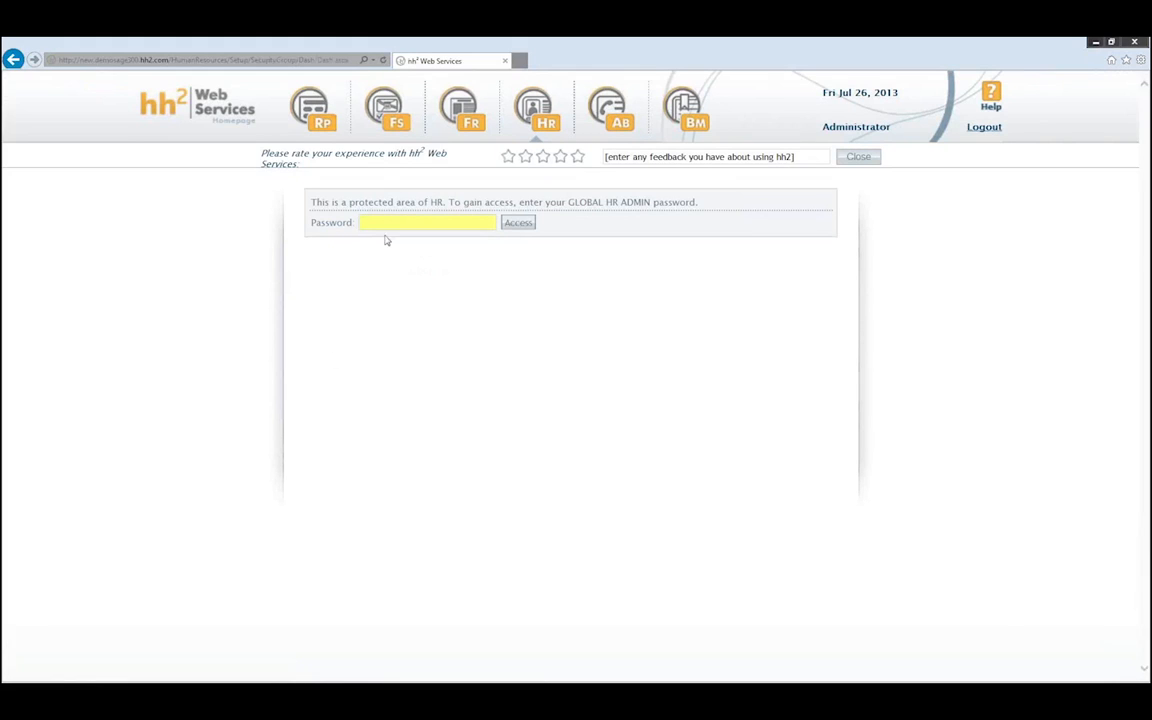
type("•••••••")
key("Return")
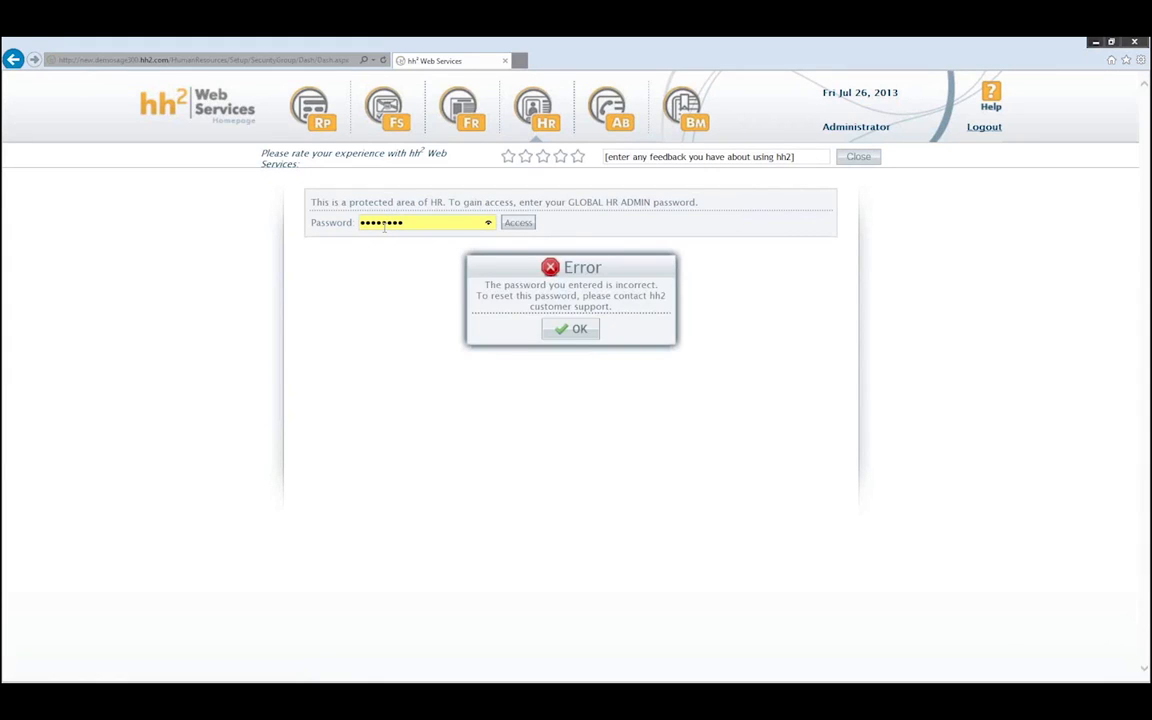
- Dismiss the incorrect-password error and submit the corrected HR admin password
left_click(571, 329)
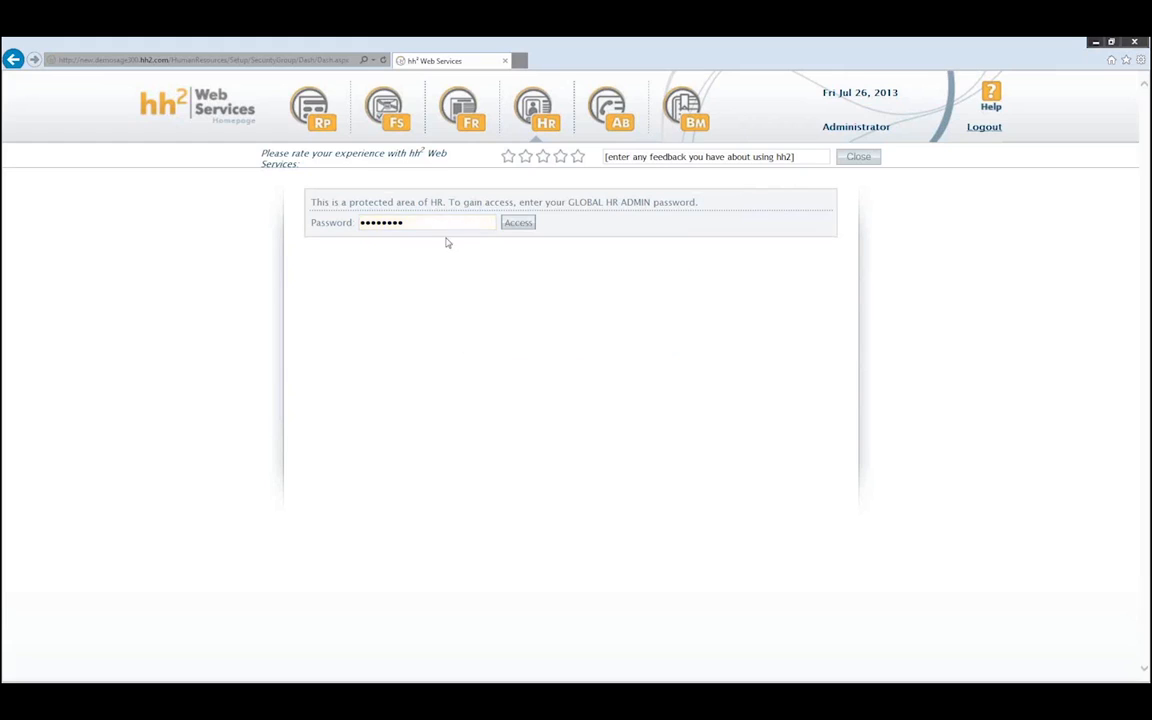
type("•••••")
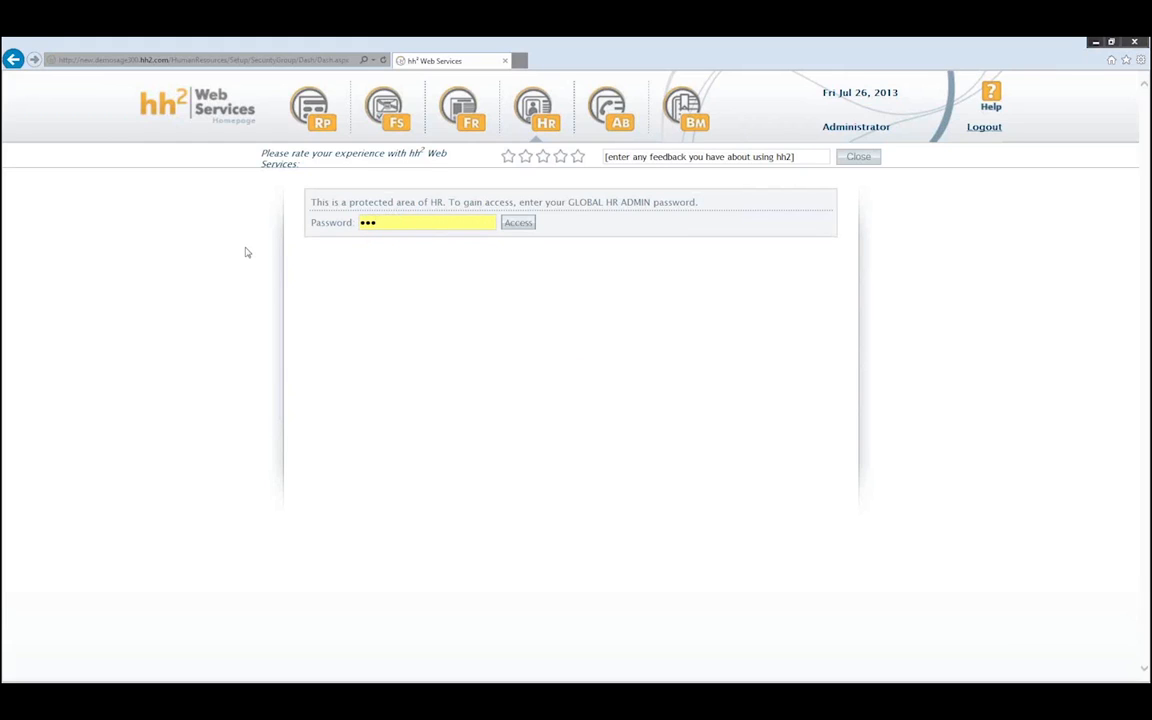
key("BackSpace")
key("BackSpace")
key("BackSpace")
key("BackSpace")
key("BackSpace")
type("••••••")
key("Return")
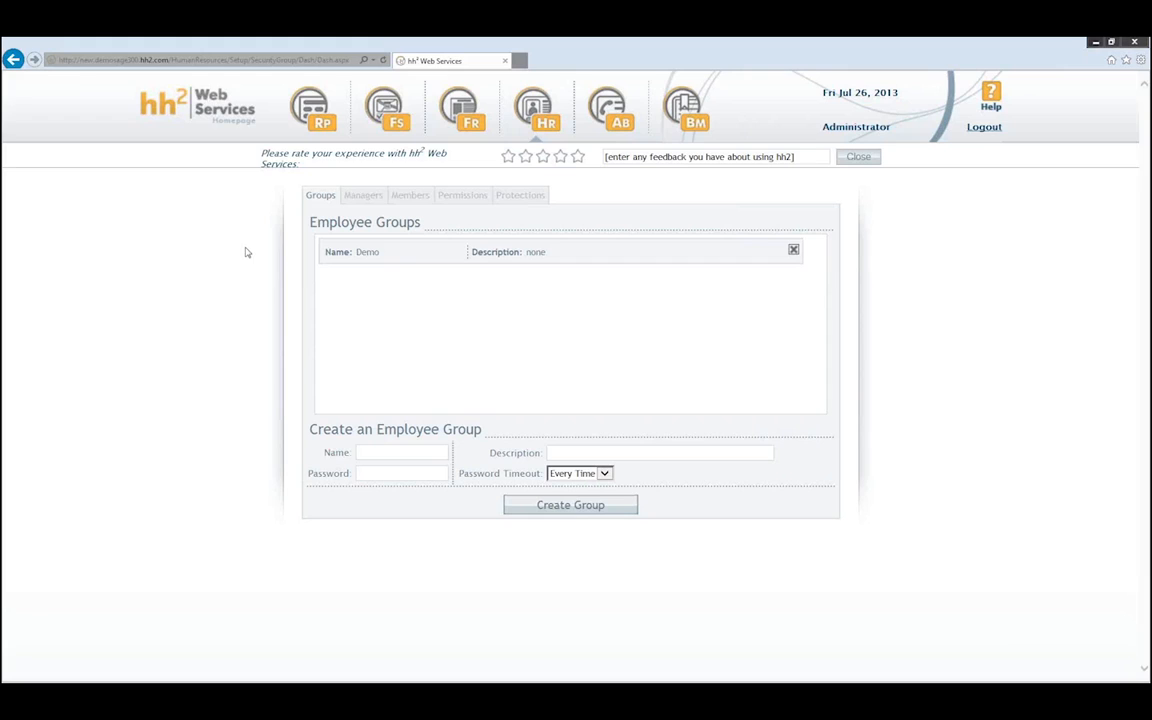
- List the Demo group's two managers on the Managers tab, then switch to Permissions
left_click(393, 257)
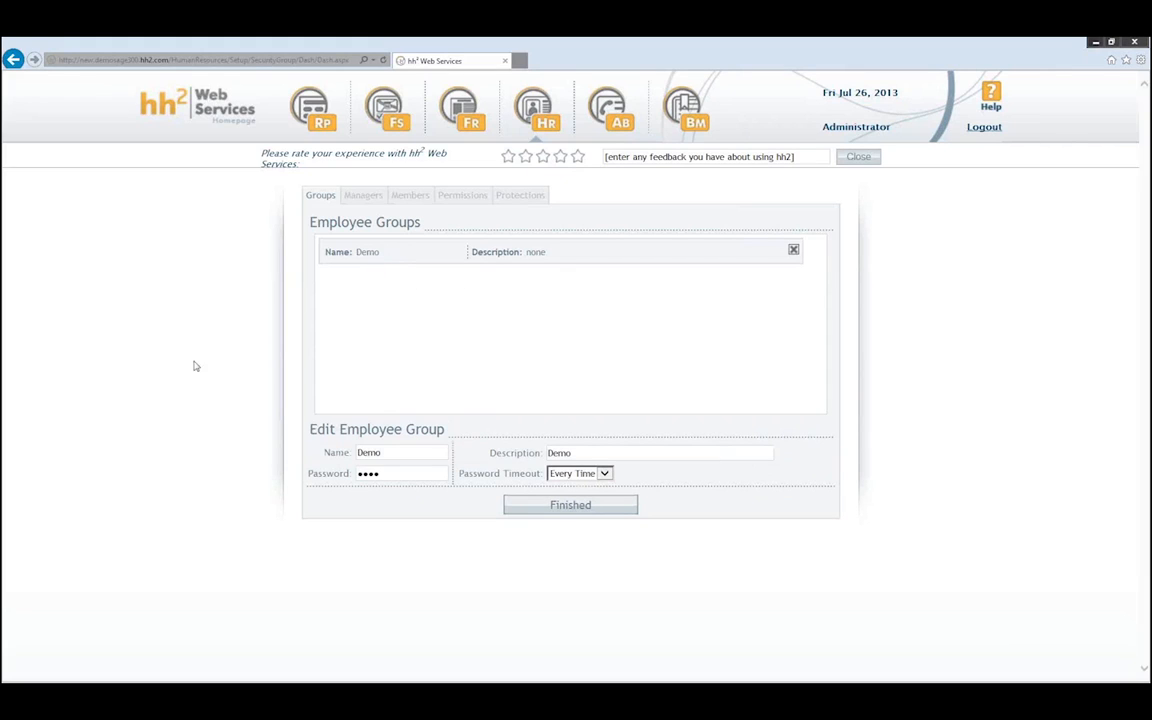
left_click(356, 195)
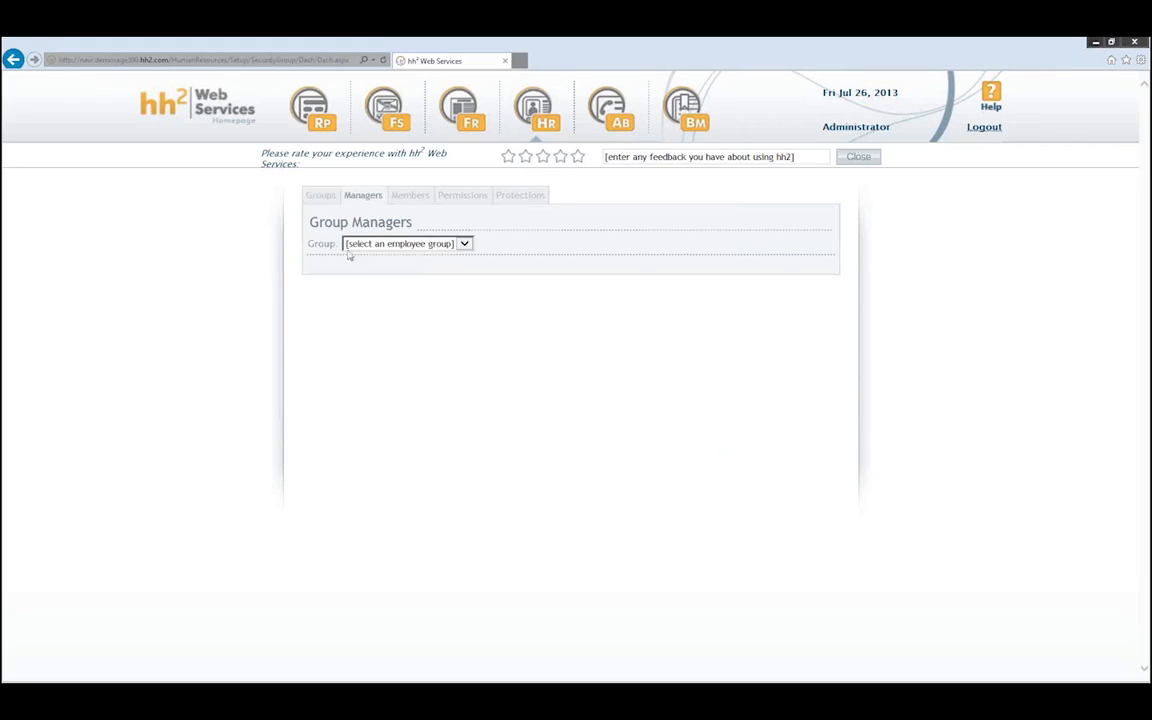
left_click(464, 243)
left_click(404, 257)
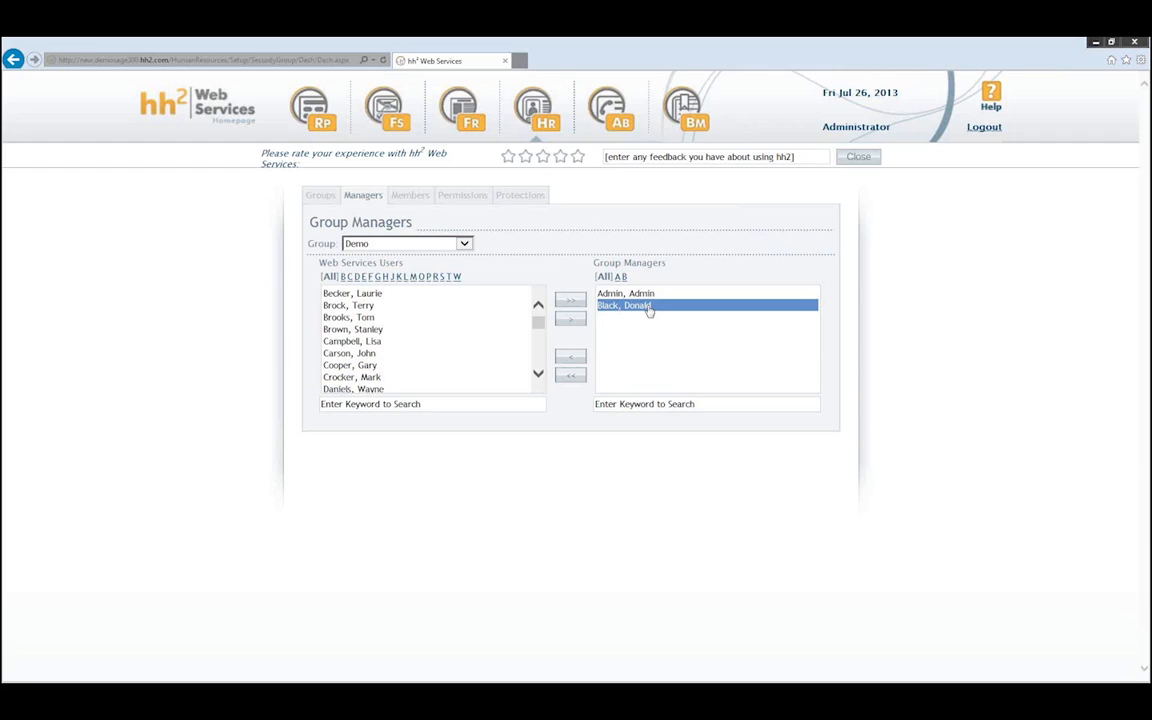
left_click(462, 195)
left_click(475, 243)
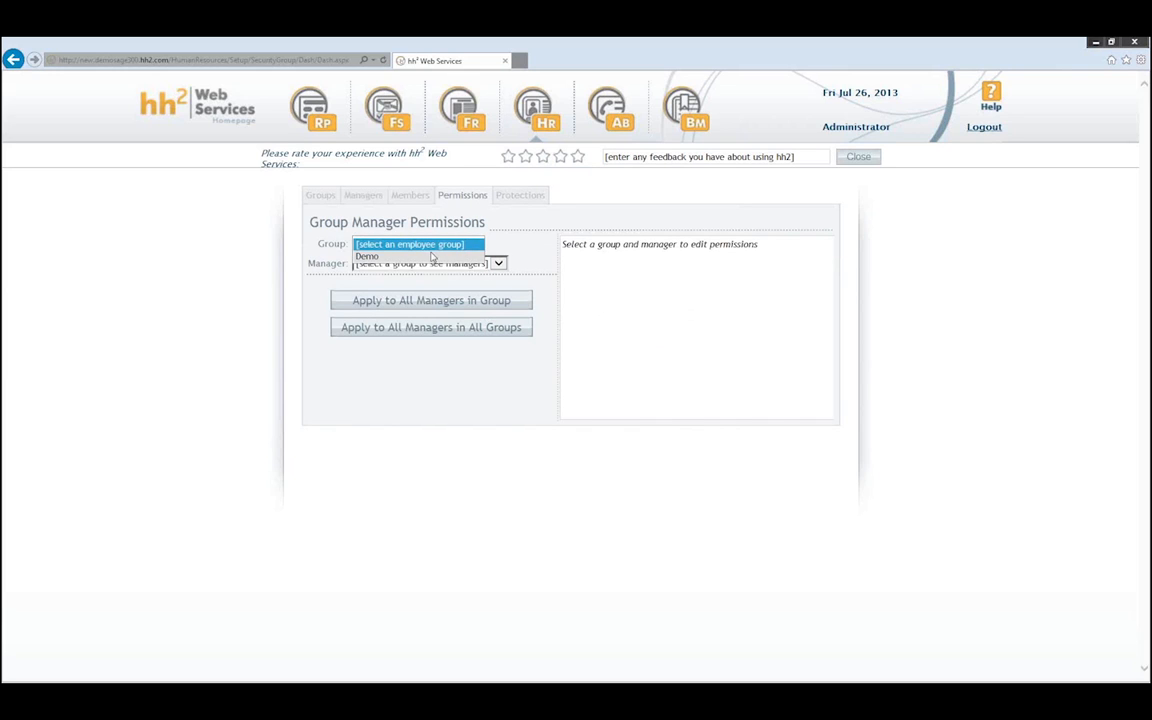
- View the Demo group permissions for the Admin manager, then for the second manager
left_click(440, 256)
left_click(442, 264)
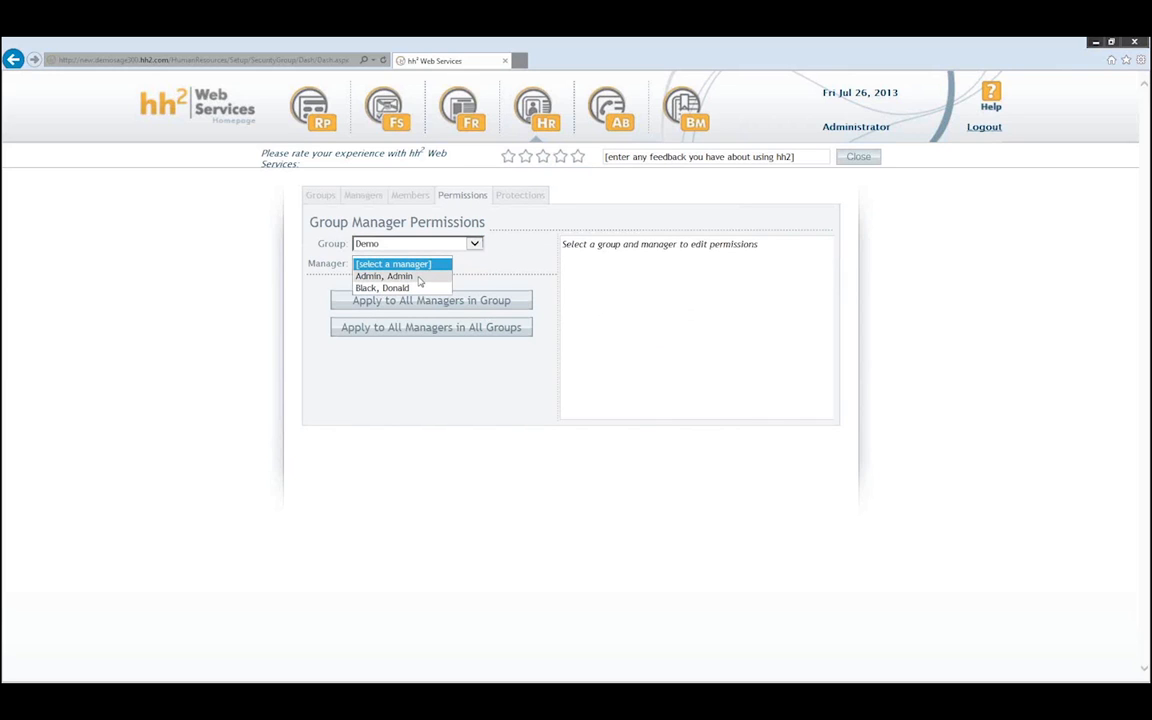
left_click(385, 276)
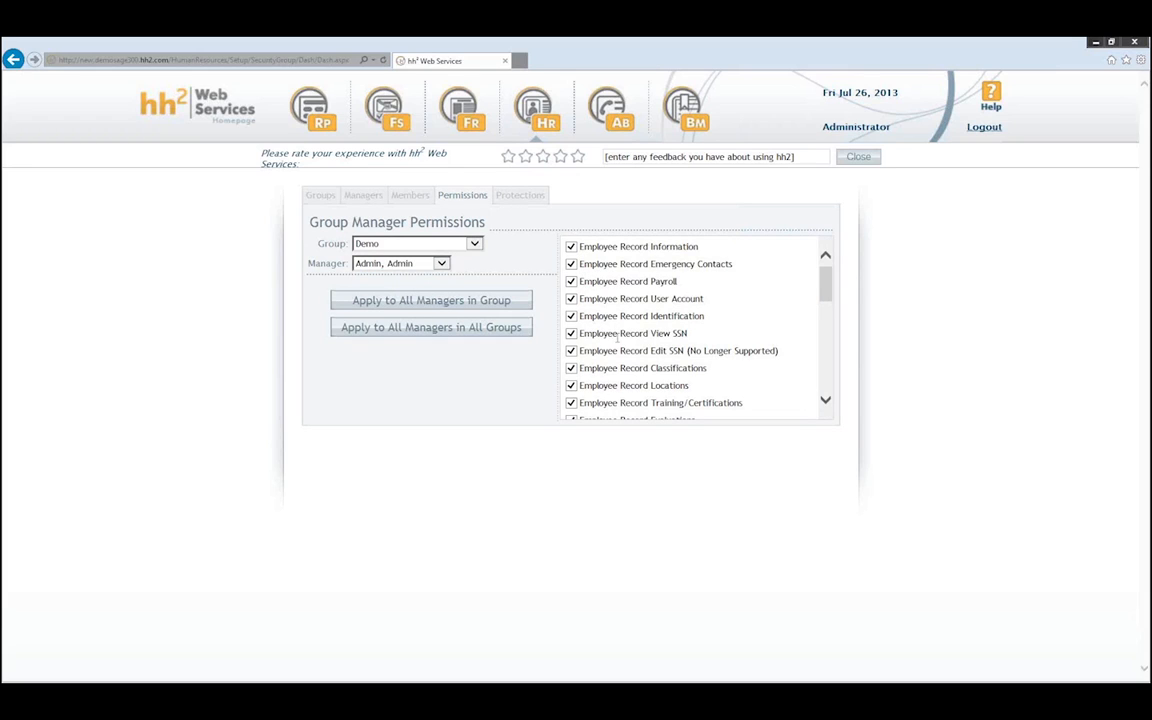
left_click_drag(829, 281, 818, 242)
left_click(441, 263)
left_click(405, 277)
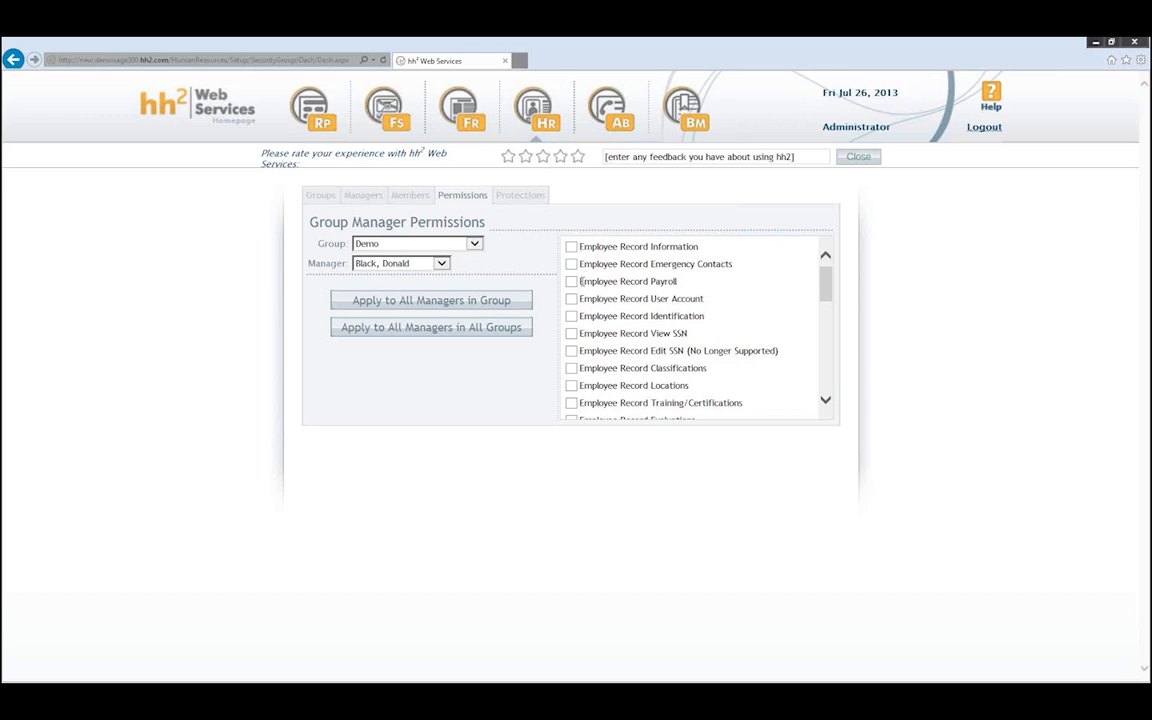
left_click(372, 200)
- Show the Demo group's managers again, select an available user, and bring up the HR menu
left_click(466, 245)
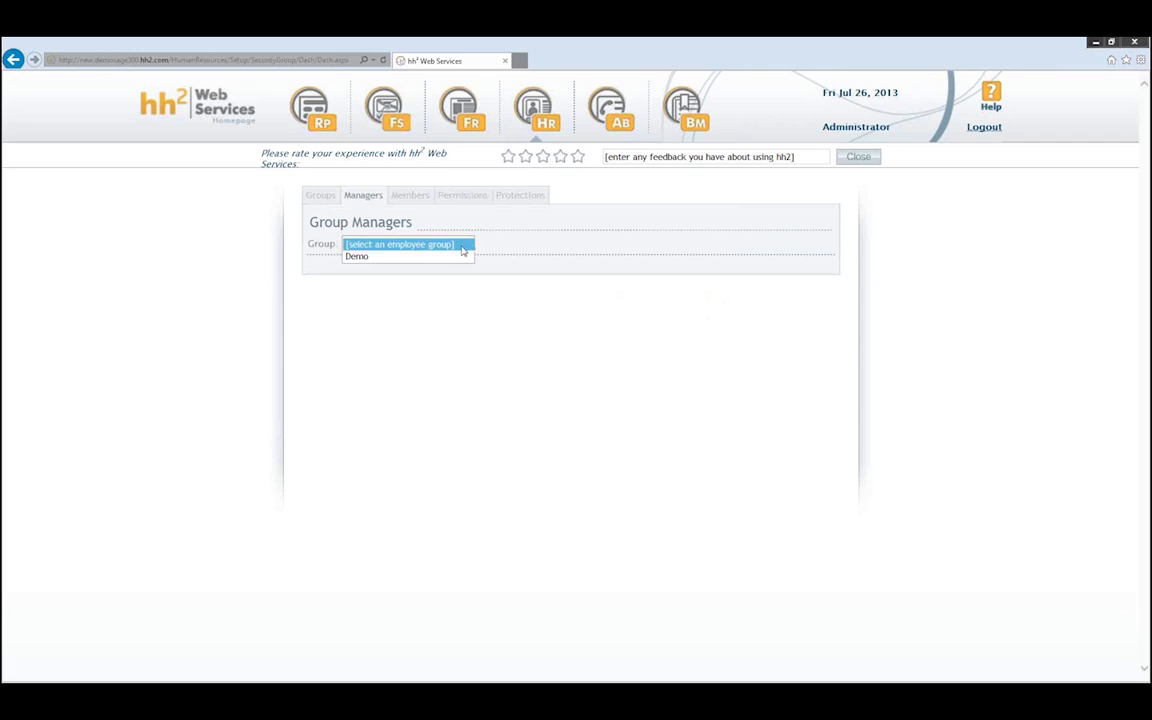
left_click(392, 257)
left_click(369, 329)
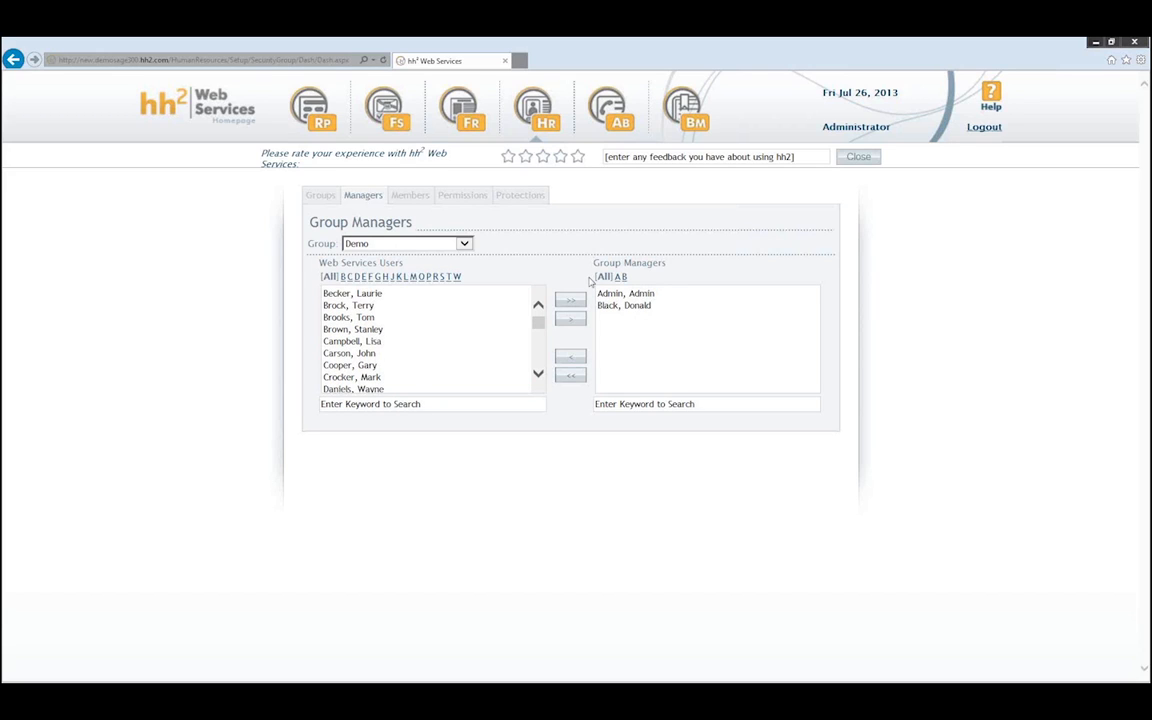
left_click(537, 105)
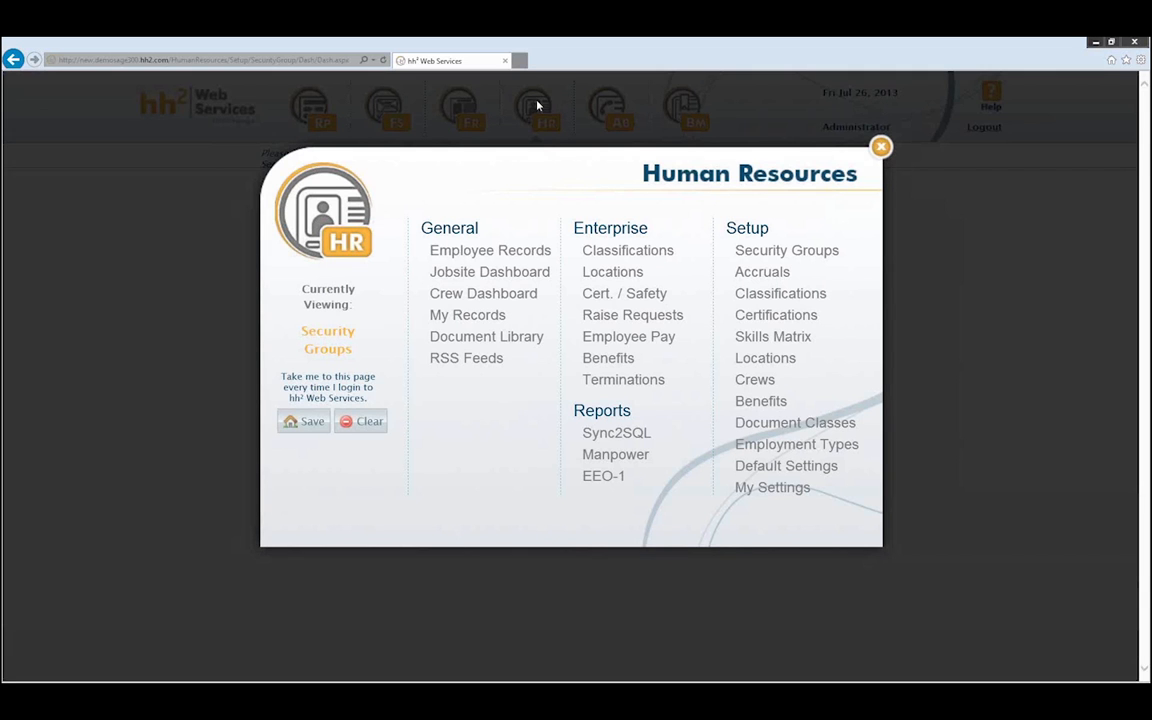
- Open Employee Records under General in the Human Resources menu
left_click(490, 256)
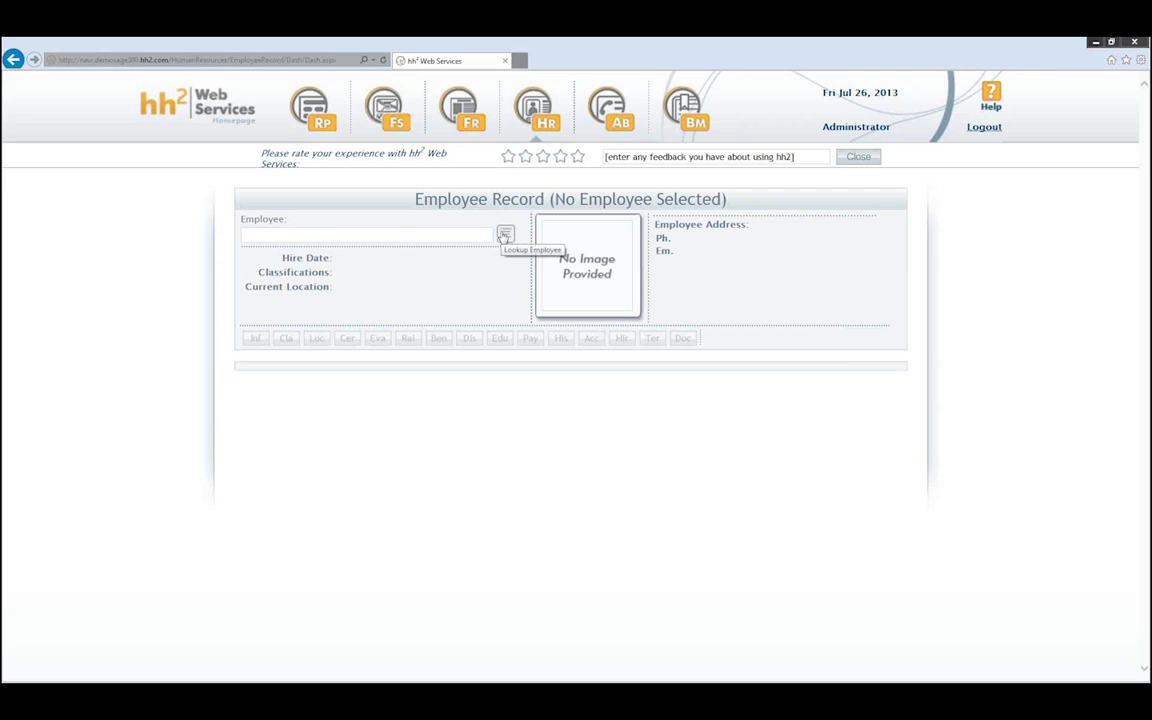
- Use Lookup Employee to load the Demo group's second manager's employee record
left_click(505, 236)
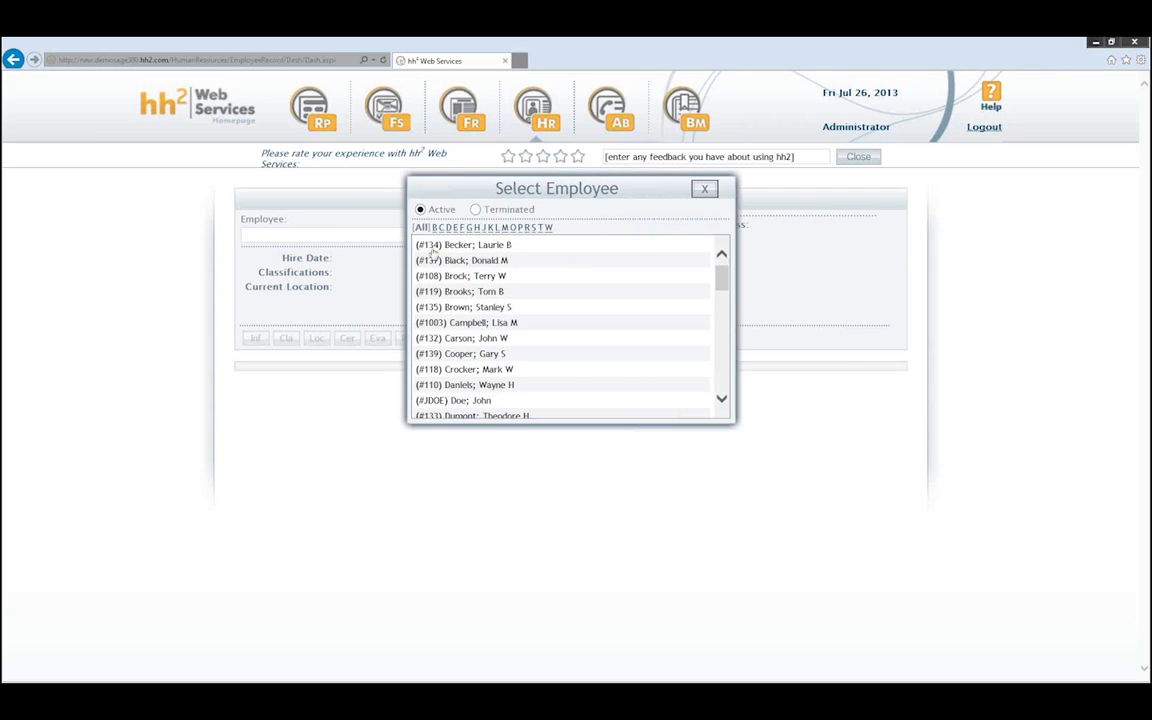
left_click(452, 261)
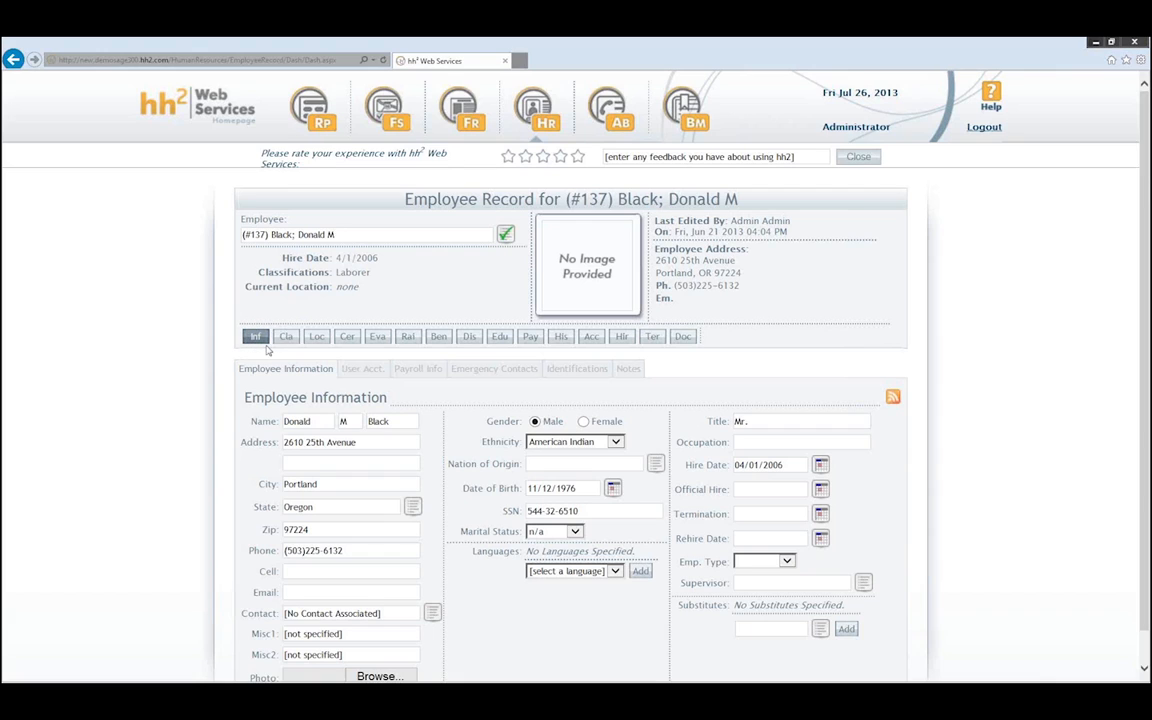
- Show the supervisor's User Acct. with the HR User (Supervisor/Management Access) role checked and highlighted
left_click(364, 370)
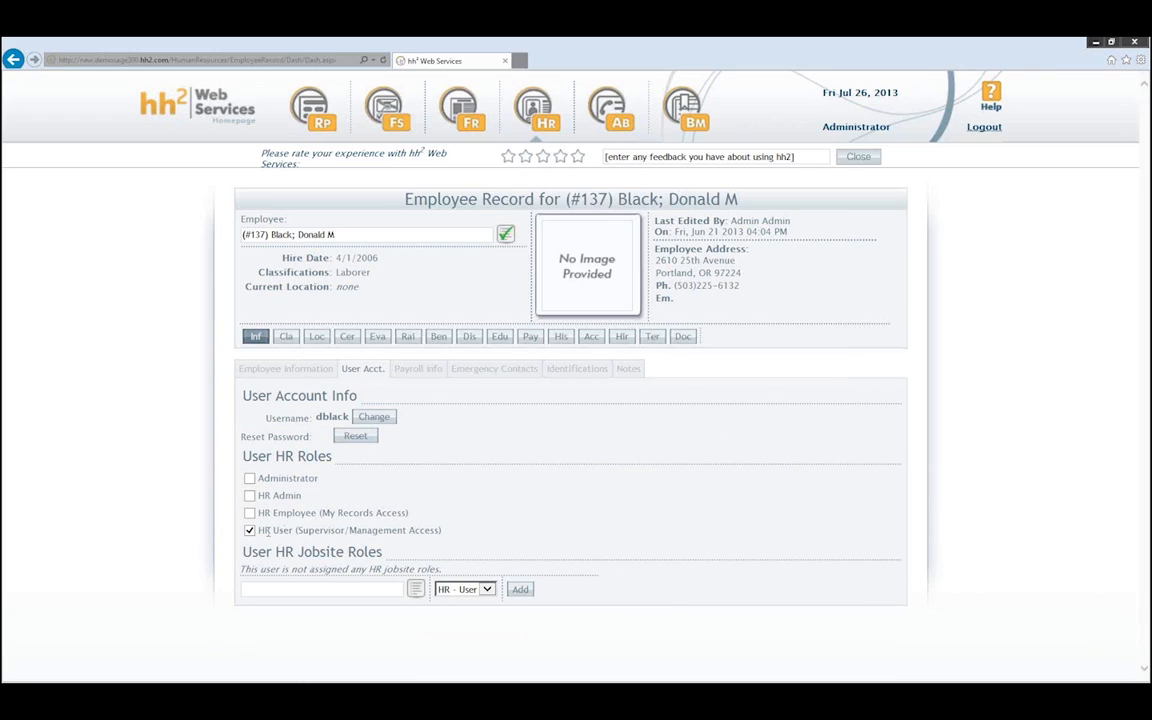
left_click_drag(259, 530, 295, 531)
left_click(317, 531)
left_click_drag(304, 531, 407, 531)
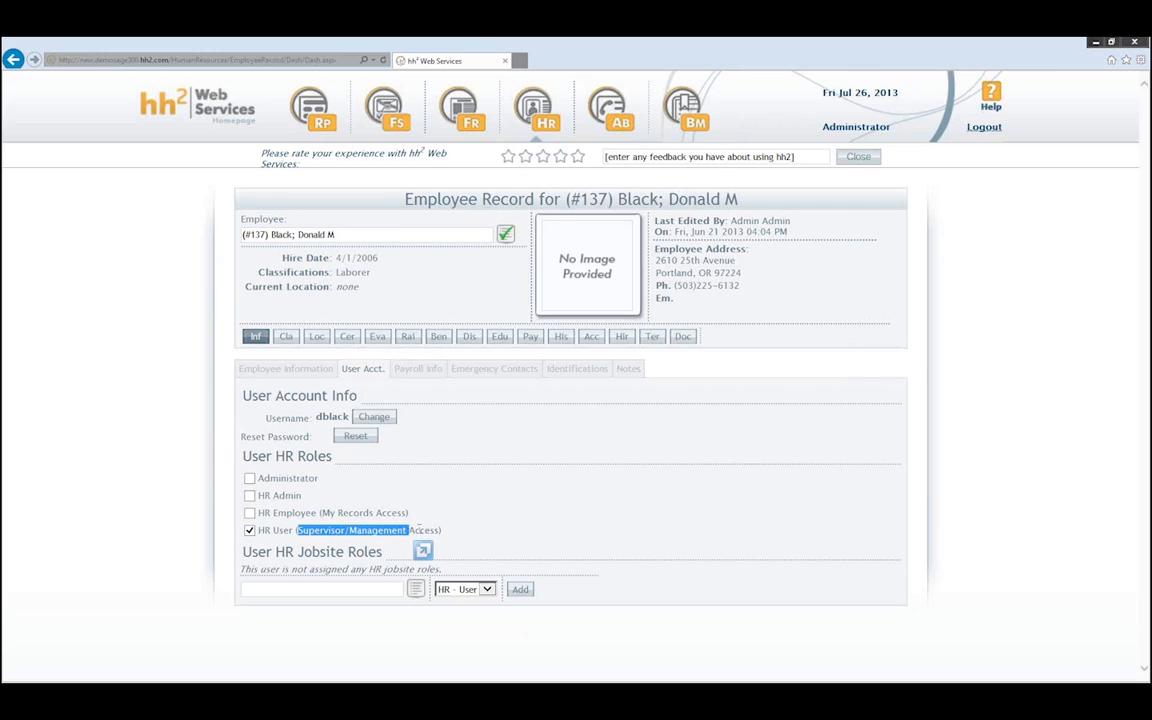
left_click(423, 448)
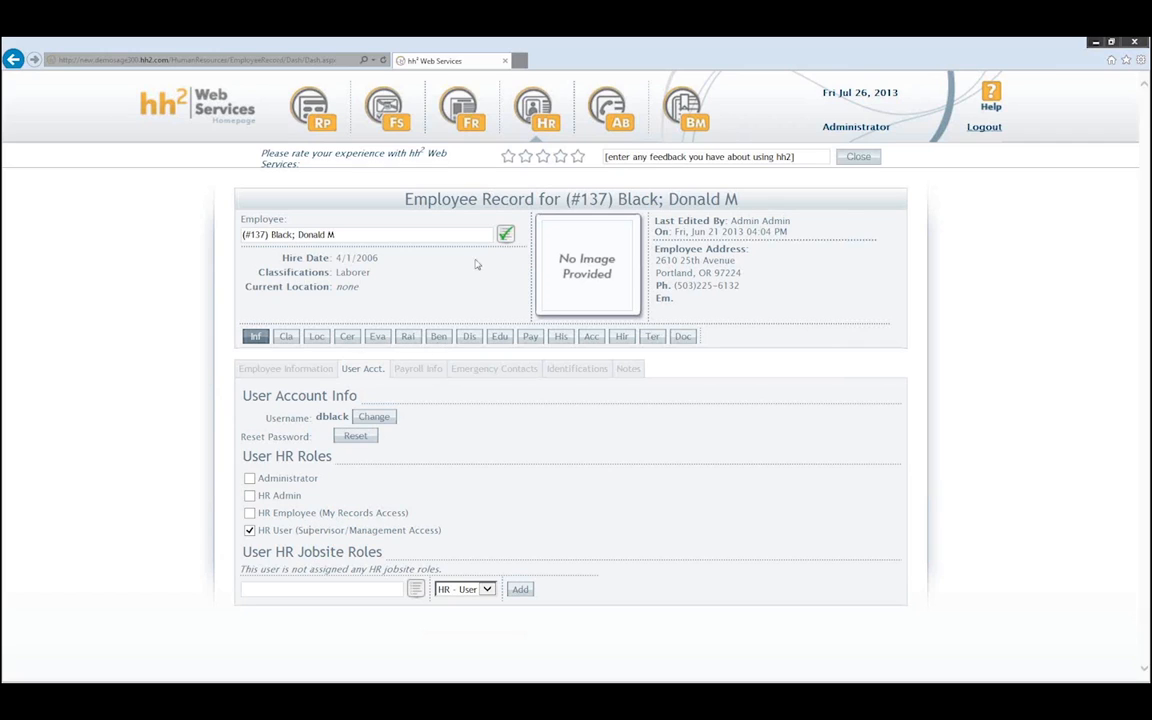
- Load another employee's User Acct. showing no HR roles, then select a third employee
left_click(505, 234)
scroll(460, 365, "down", 10)
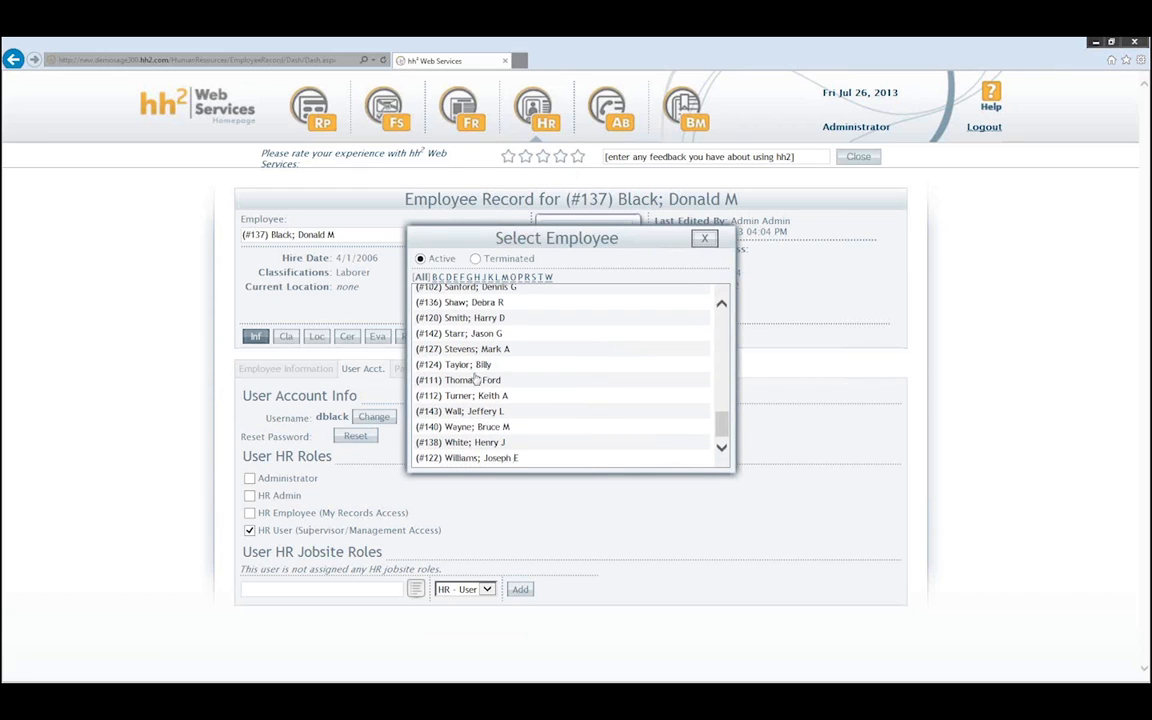
left_click(465, 442)
left_click(362, 368)
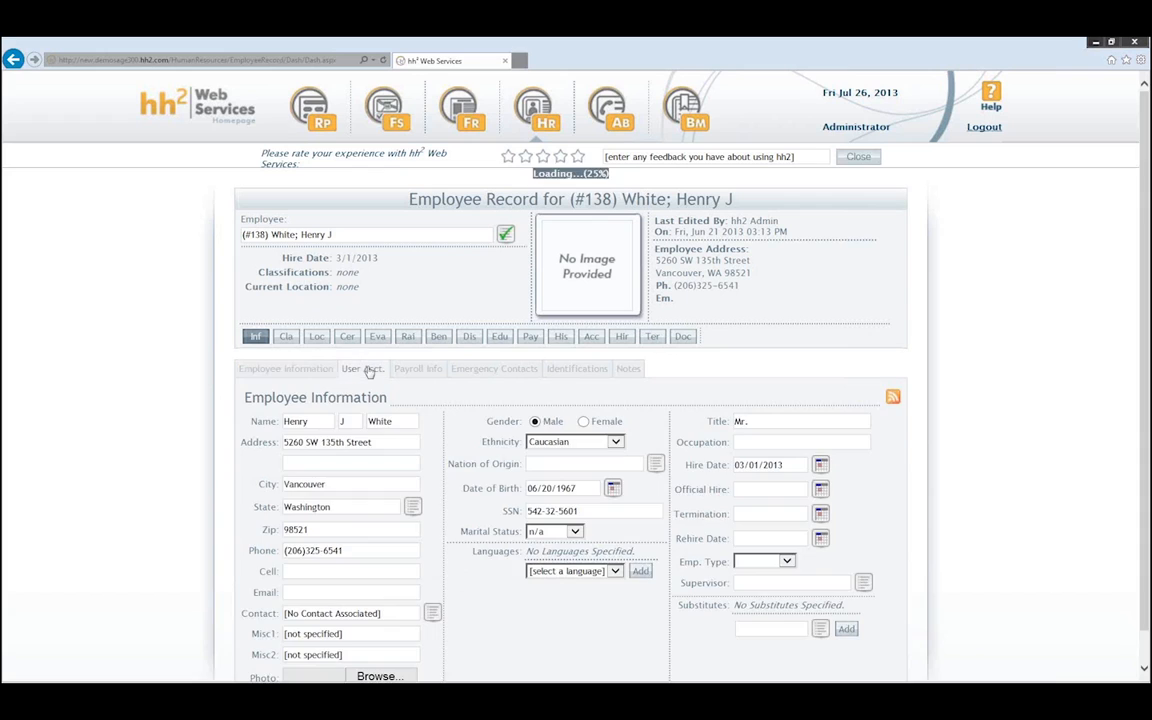
left_click(505, 233)
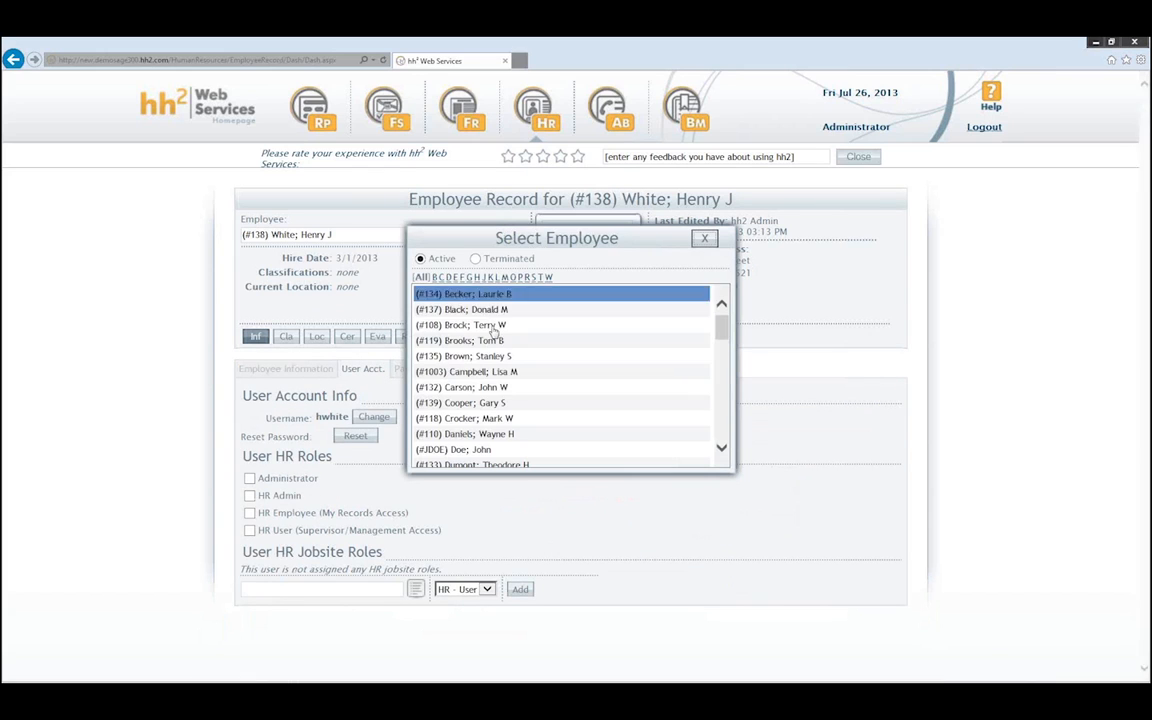
left_click(463, 387)
- Show this employee's User Acct. with HR User (Supervisor/Management Access) unchecked
left_click(362, 368)
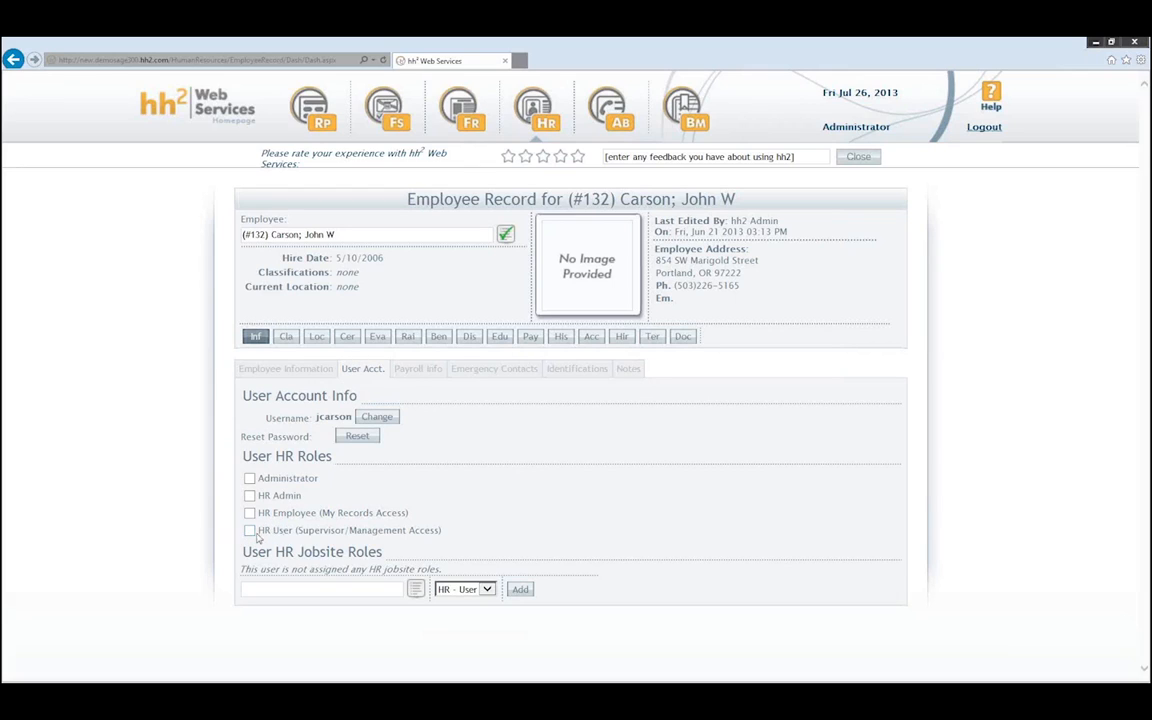
left_click_drag(450, 530, 244, 512)
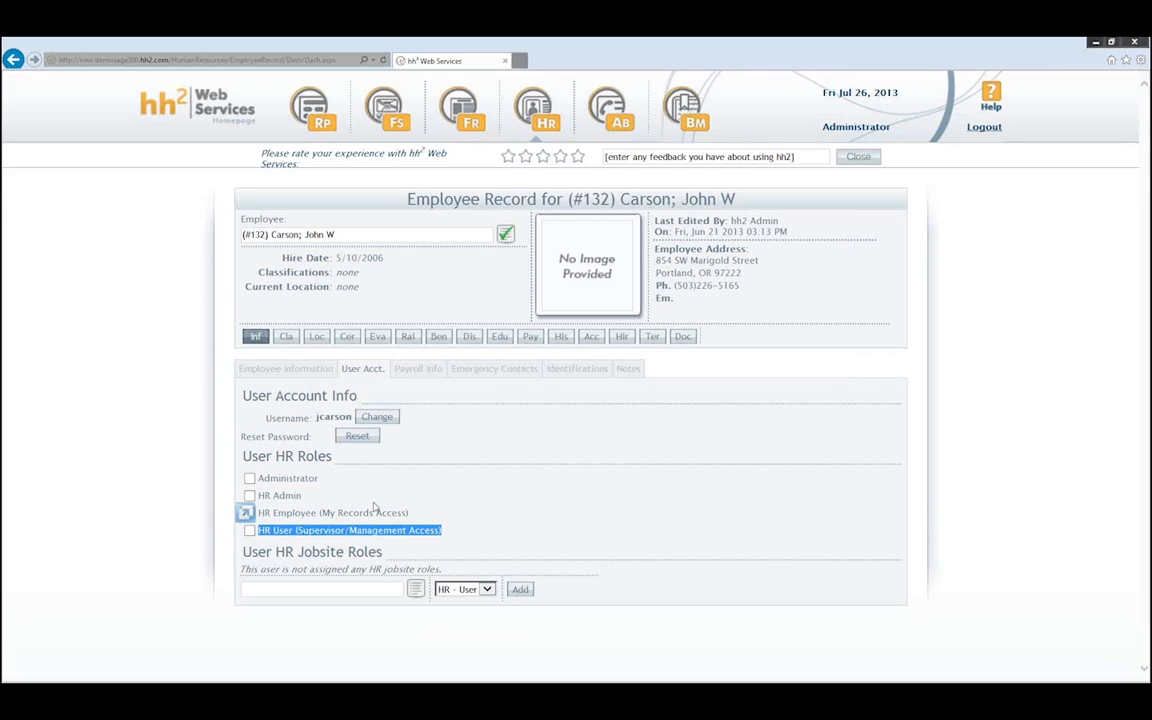
left_click(428, 487)
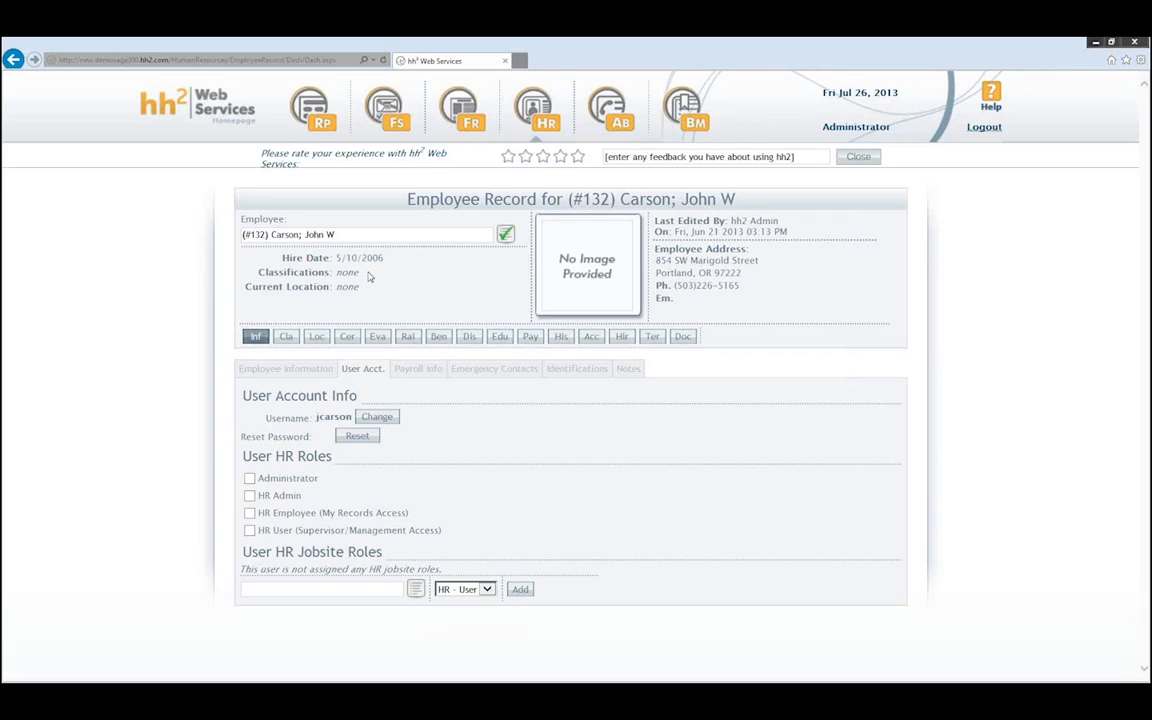
- Select another employee from the list and view their Locations section, which shows no assignments
left_click(501, 234)
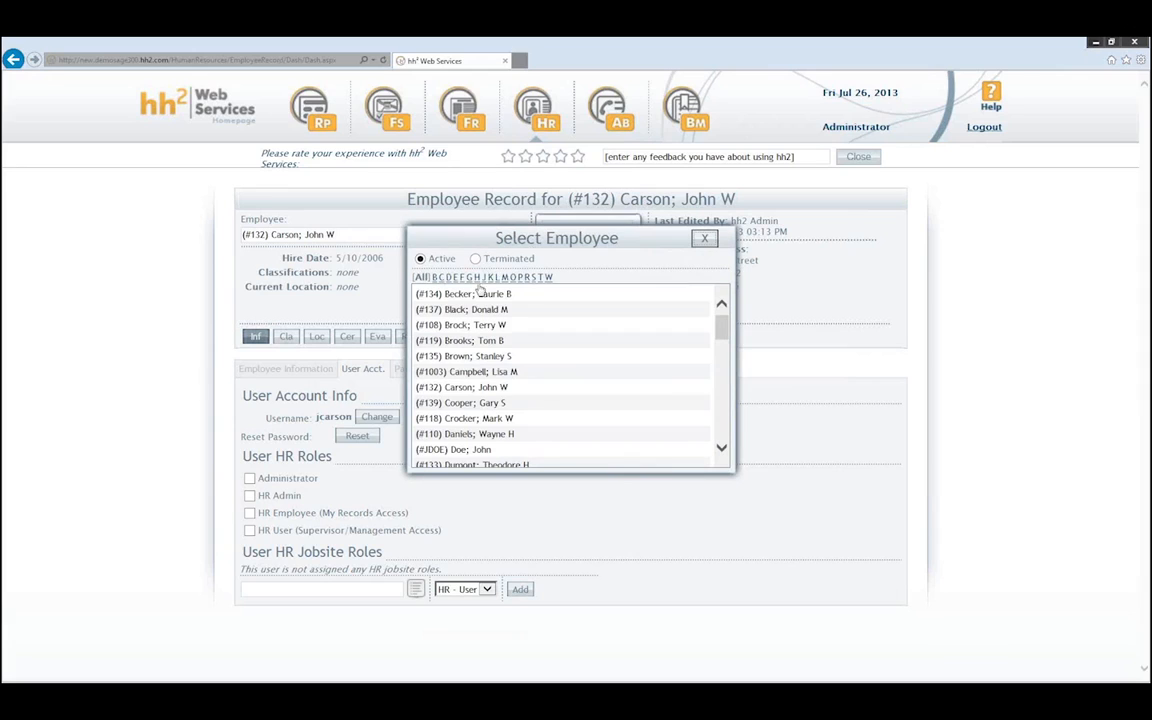
scroll(480, 364, "down", 1)
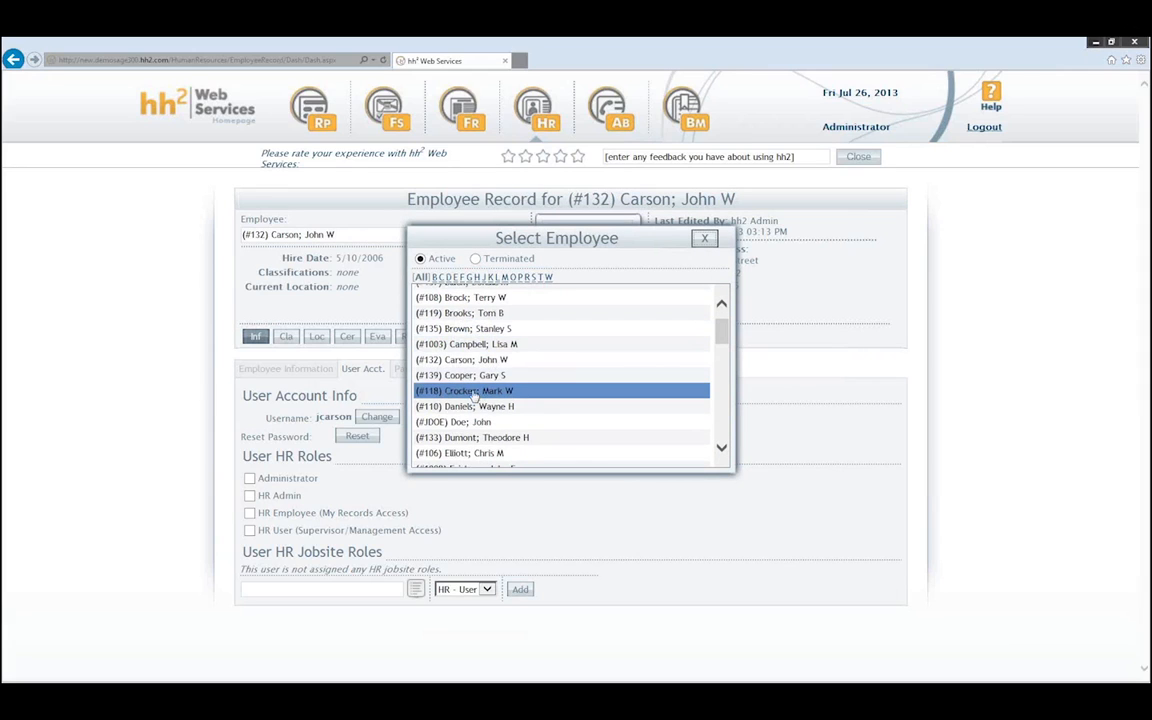
left_click(468, 390)
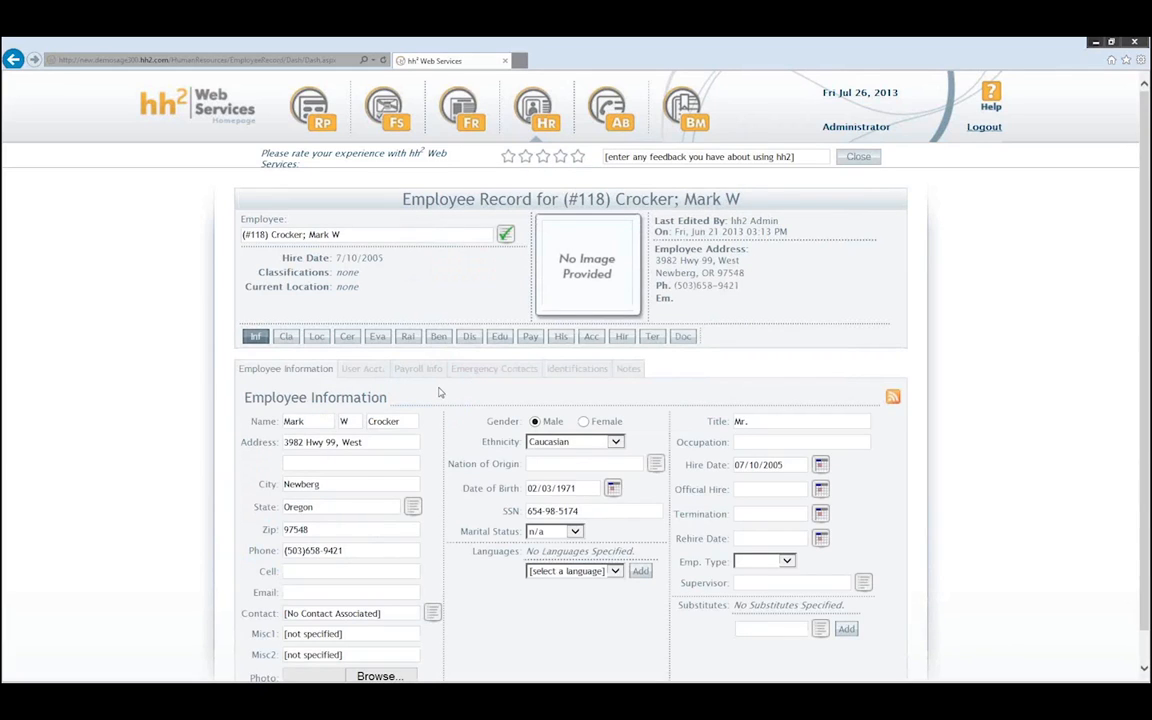
left_click(317, 340)
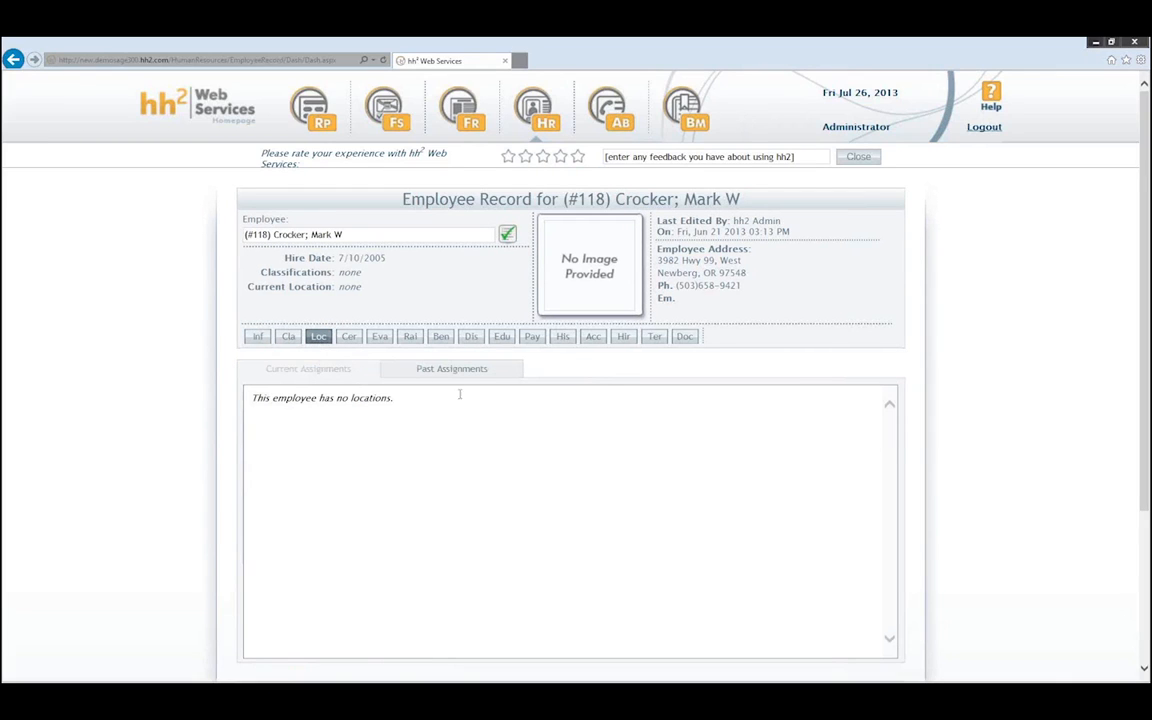
- Keep Current Assignment as the record type and set the assigned date to 07/26/2013
scroll(468, 410, "down", 1)
scroll(470, 415, "down", 1)
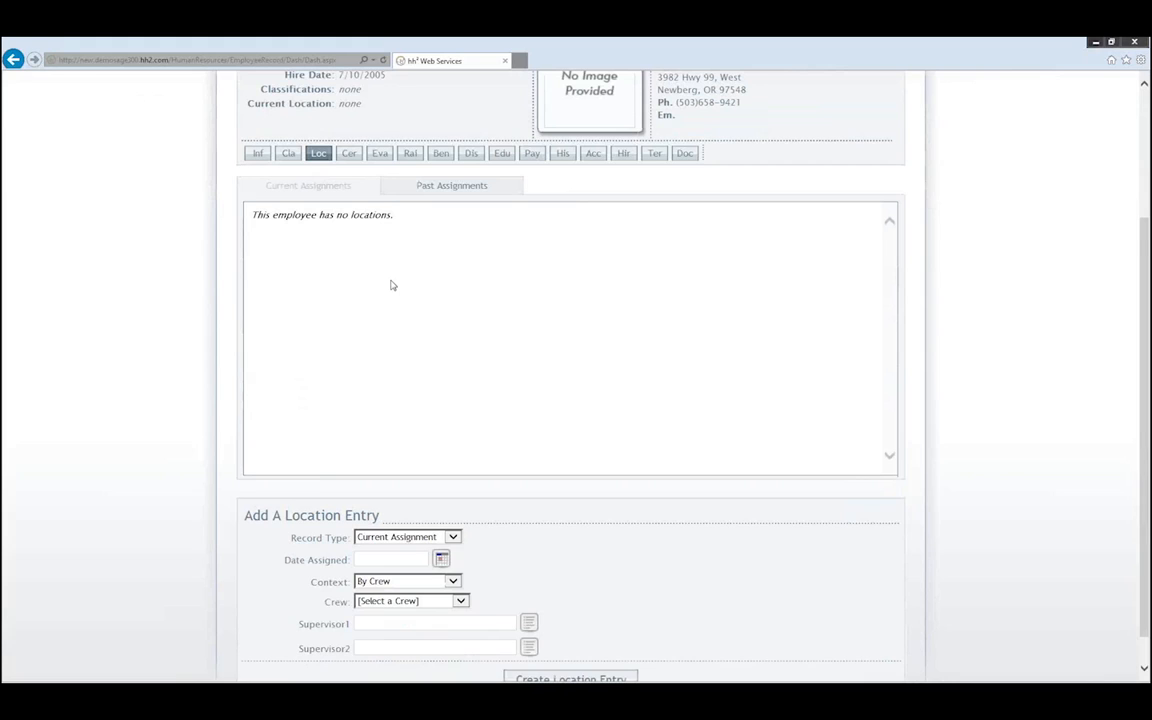
scroll(391, 285, "down", 1)
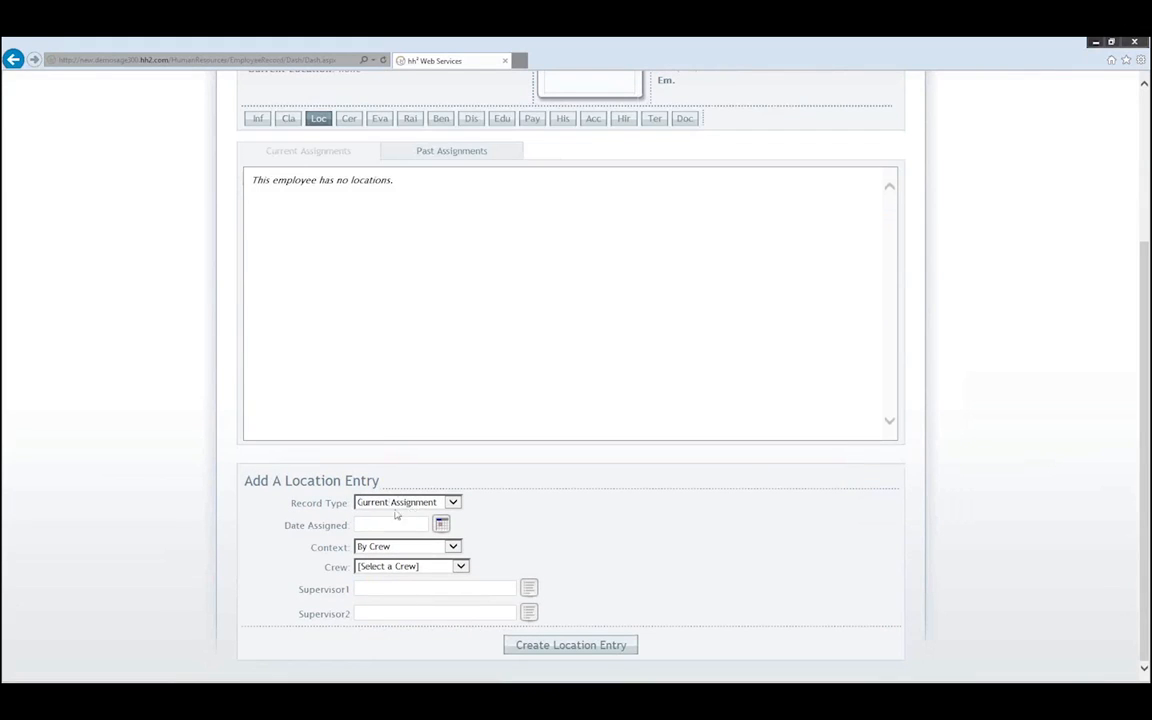
left_click(453, 502)
left_click(453, 503)
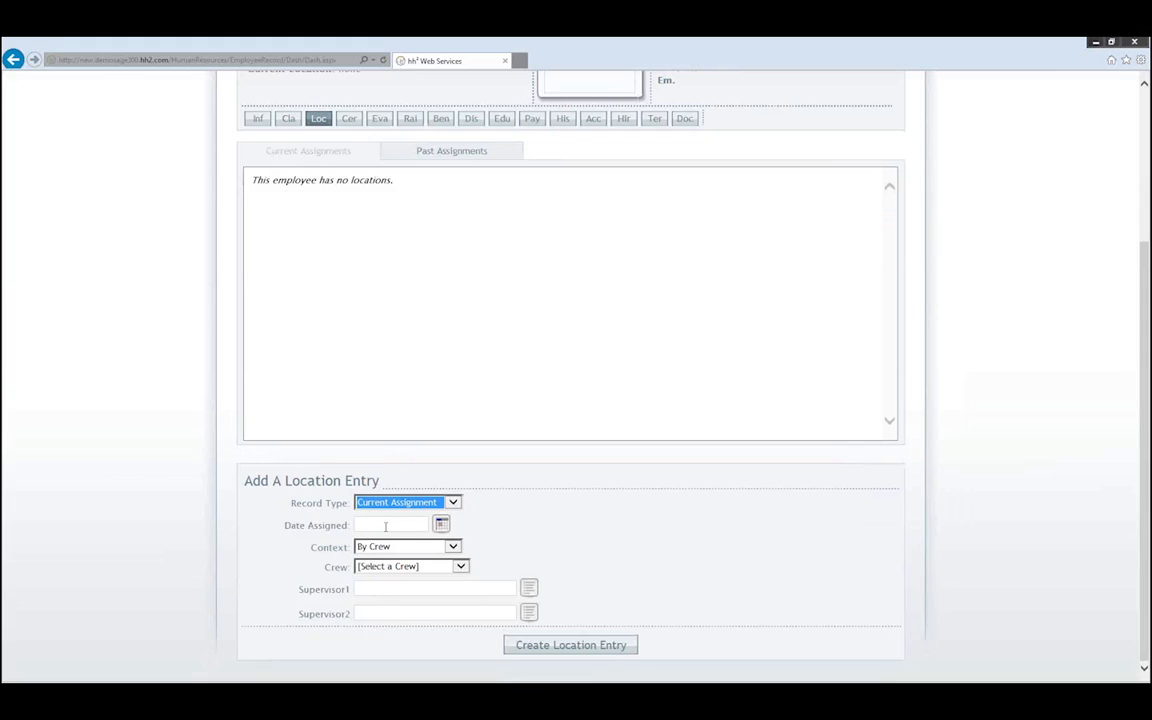
left_click(441, 523)
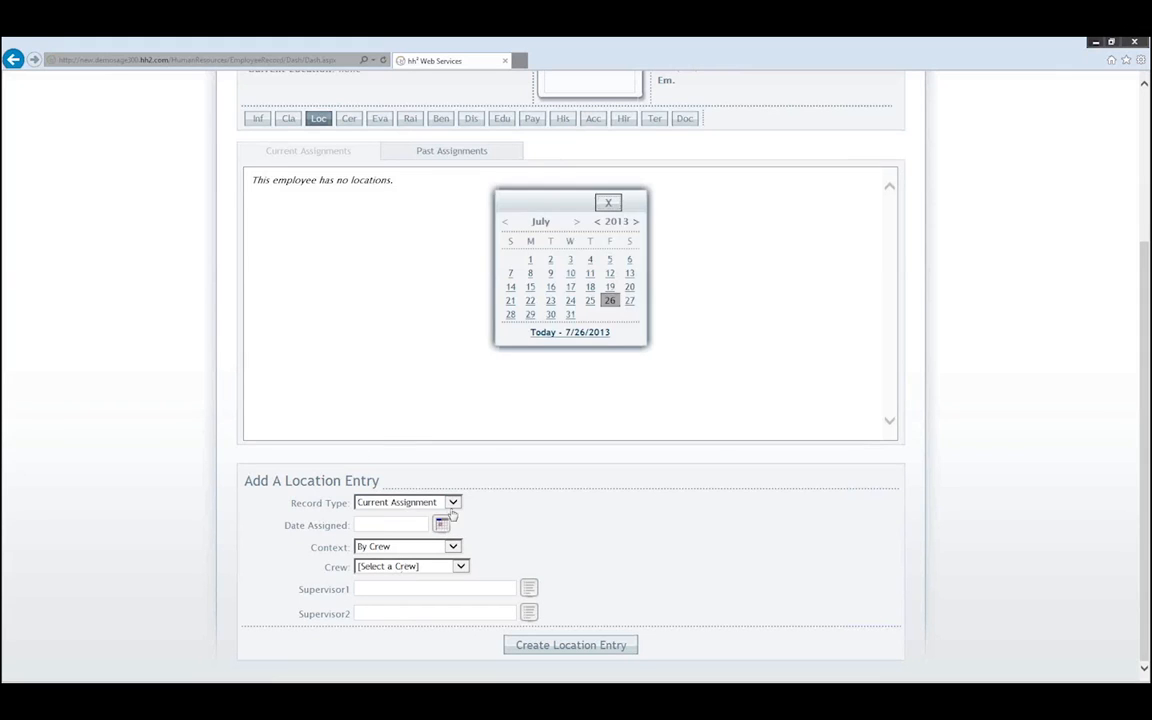
left_click(610, 300)
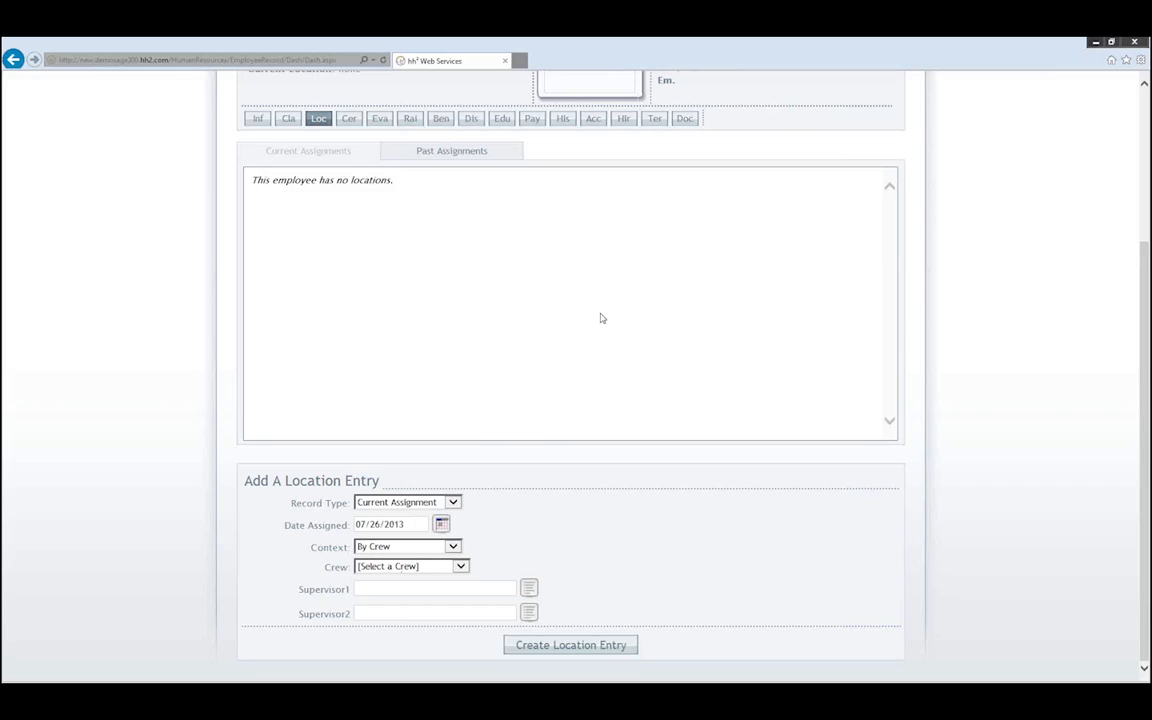
left_click(441, 525)
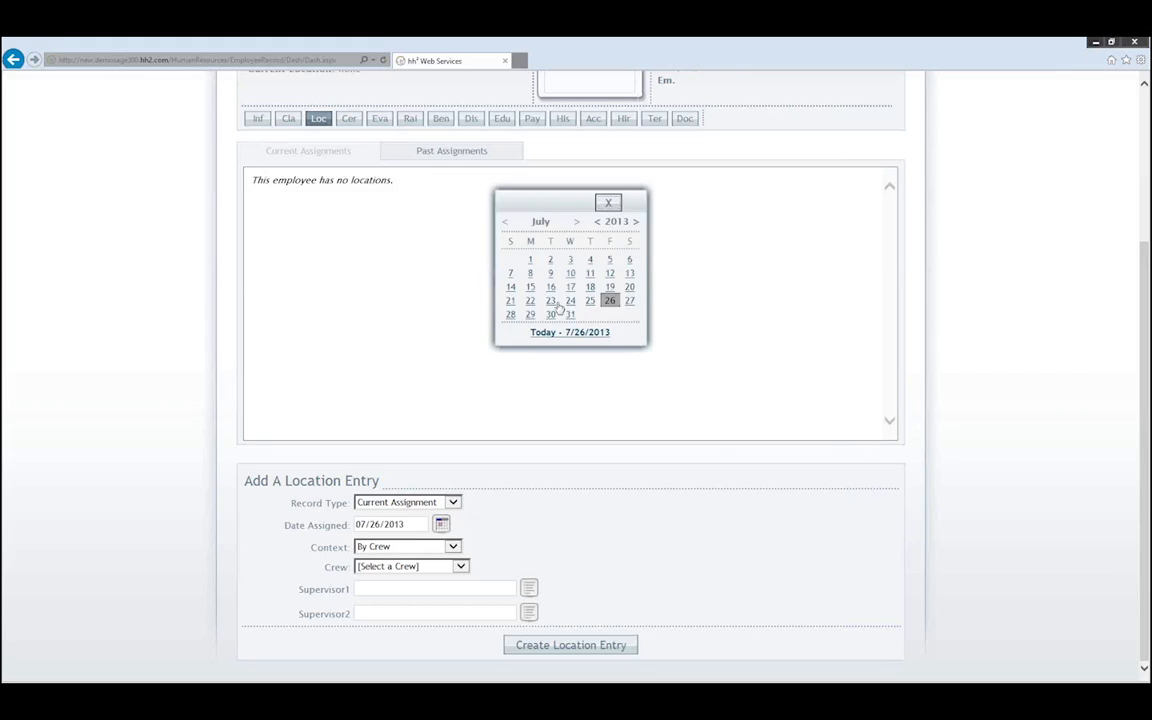
left_click(609, 203)
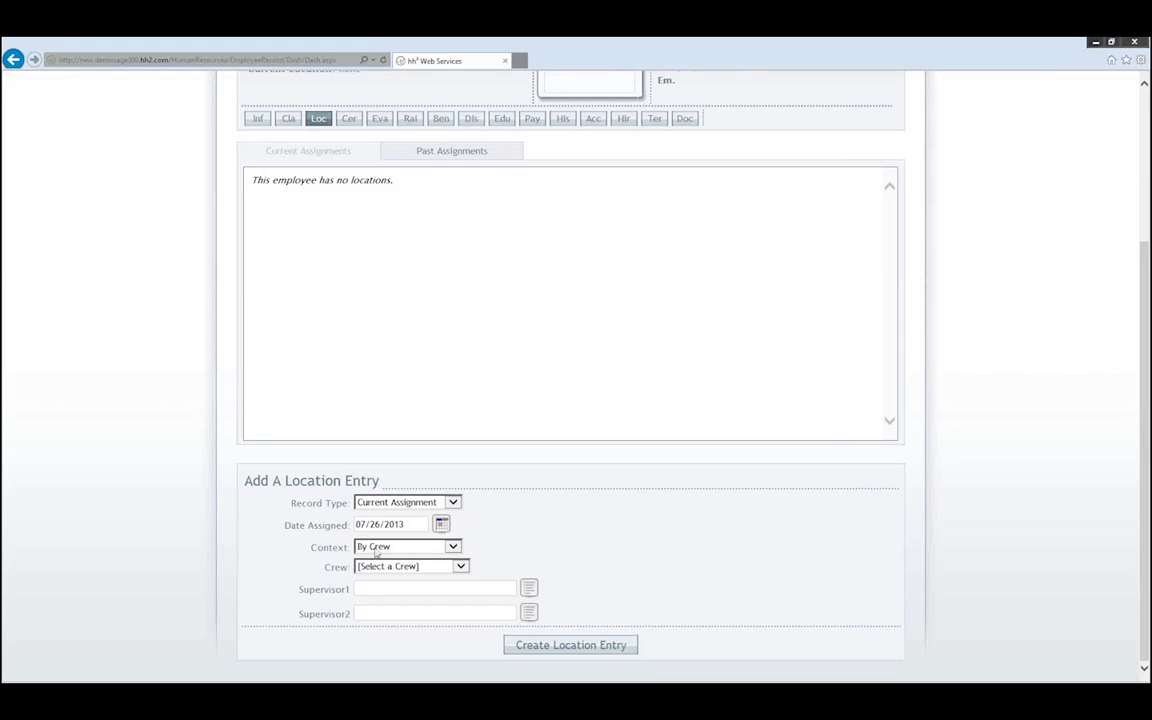
- Set the entry's context to By Crew and choose the manager-named crew
left_click(454, 548)
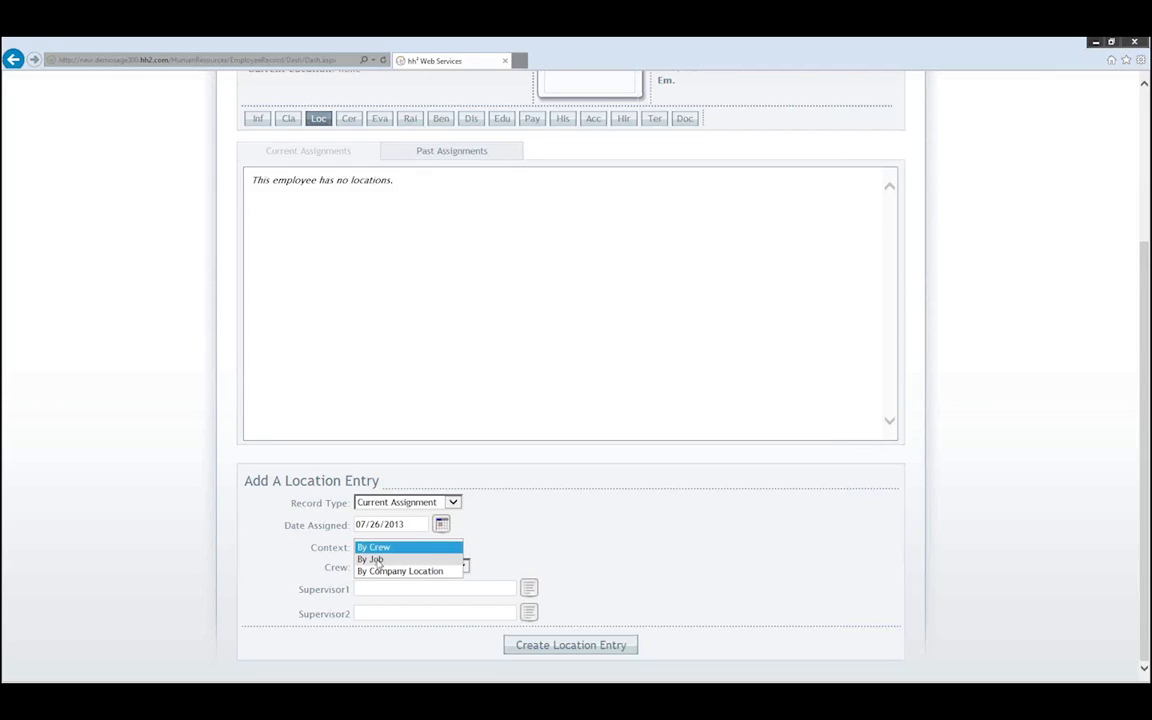
left_click(393, 548)
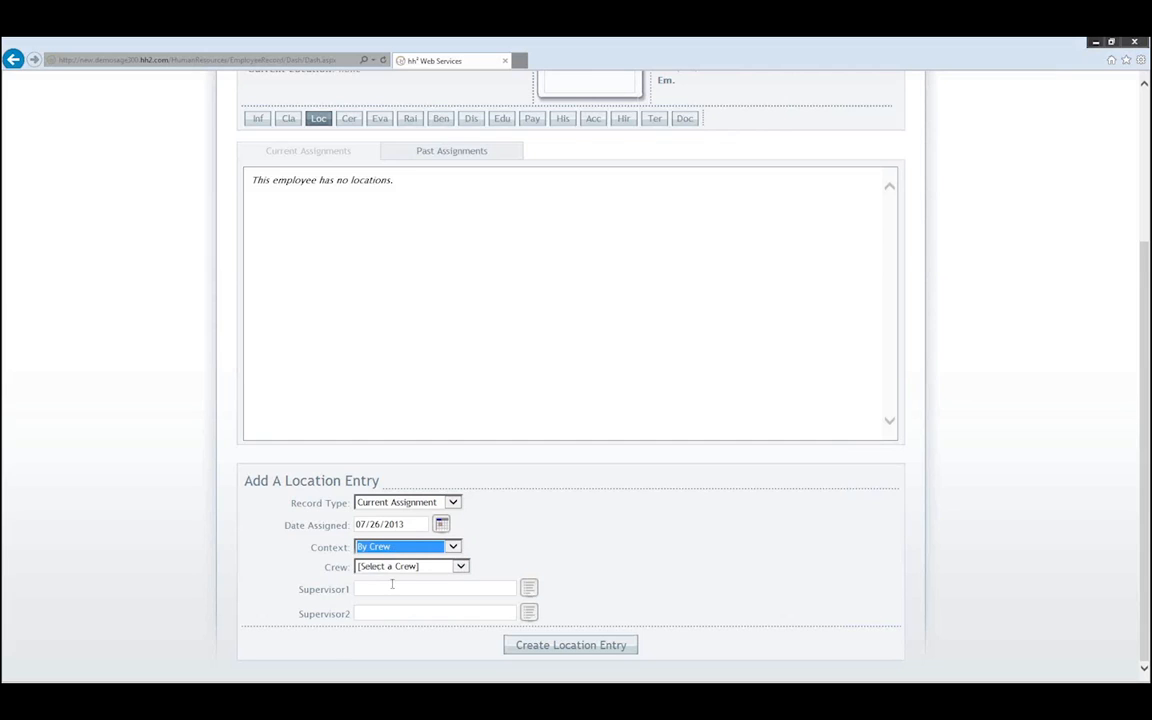
left_click(459, 567)
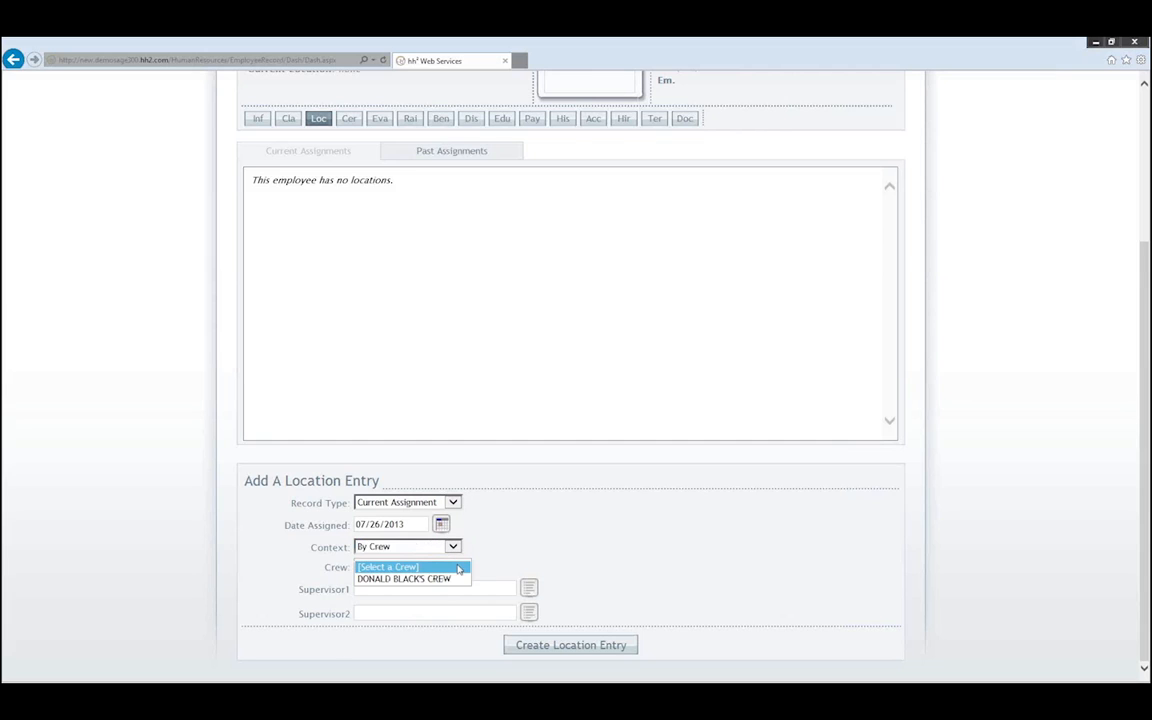
left_click(403, 579)
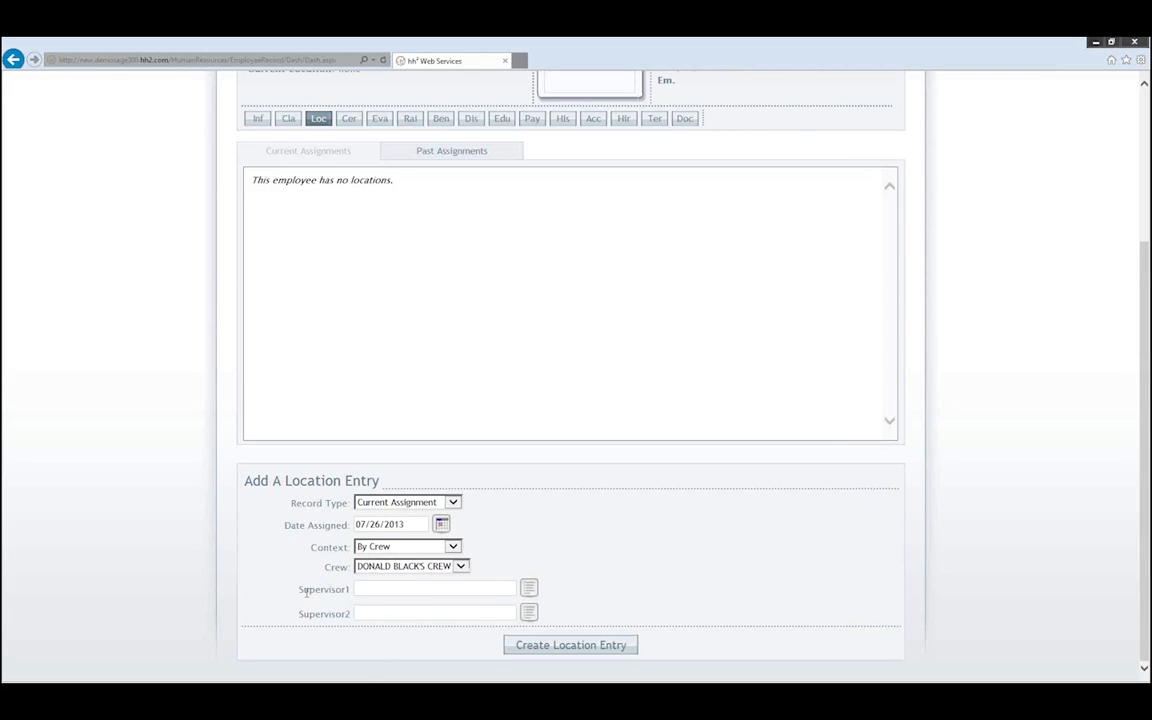
left_click_drag(304, 591, 347, 598)
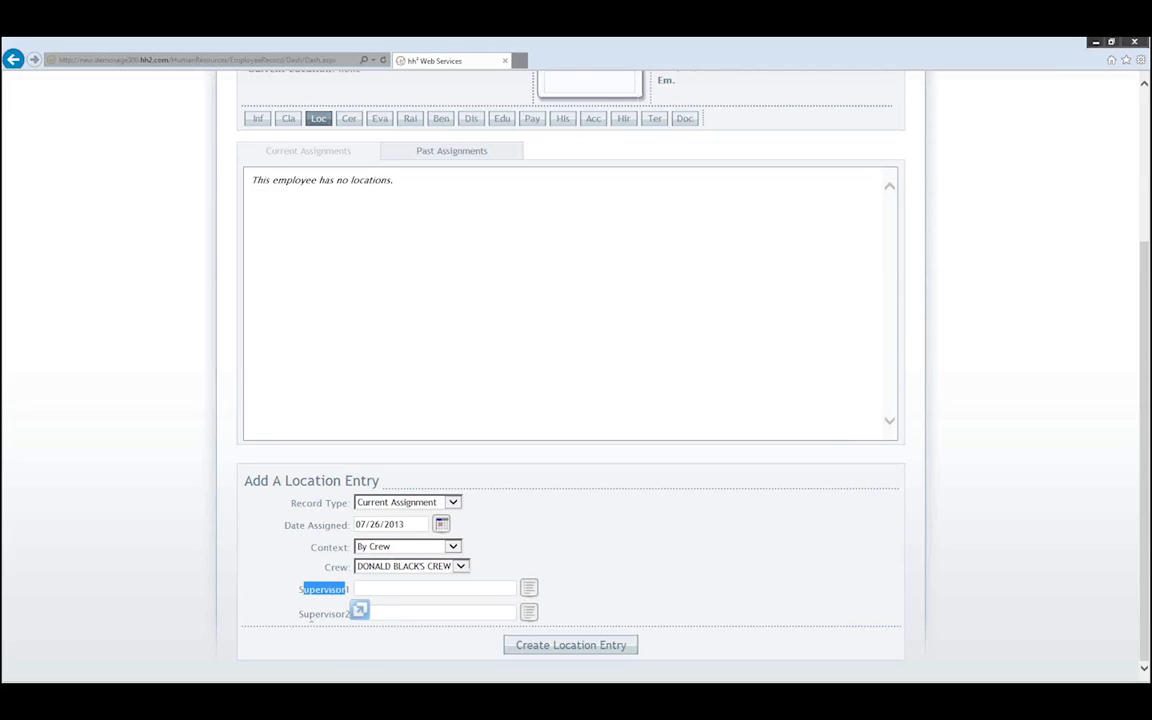
left_click(307, 616)
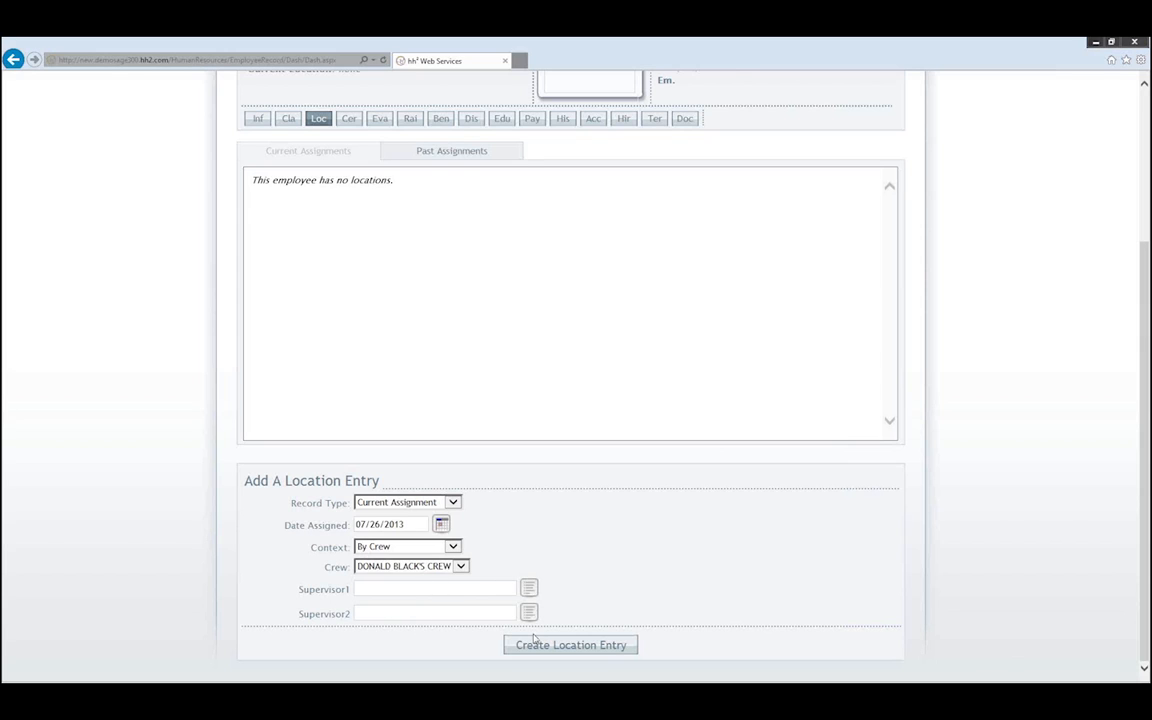
- Create the location entry, saving the manager-named crew assignment dated 07/26/2013
left_click(580, 647)
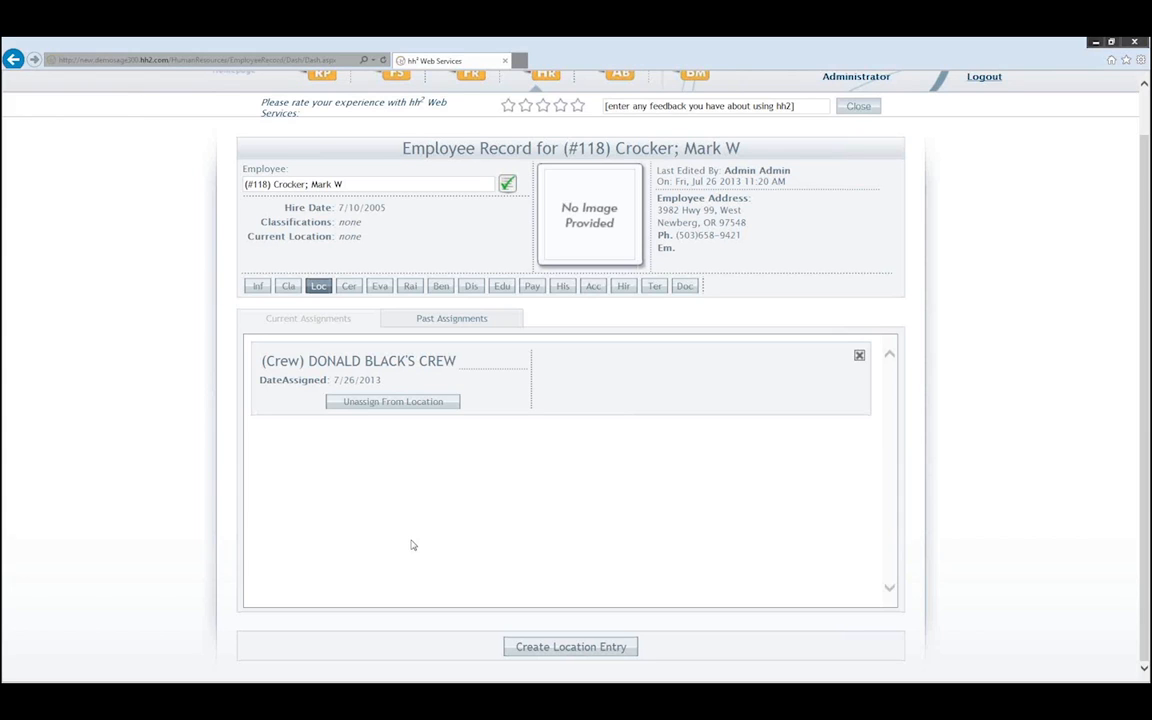
- Review the new 7/26/2013 crew assignment, open and close the Crew list, and scroll back up
left_click(550, 647)
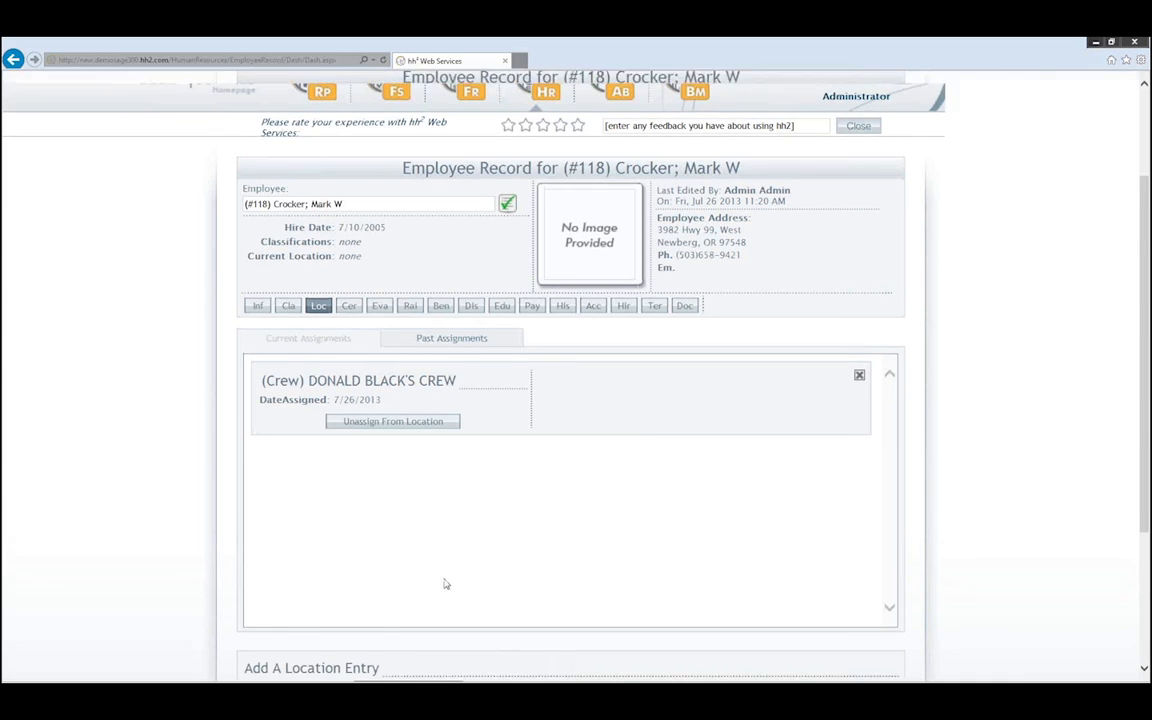
scroll(442, 586, "down", 3)
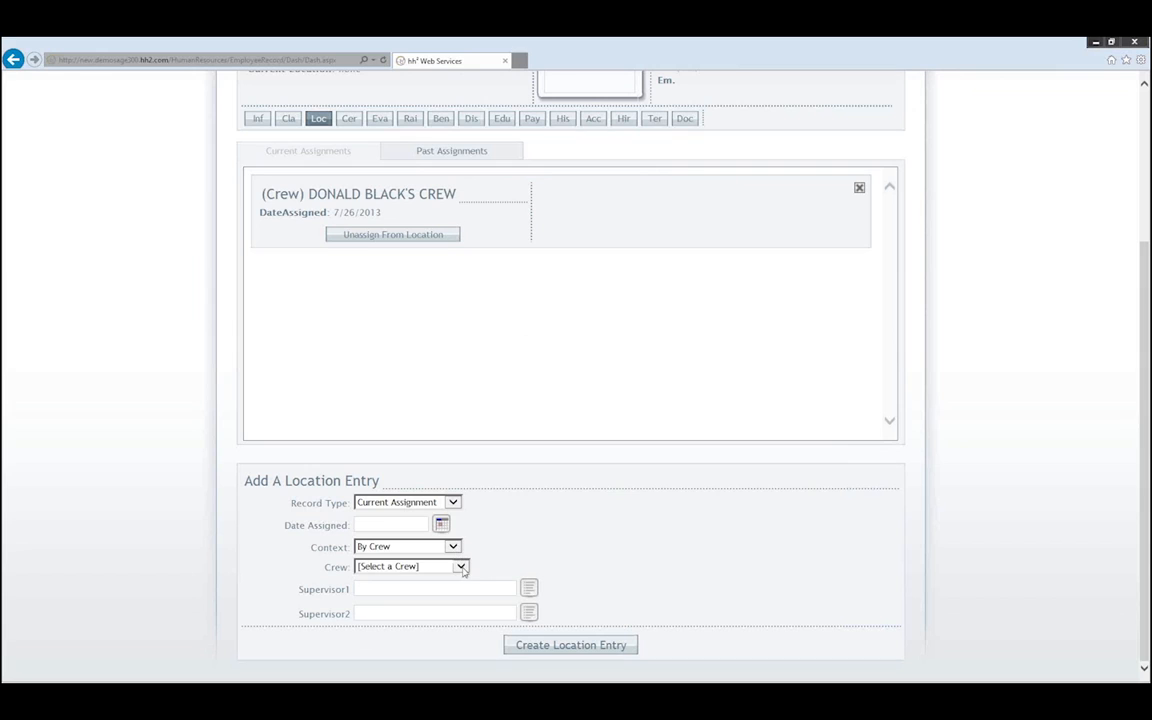
left_click(370, 566)
left_click(522, 562)
scroll(601, 525, "up", 3)
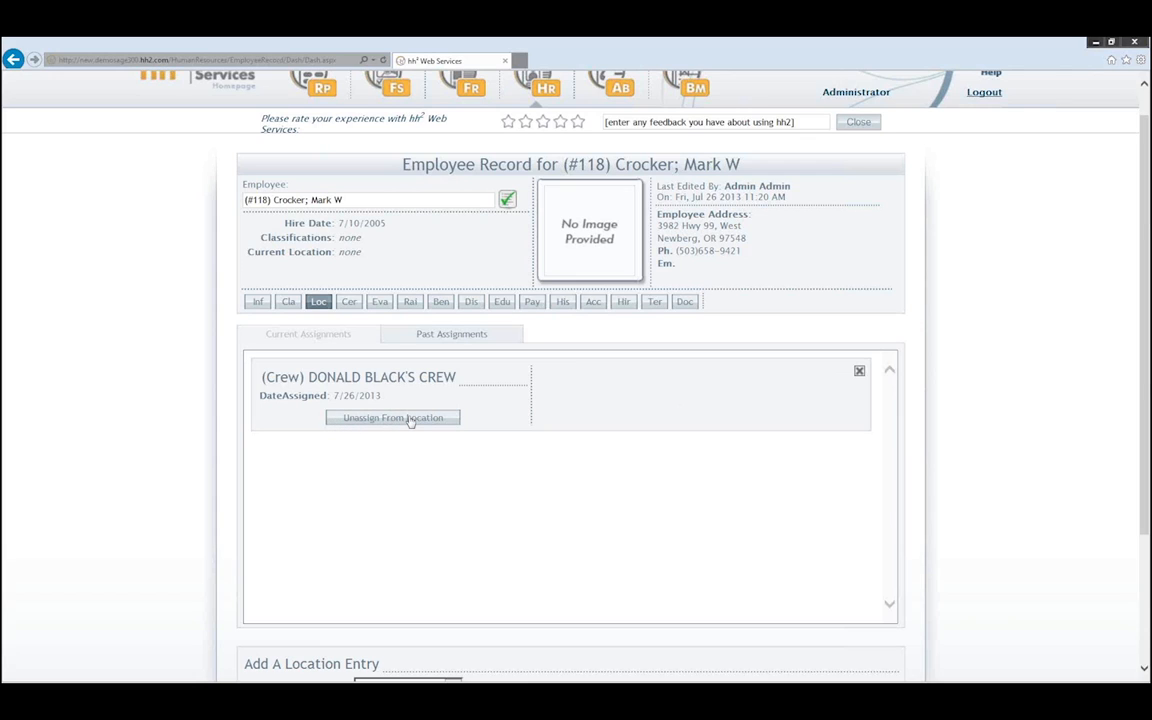
left_click(453, 334)
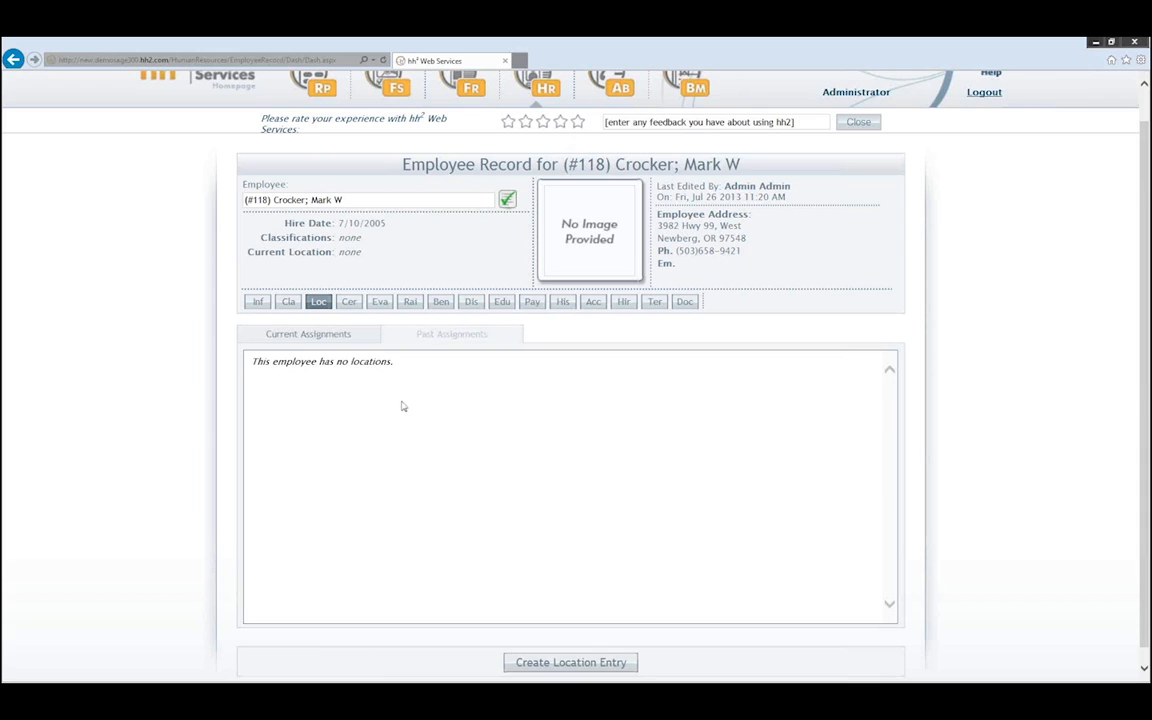
left_click(316, 336)
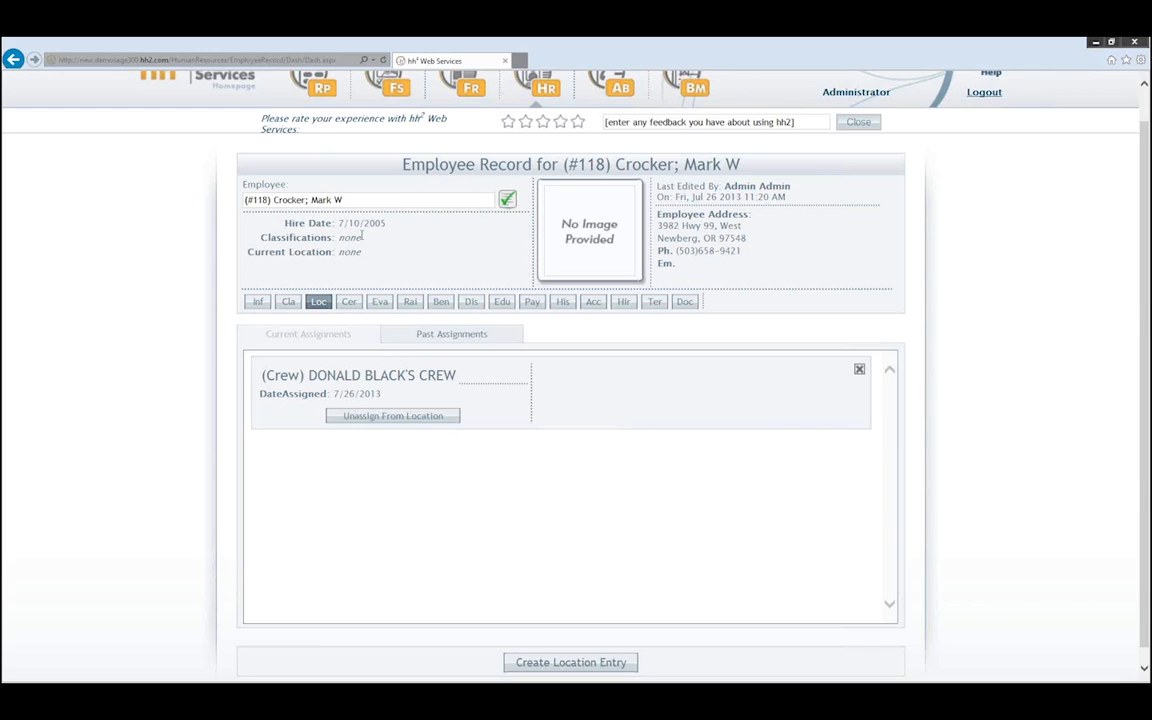
- Select another employee with no location assignments and scroll down to the Add A Location Entry form
left_click(507, 199)
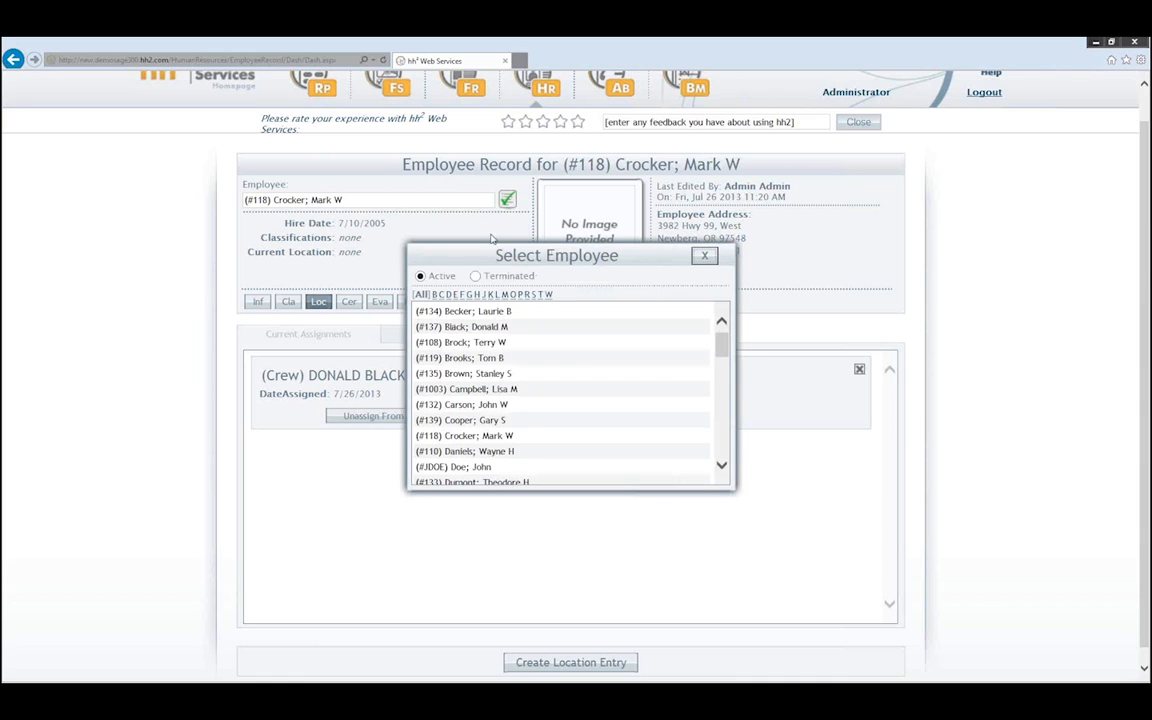
left_click(478, 435)
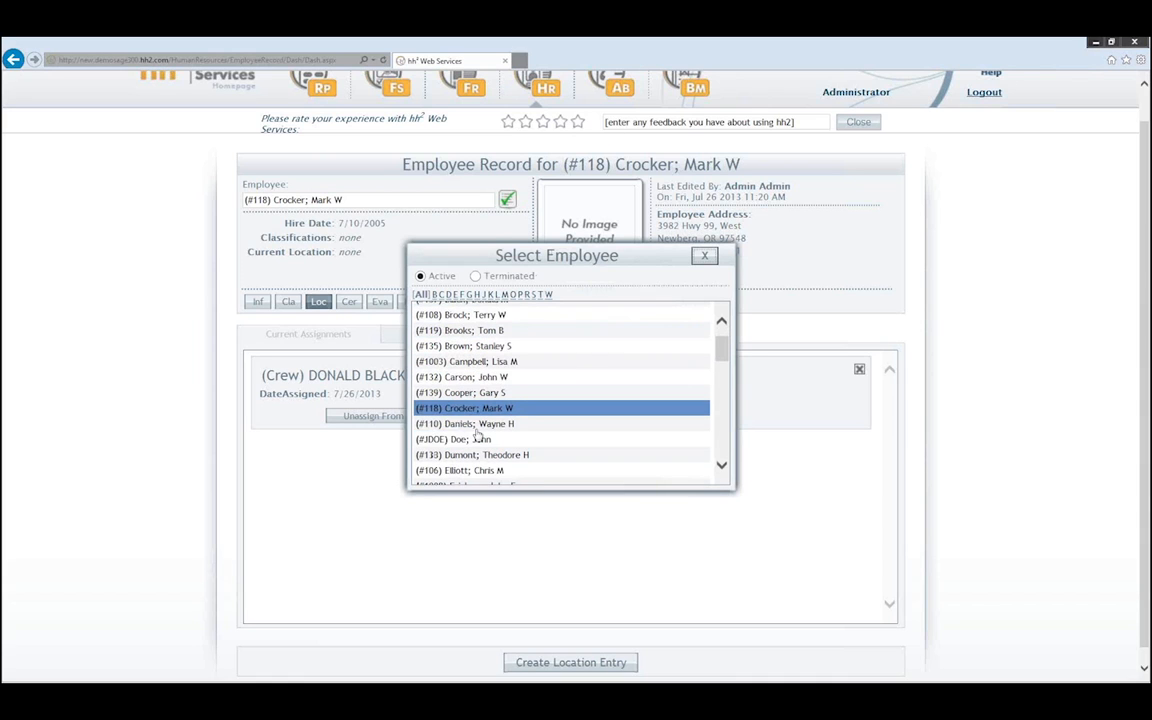
left_click(472, 439)
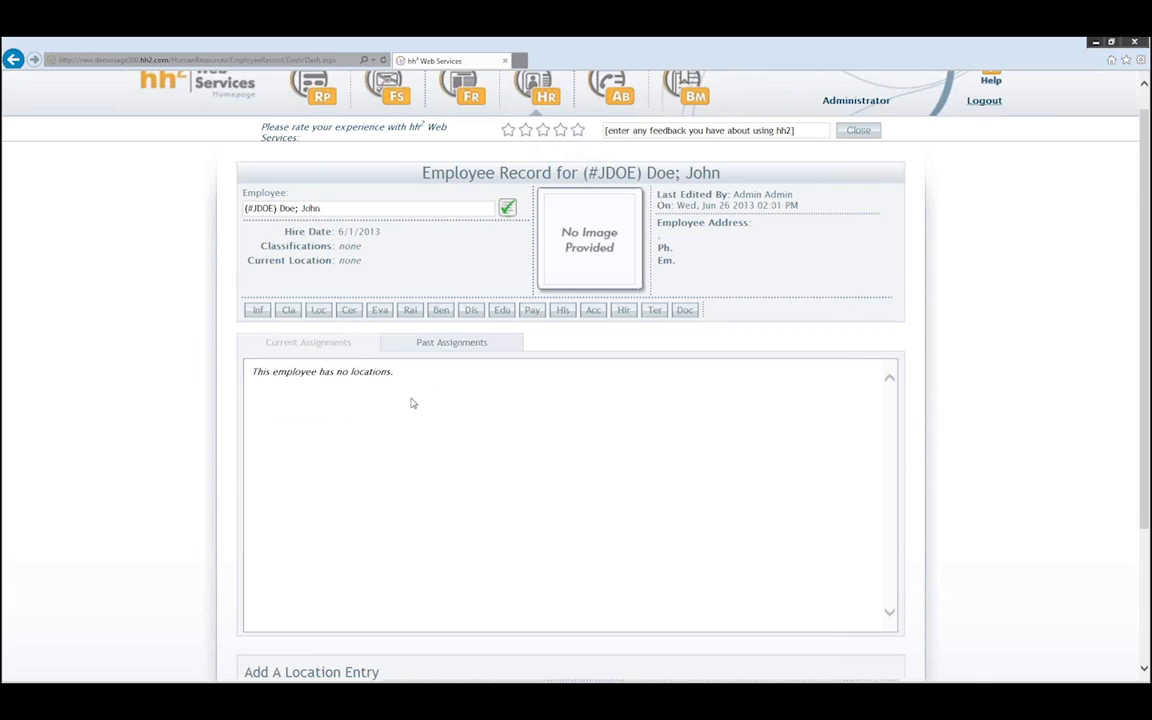
scroll(412, 402, "down", 2)
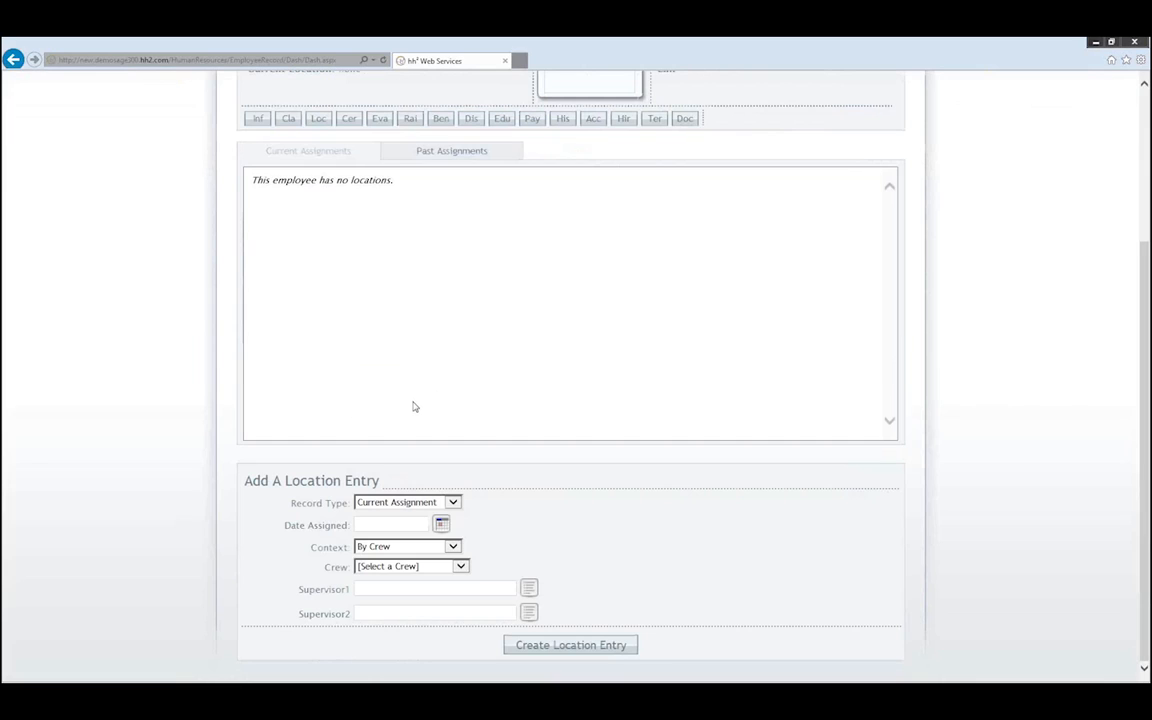
- Set the new location entry's assigned date to 07/26/2013
left_click(442, 525)
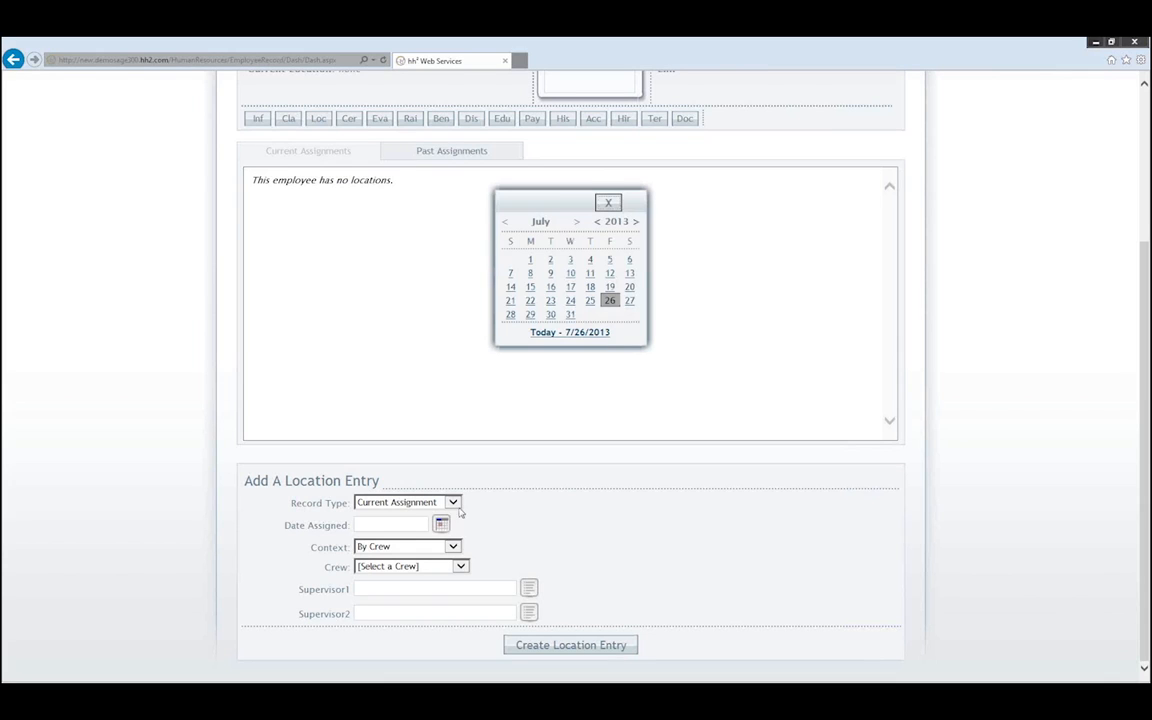
left_click(610, 300)
left_click(441, 525)
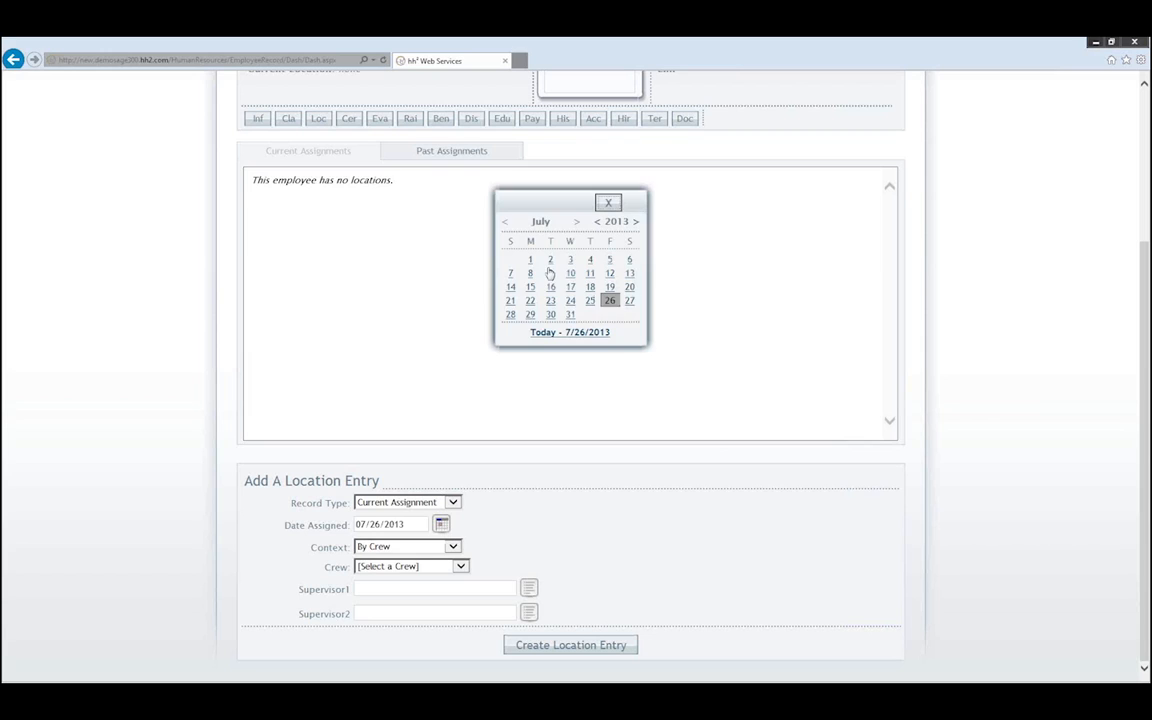
left_click(610, 302)
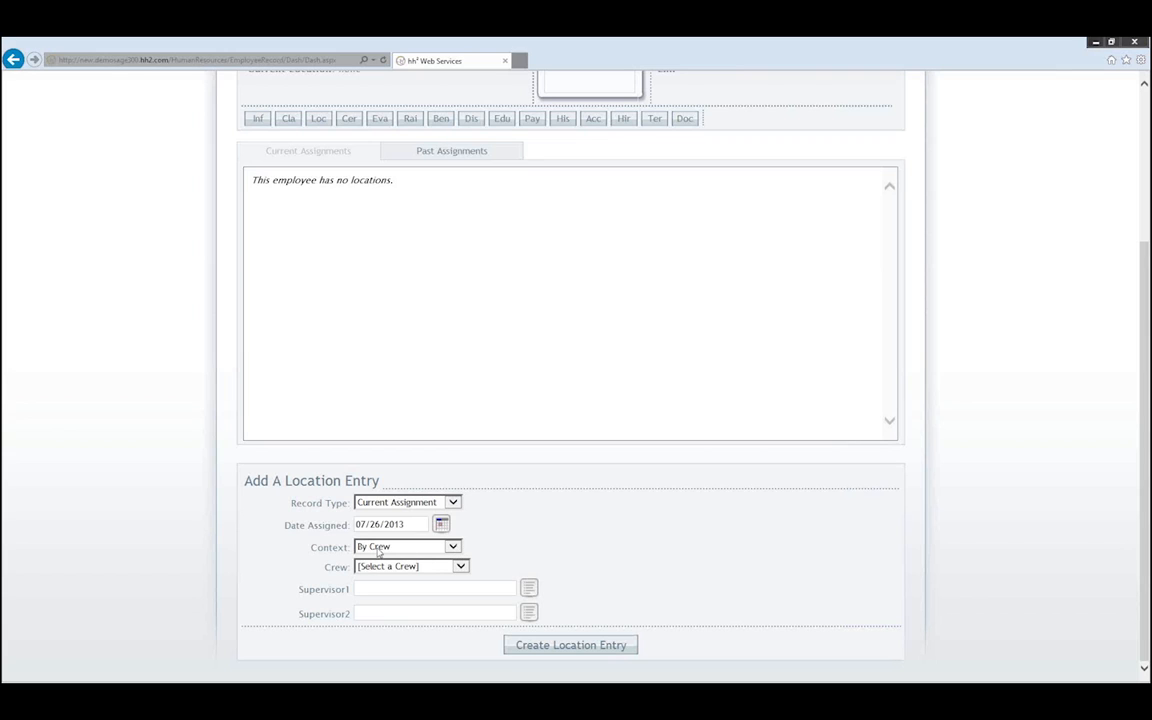
- Choose the manager-named crew and create the location entry
left_click(428, 566)
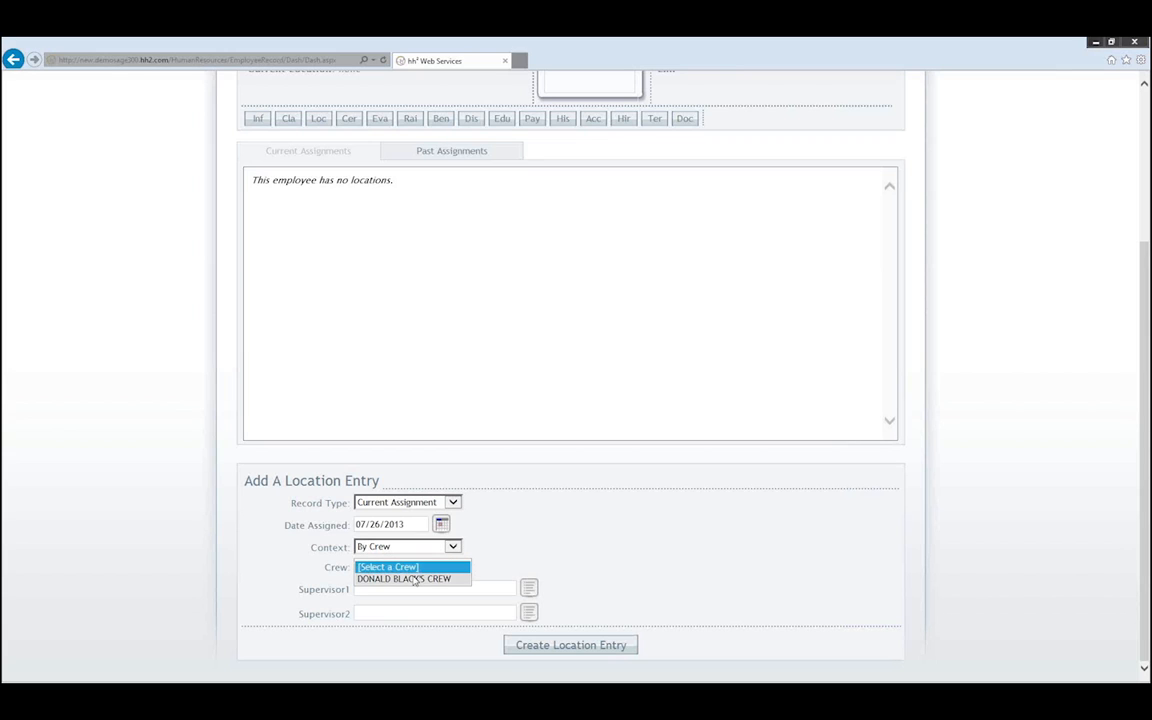
left_click(415, 580)
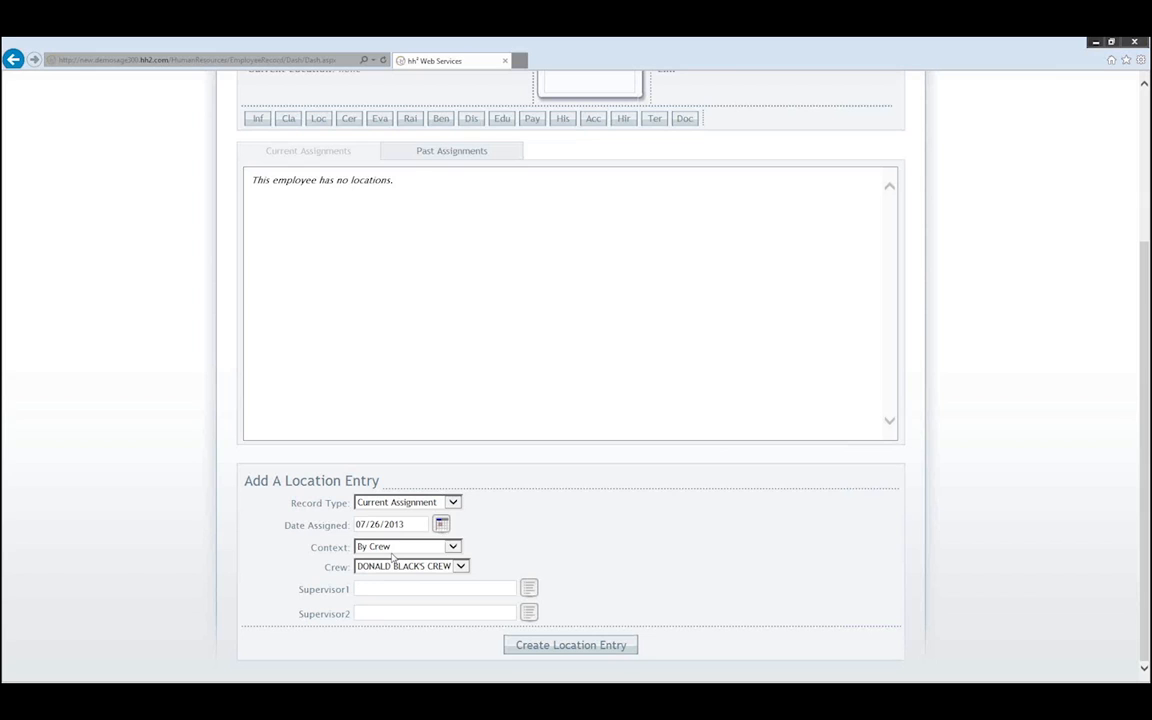
left_click(571, 647)
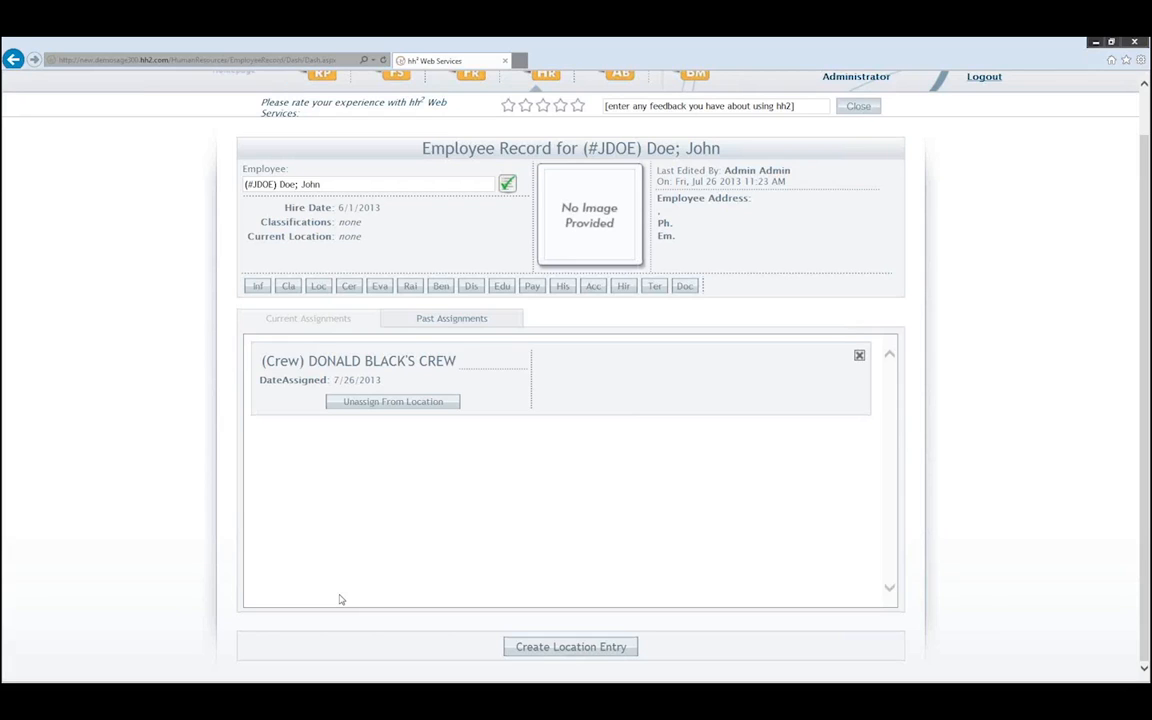
scroll(250, 302, "up", 1)
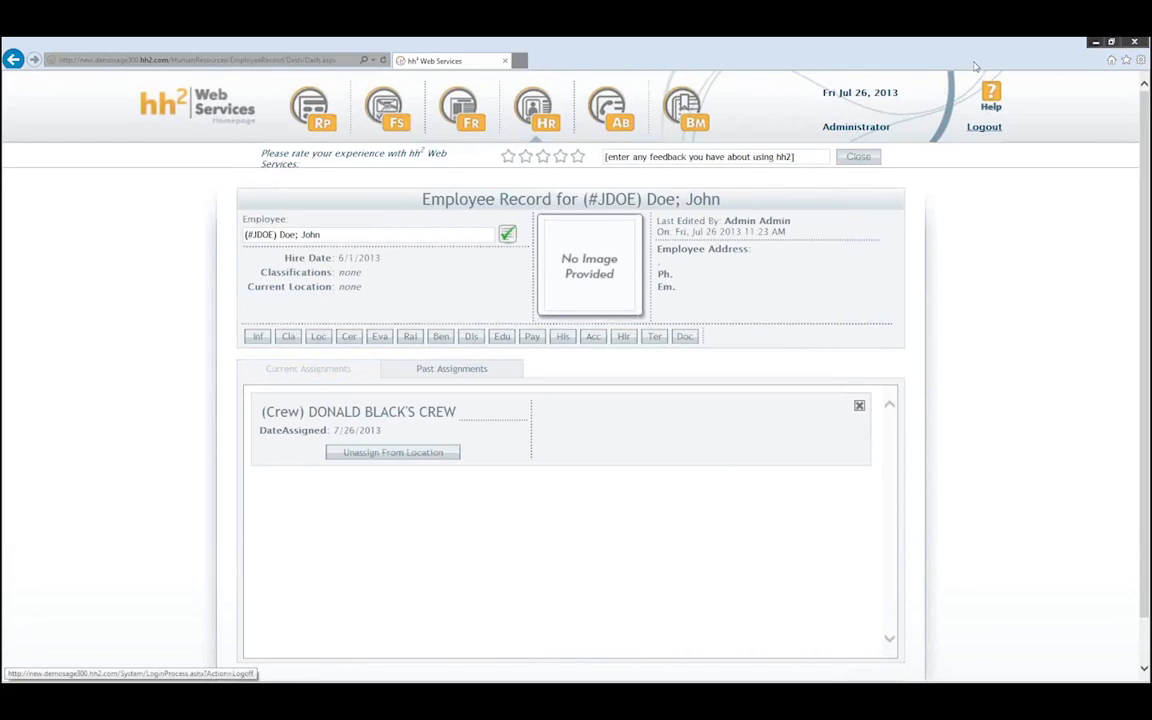
- Log out of the administrator account and log back in with the crew supervisor's username and password
left_click(985, 128)
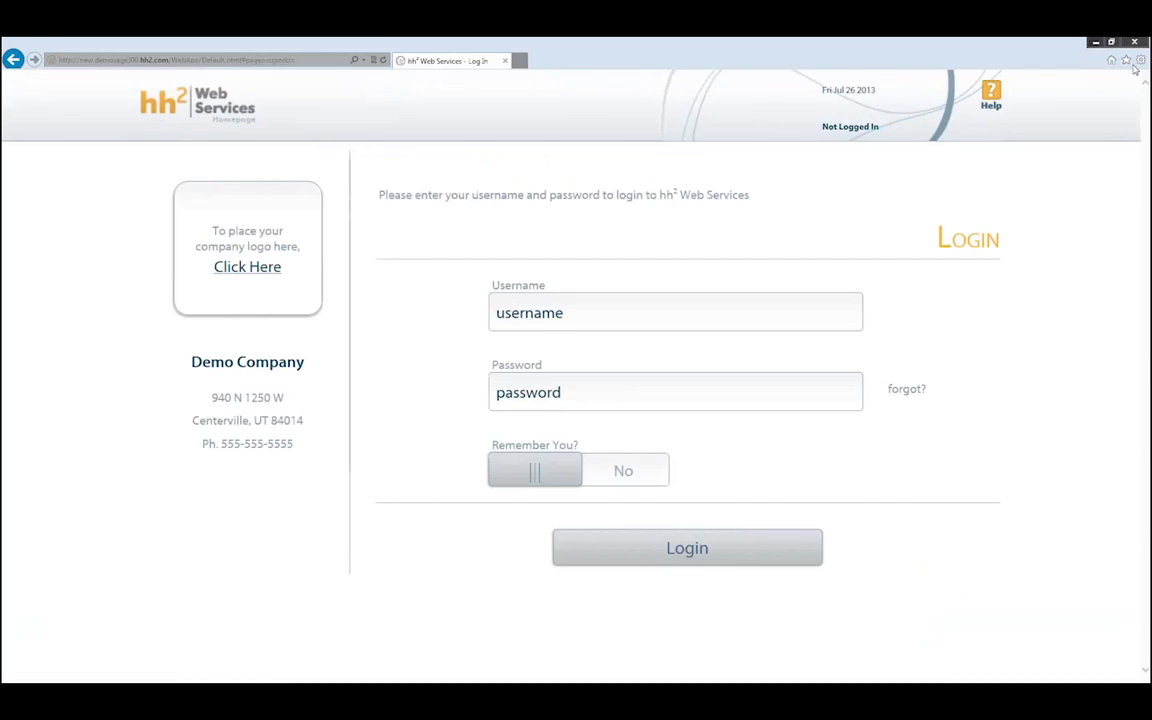
left_click(513, 318)
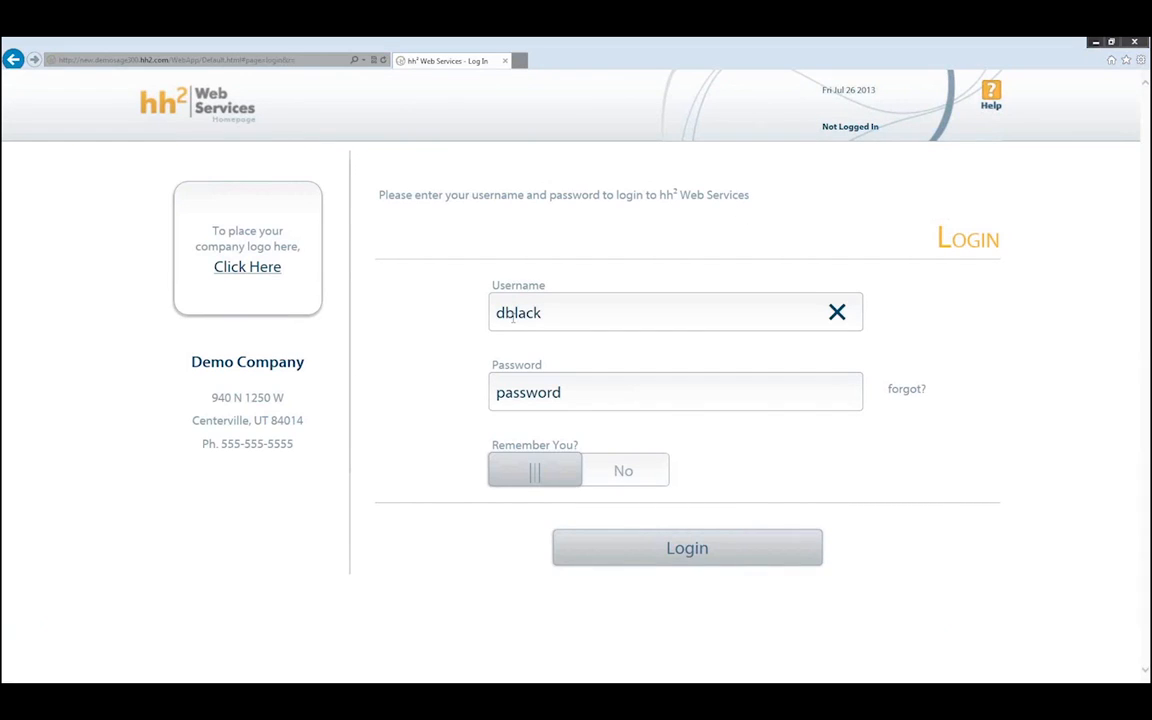
key("Tab")
type("********")
key("Return")
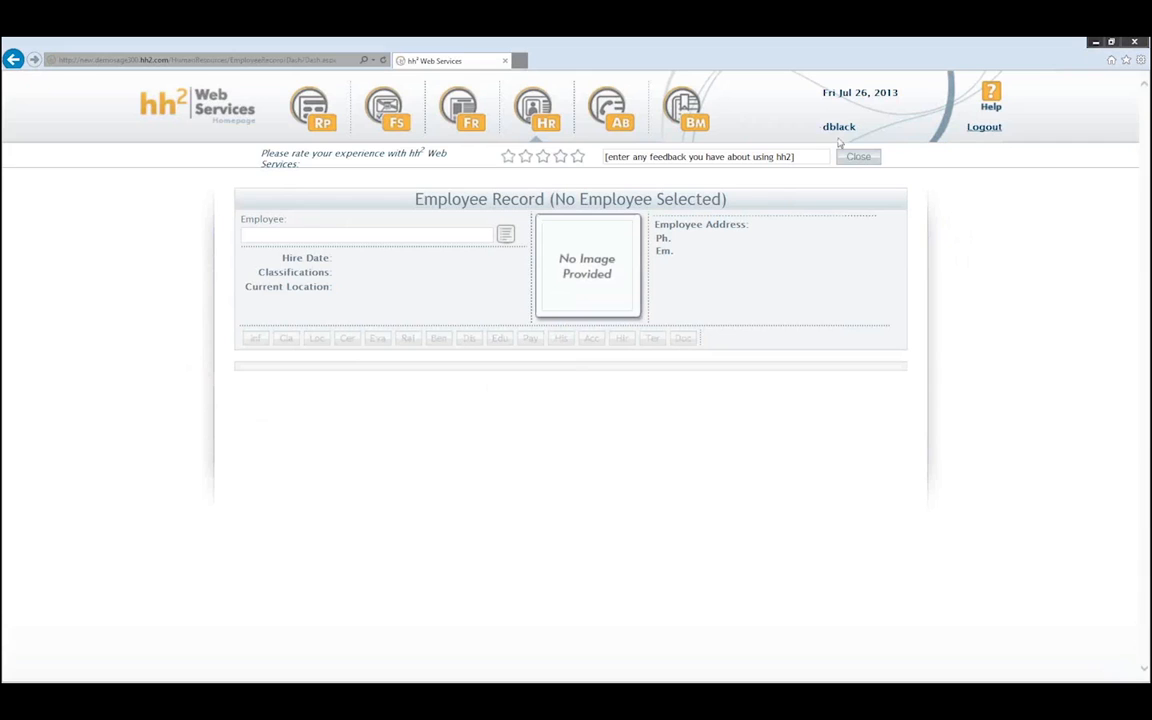
- Go to the HR module and choose Crew Dashboard under General
left_click(535, 112)
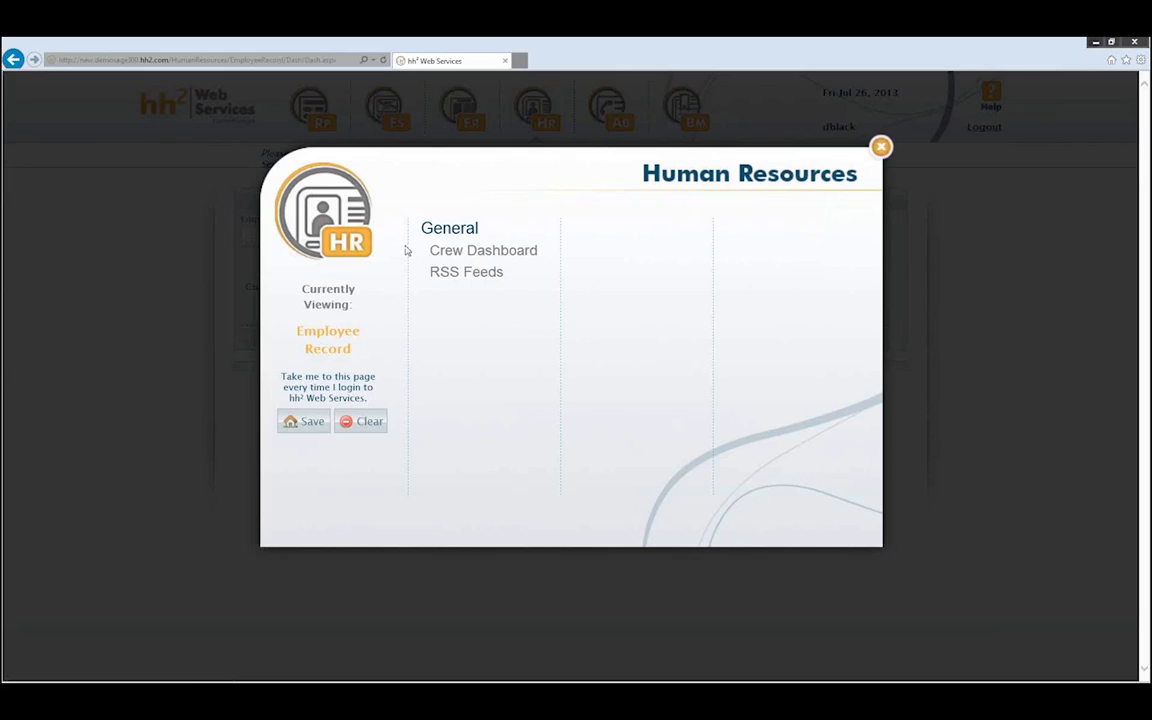
left_click(481, 256)
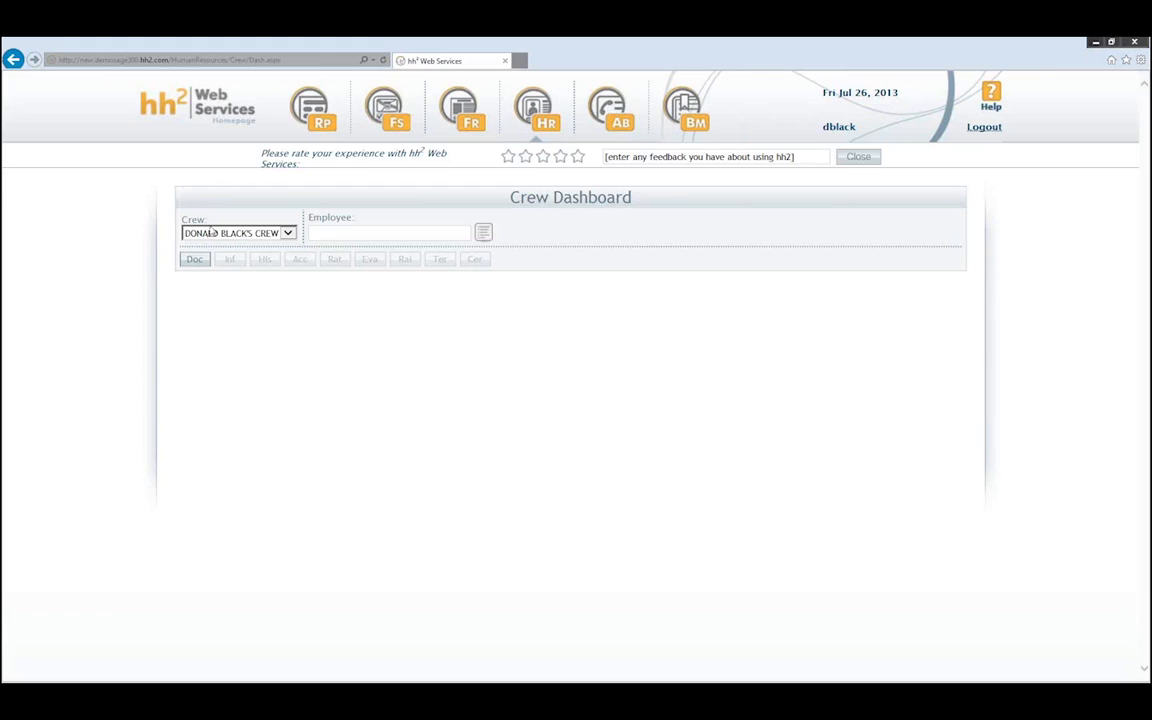
- Look up the crew, load the first crew member, and show their documents on the Doc tab
left_click(484, 234)
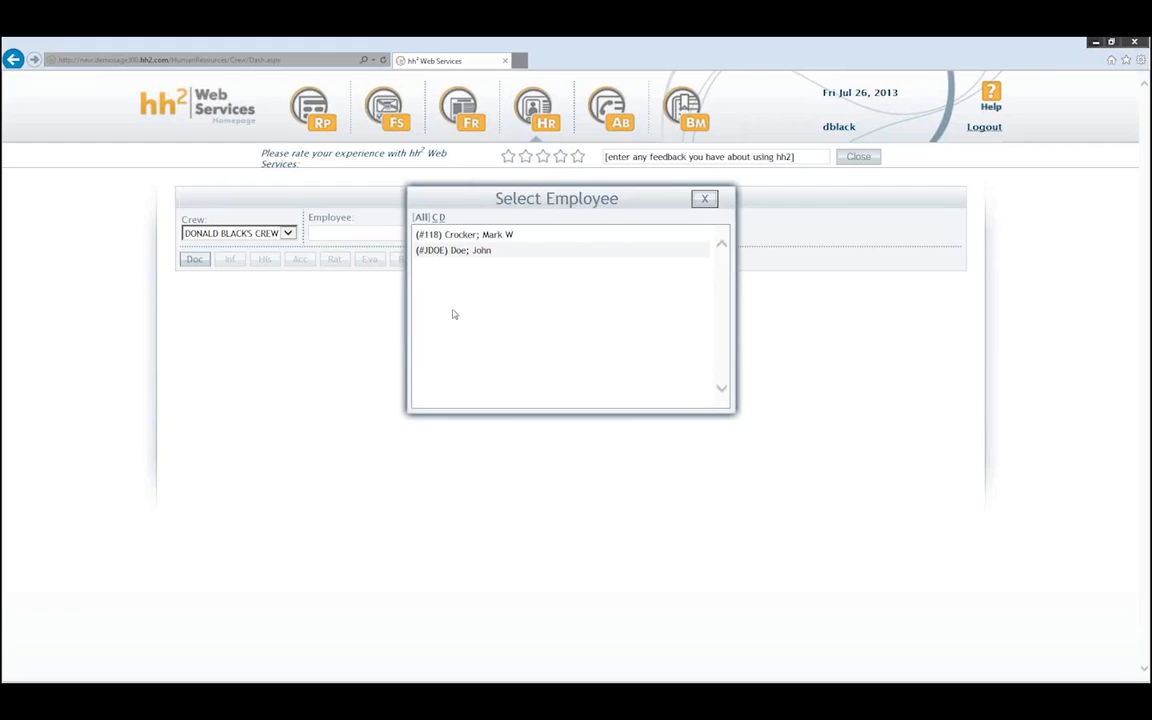
left_click(445, 235)
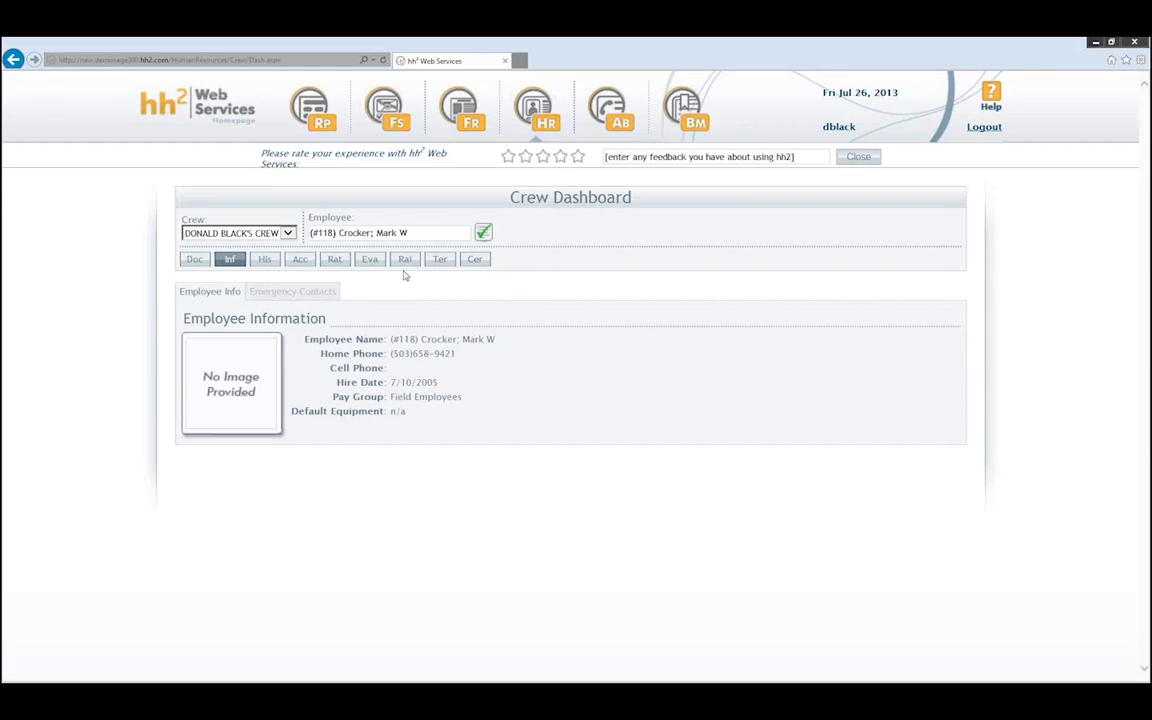
left_click(194, 260)
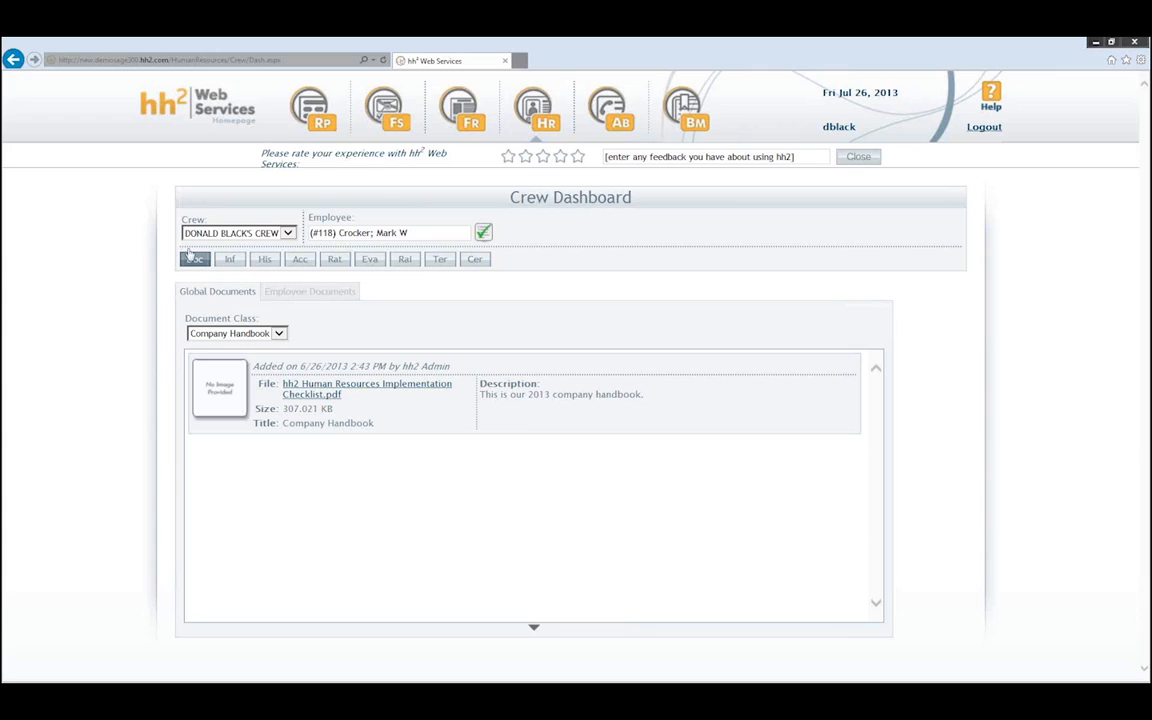
- Keep Company Handbook as the document class, then check Employee Documents' empty Document Class list
left_click(255, 333)
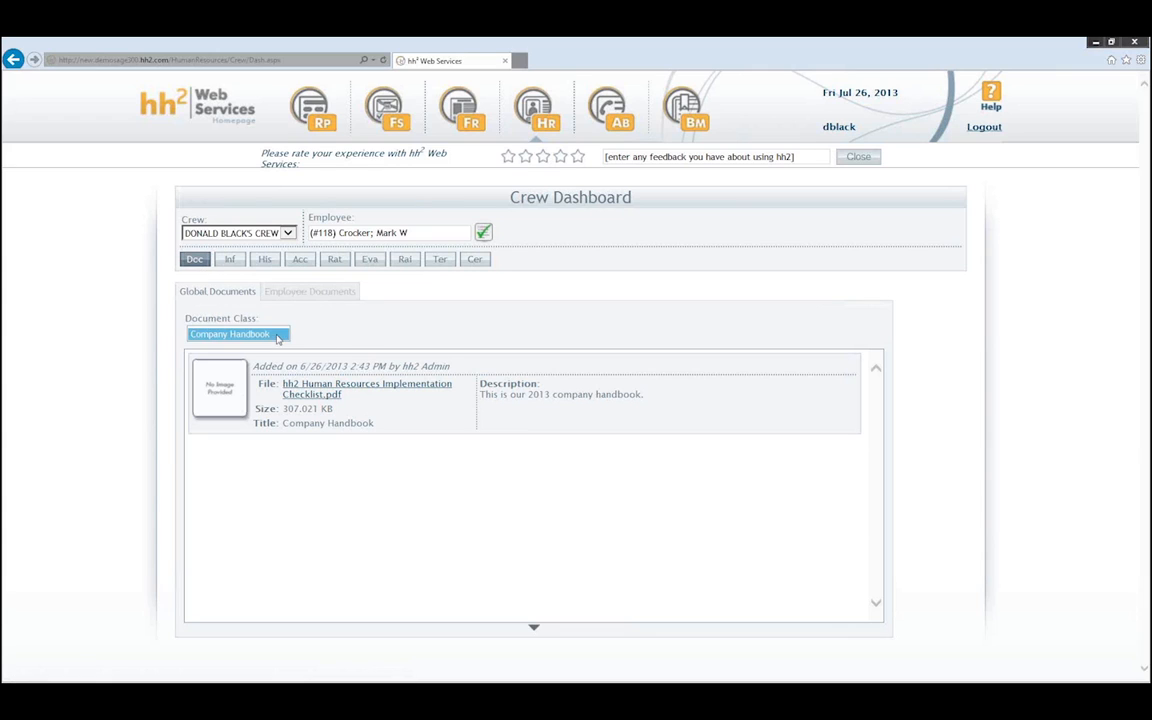
left_click(293, 325)
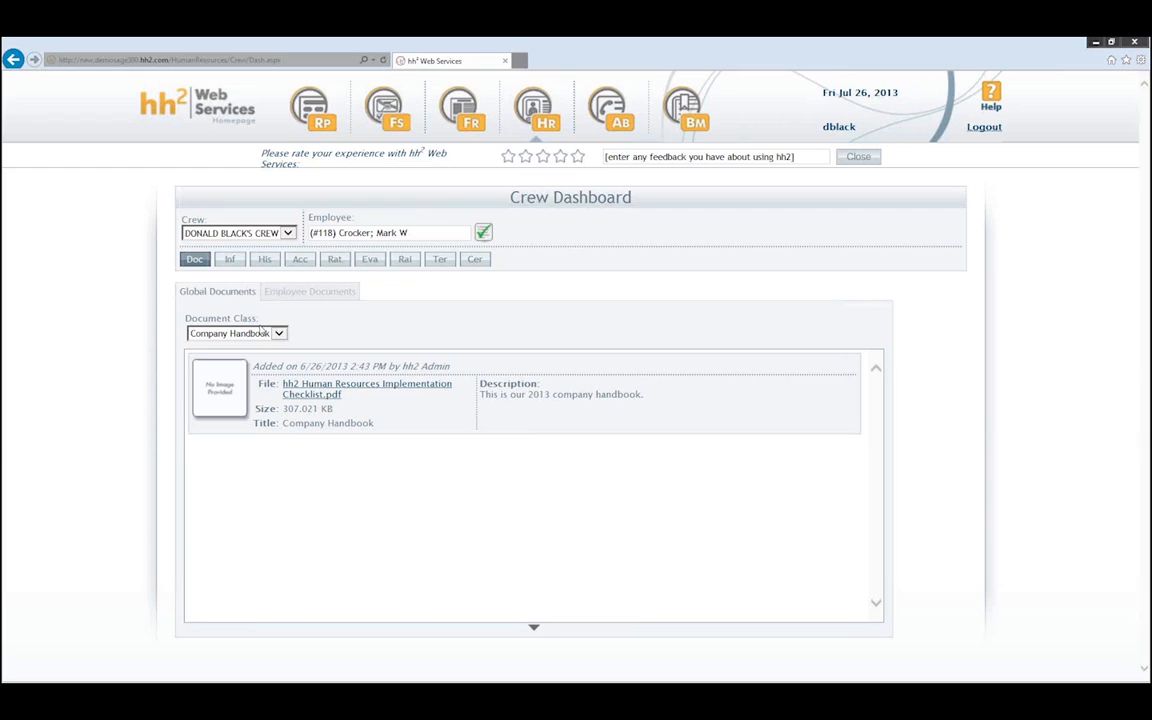
left_click(310, 293)
left_click(262, 333)
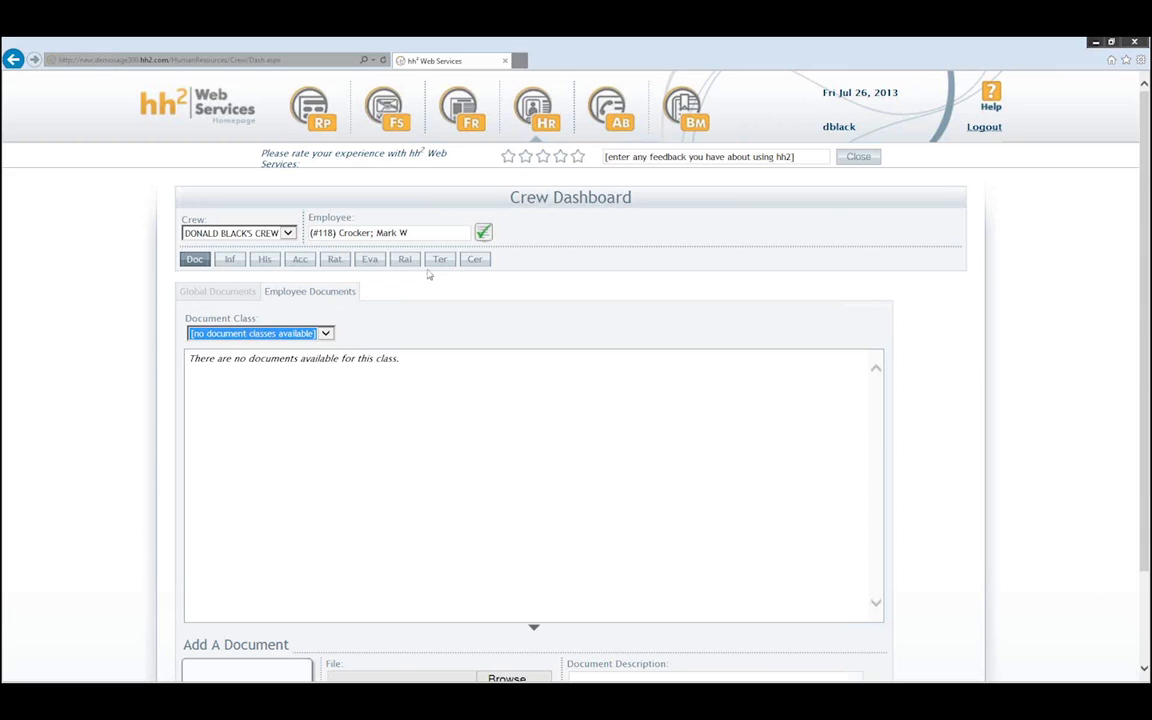
- Show the crew member's Inf tab and its Emergency Contacts, which lists none
left_click(231, 261)
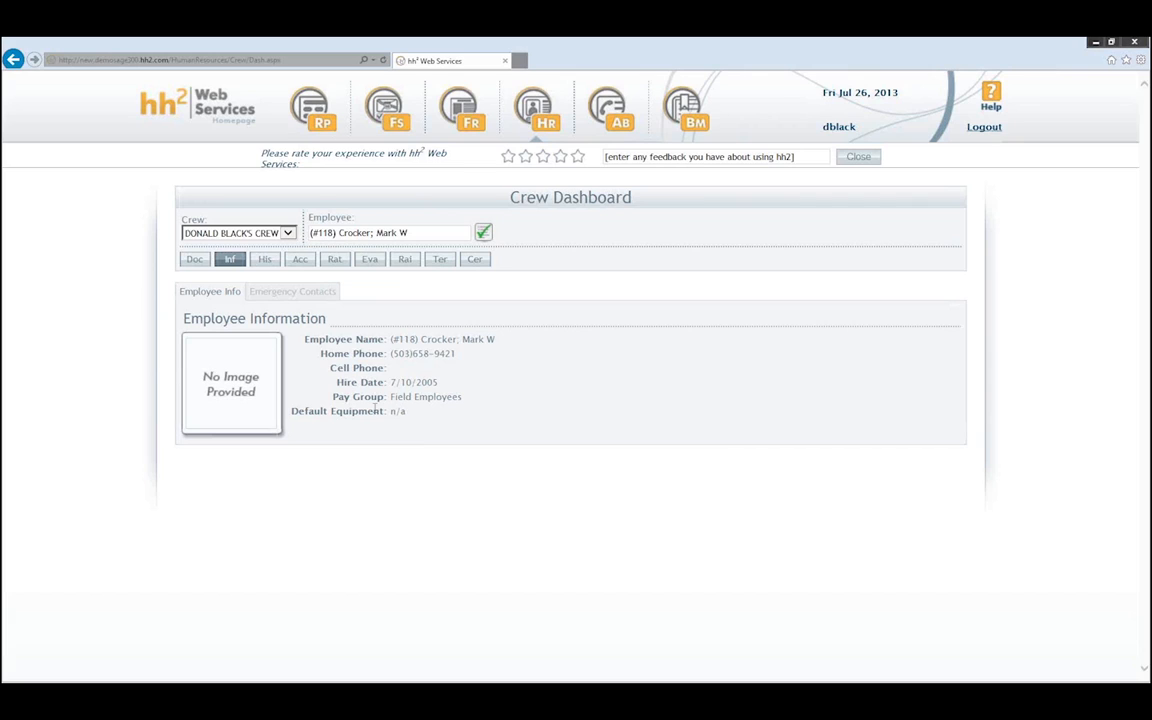
left_click(285, 291)
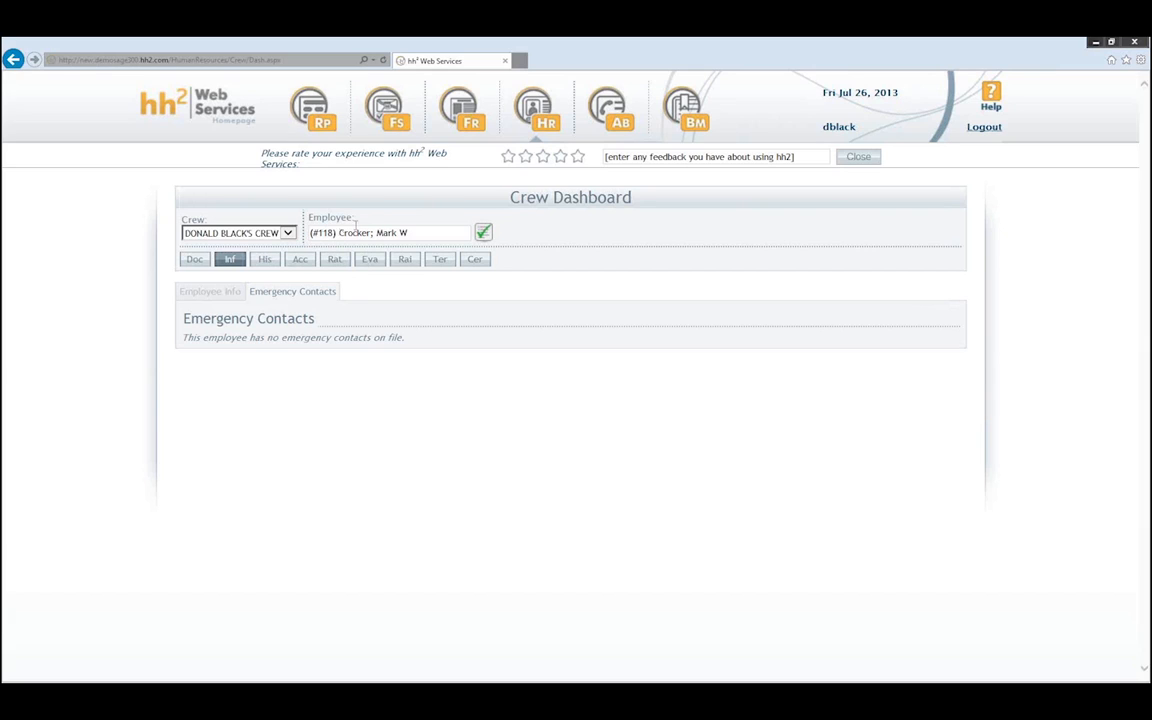
- Look through the employee's work history, YTD accruals, classification ratings and raise request, ending on Employee Evaluation
left_click(265, 259)
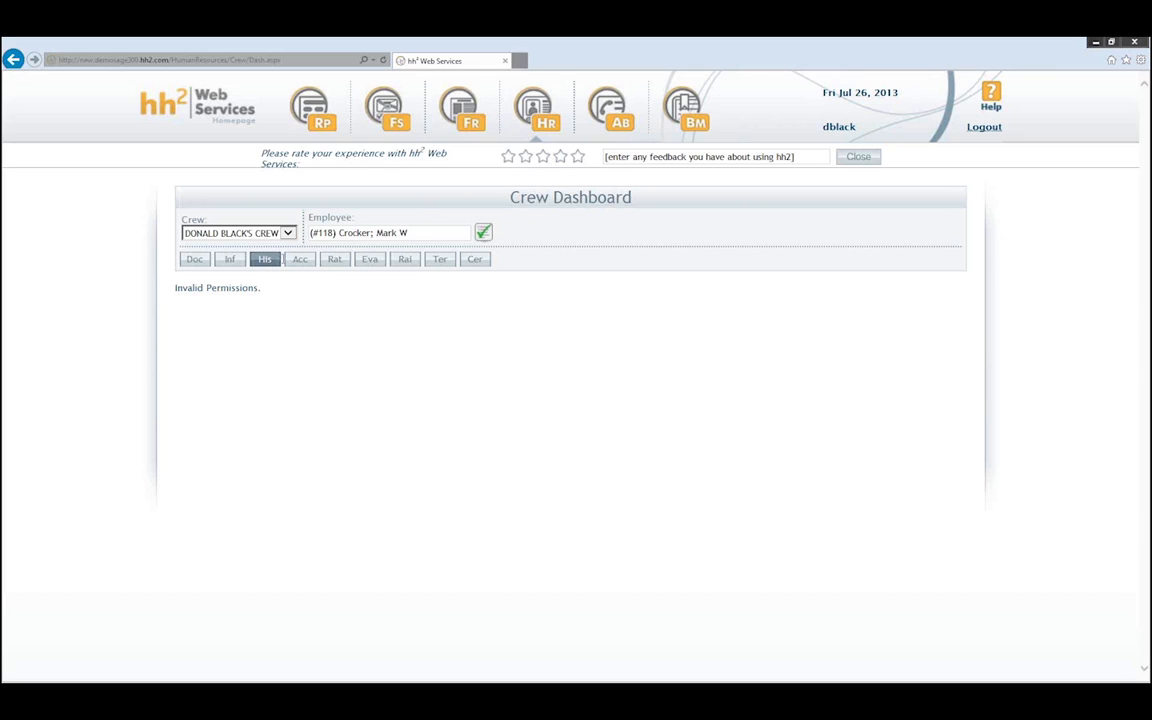
left_click(302, 260)
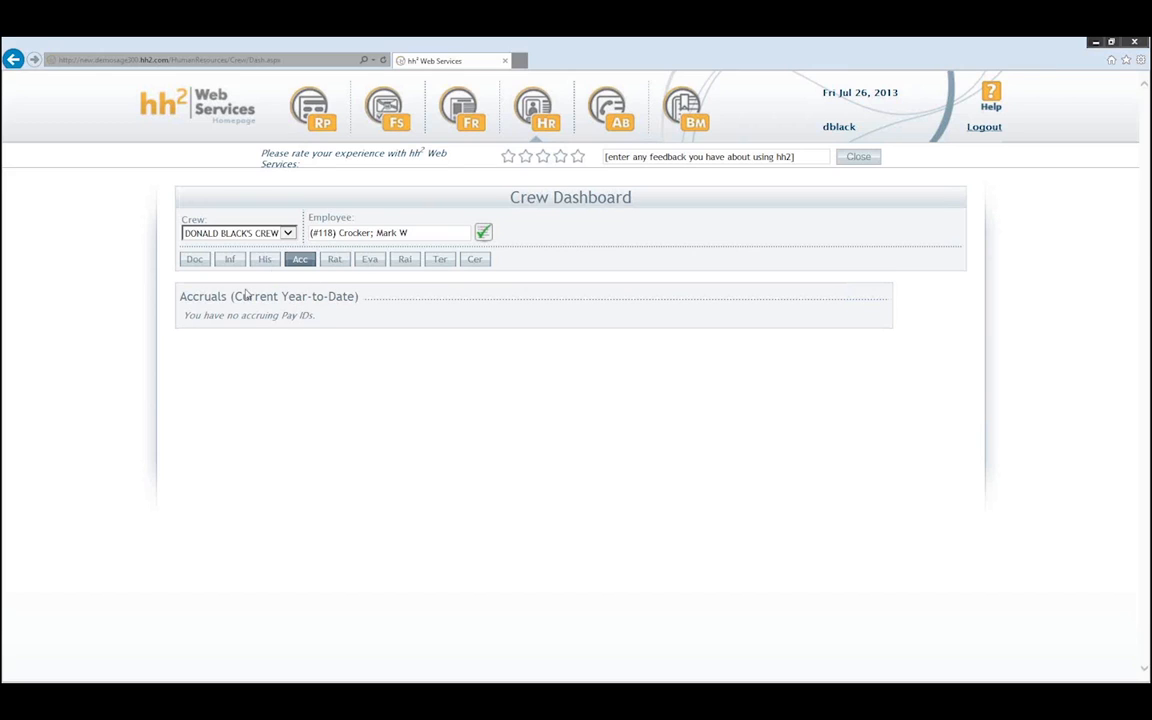
left_click(334, 260)
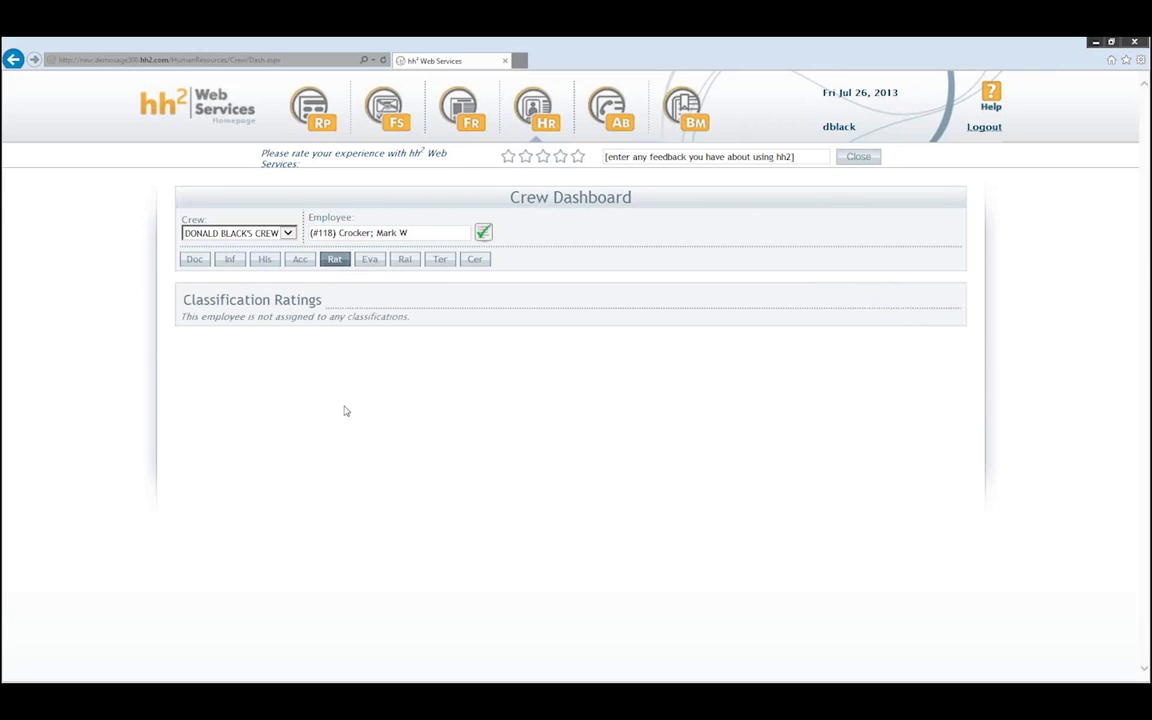
left_click(371, 262)
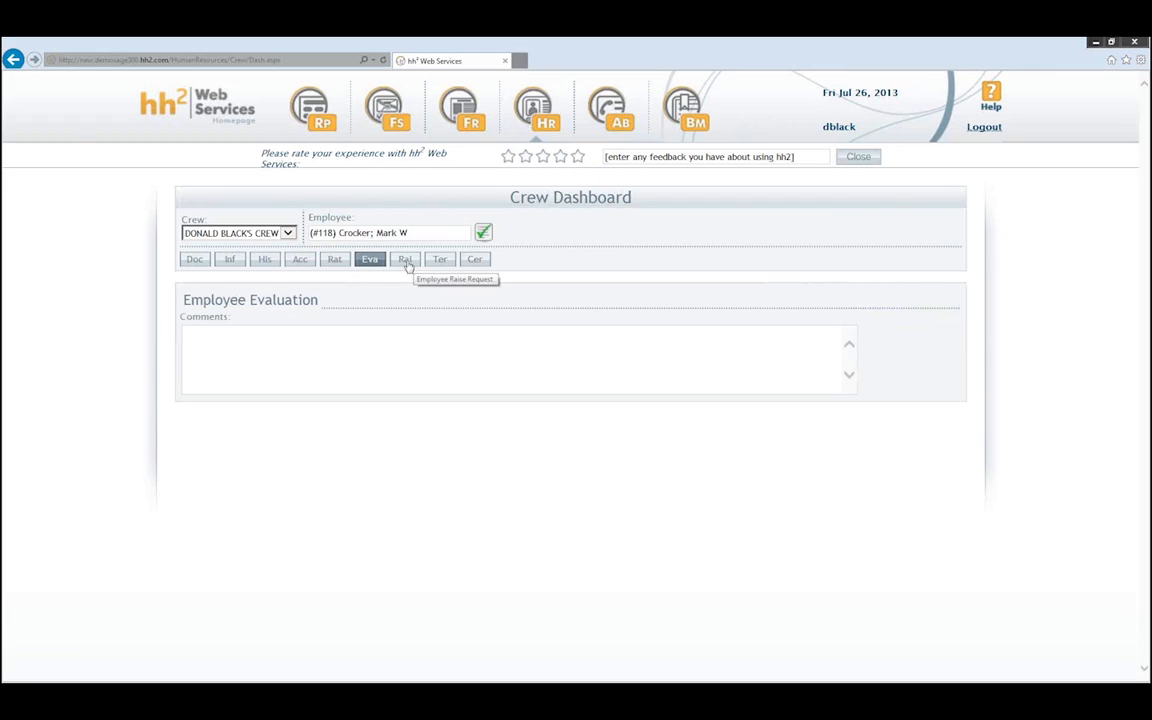
left_click(405, 262)
left_click(335, 260)
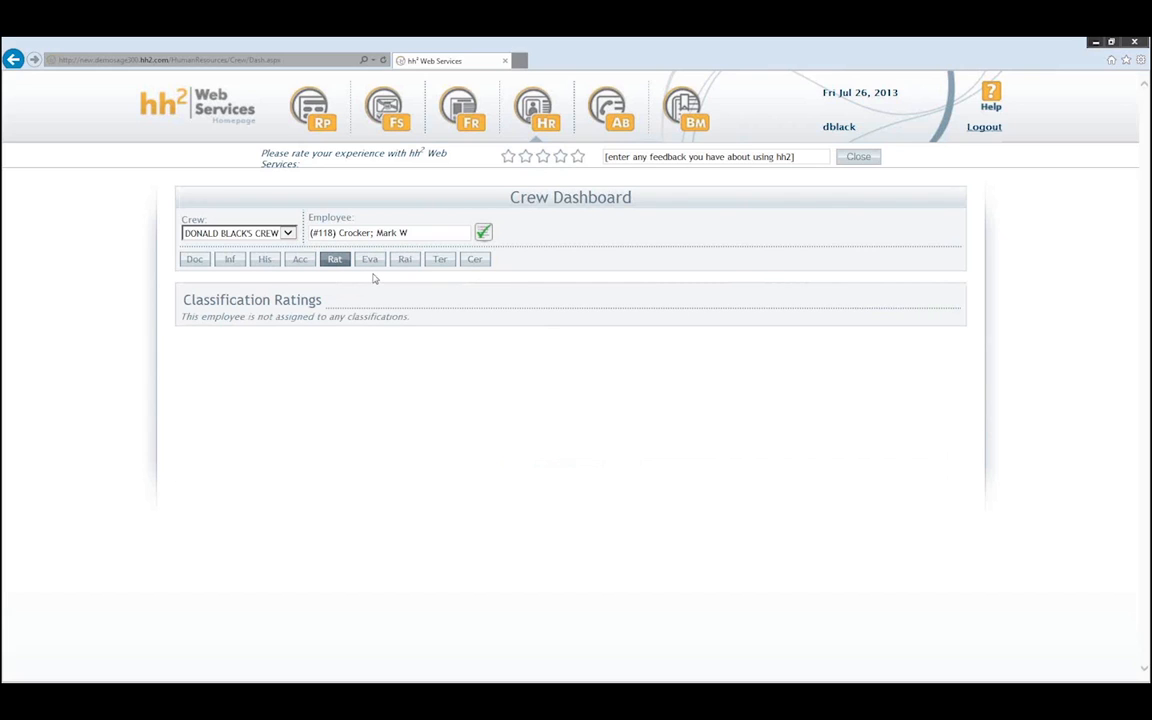
left_click(370, 261)
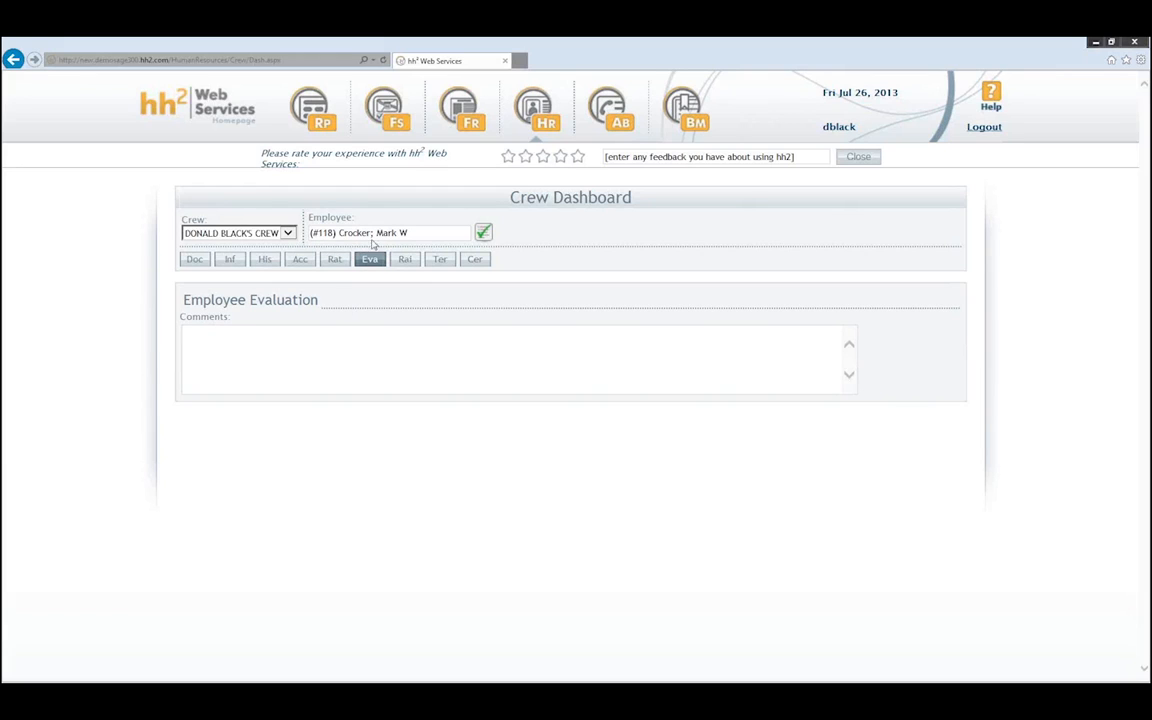
- Load the other crew employee and check their empty Documents list and Classification Ratings
left_click(484, 232)
left_click(472, 251)
left_click(193, 258)
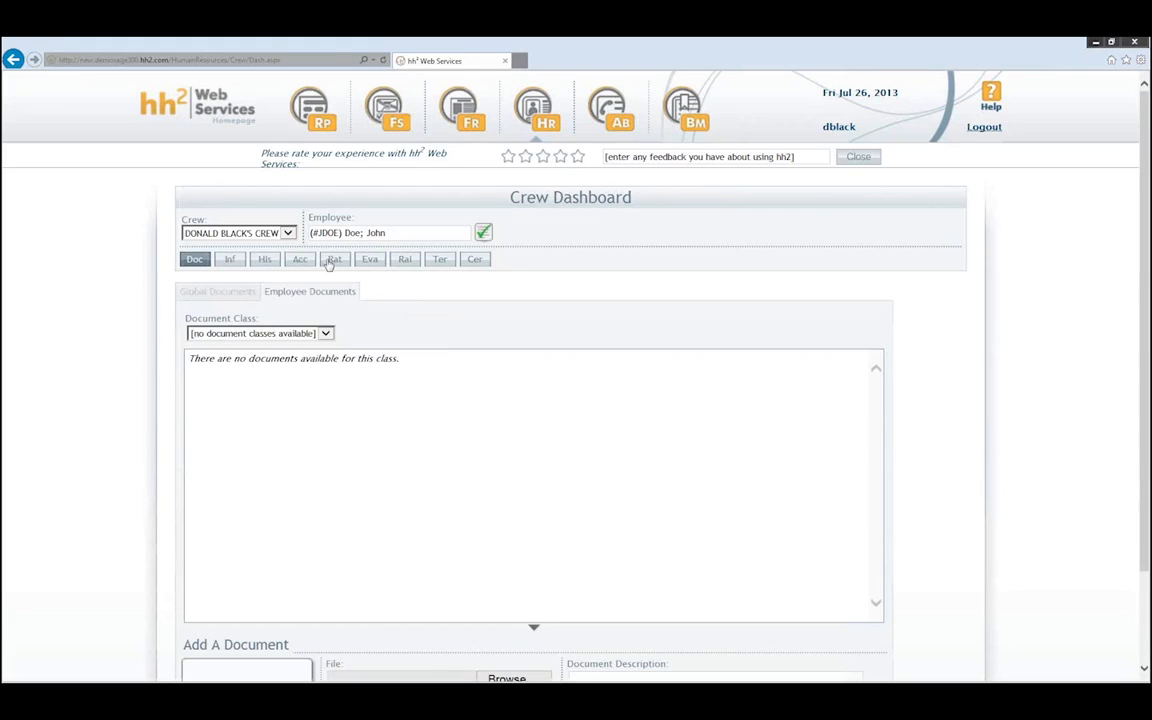
left_click(336, 261)
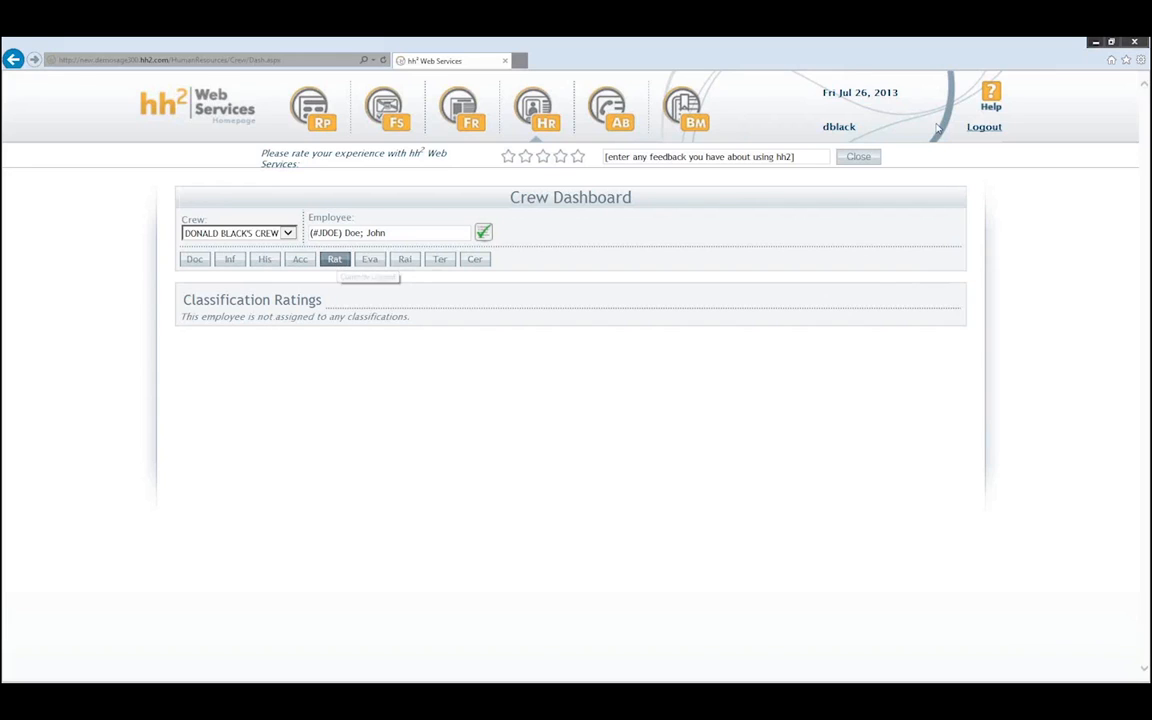
- Log out, then log back in with the 'administrator' username and its password
left_click(980, 127)
left_click(496, 310)
type("a")
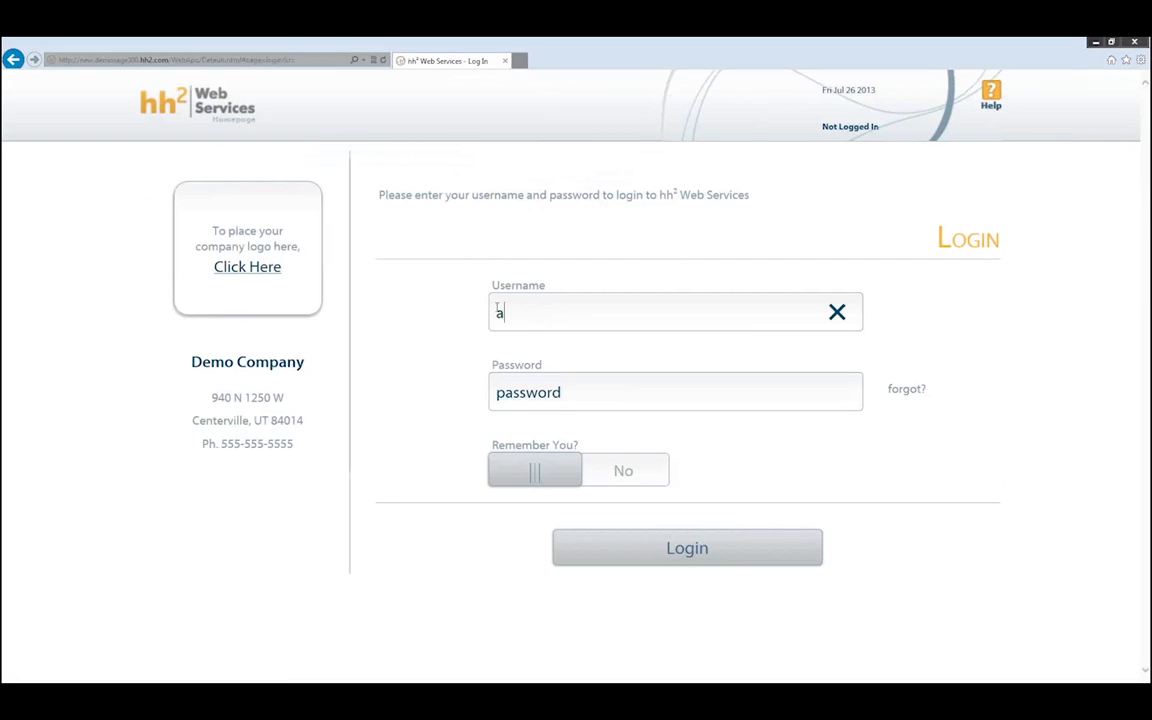
type("dministrator")
key("Tab")
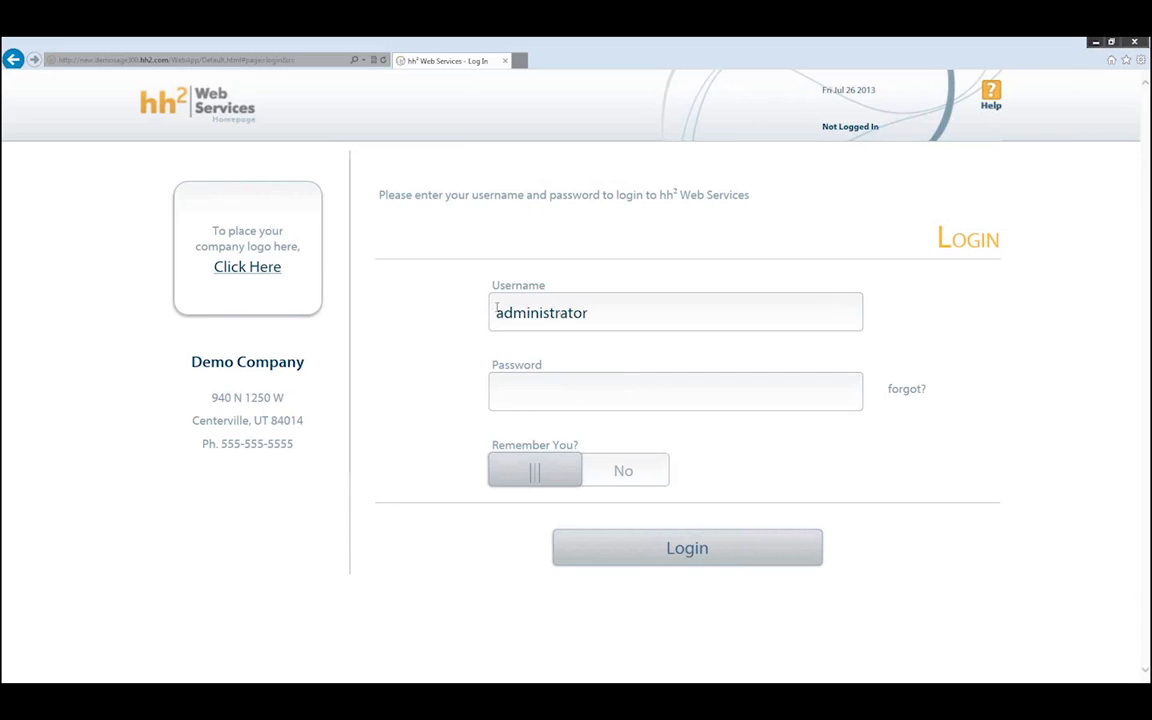
type("********")
key("Return")
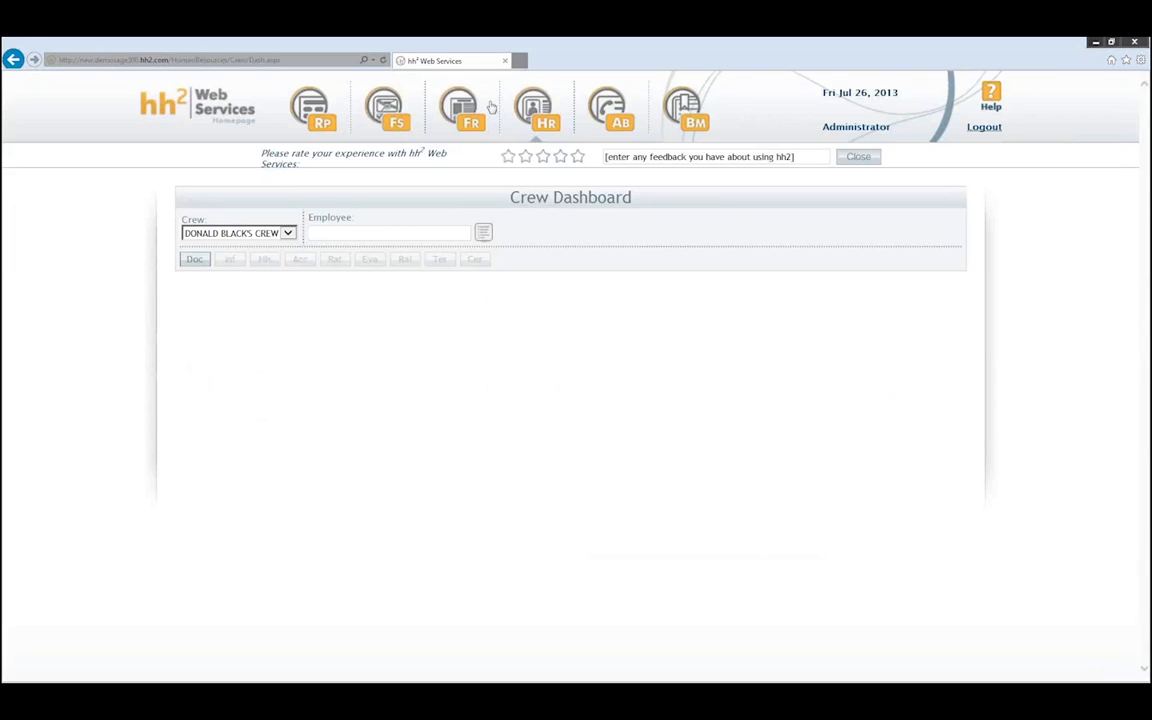
- In HR Employee Records, give the first employee a primary Electrician classification
left_click(534, 110)
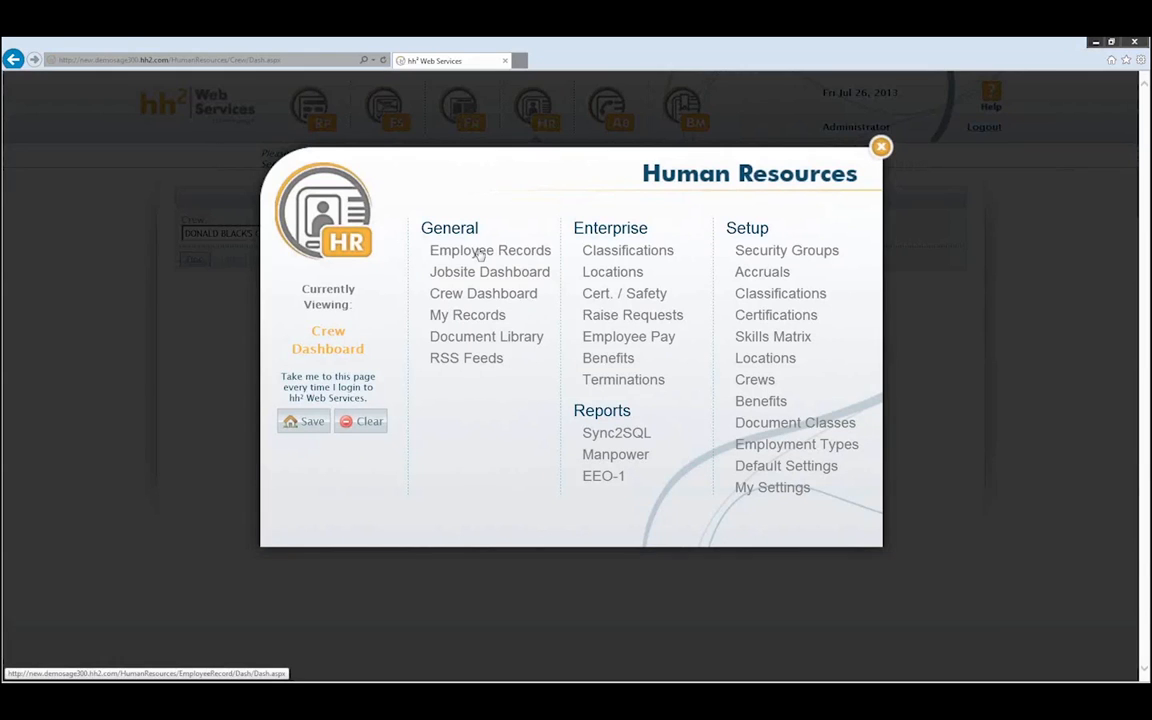
left_click(480, 252)
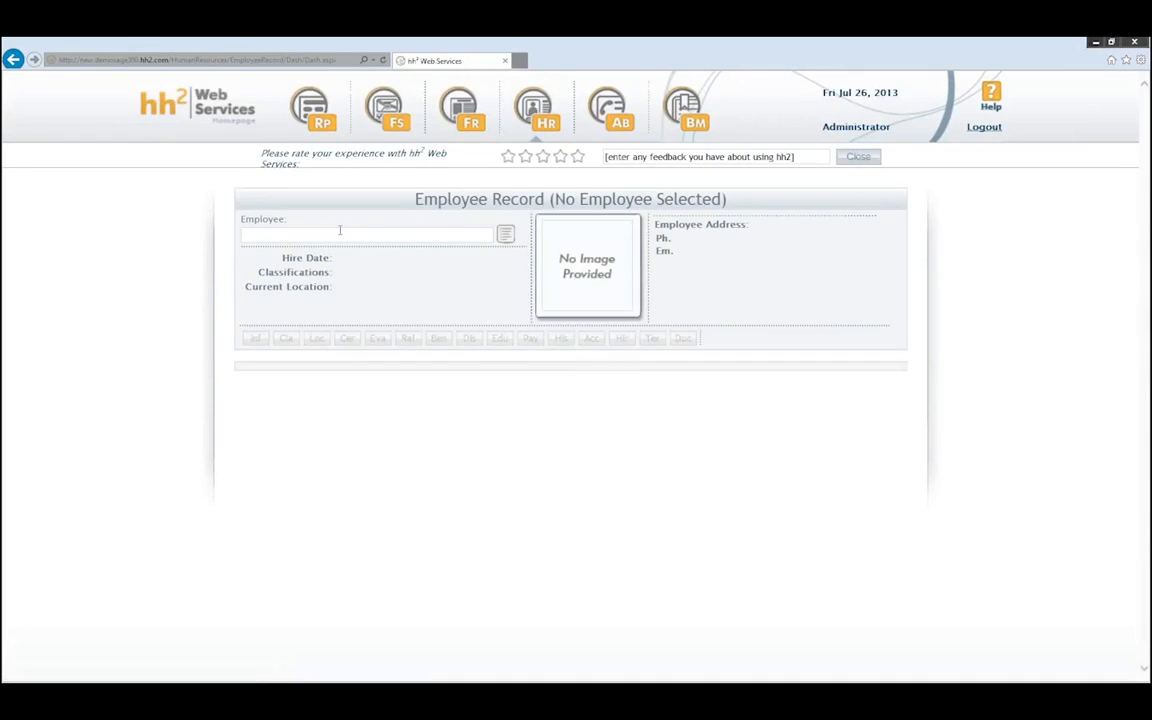
key("Return")
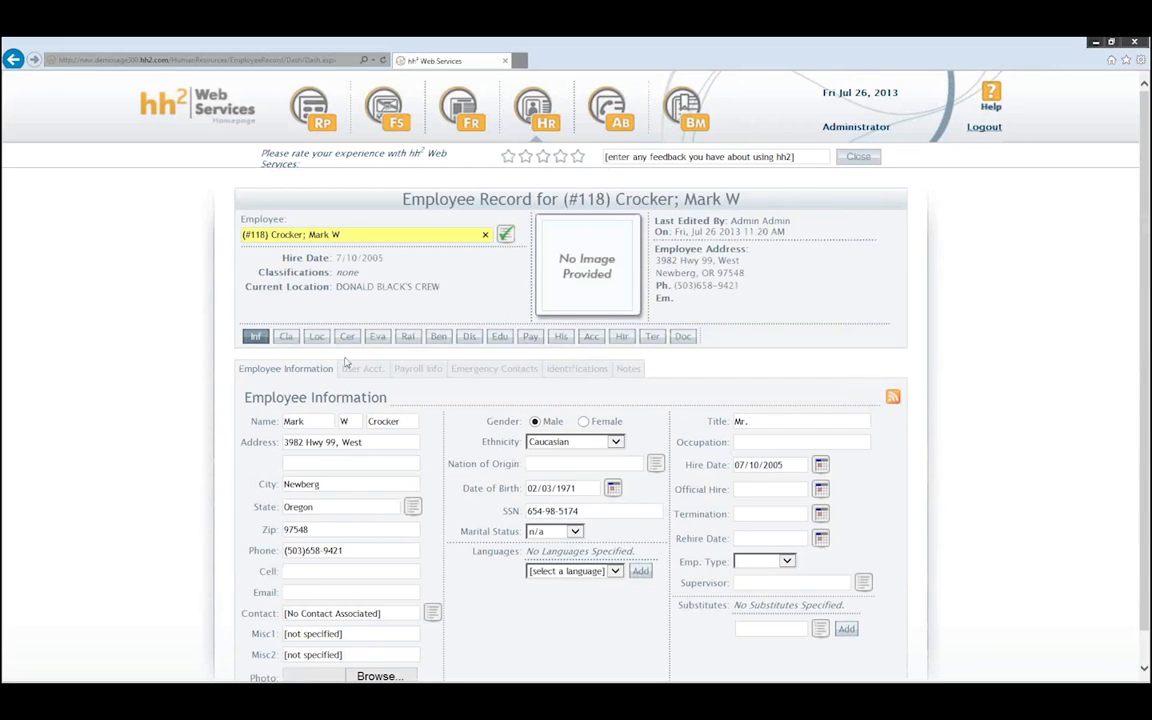
left_click(286, 336)
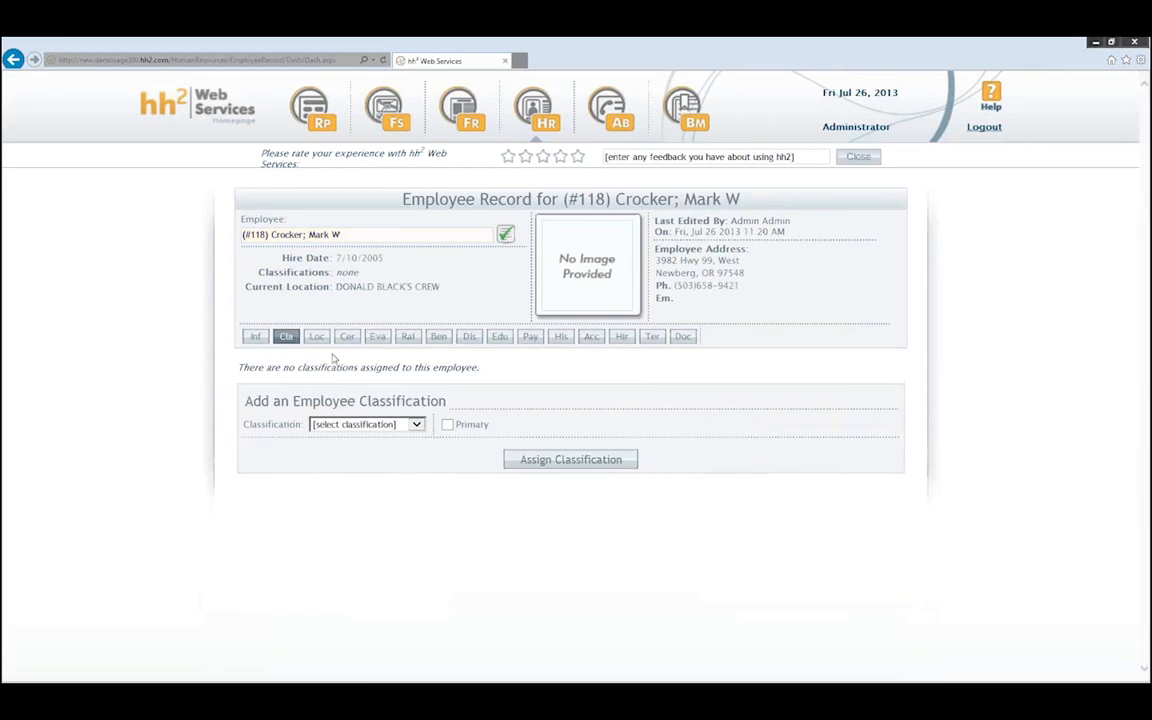
left_click(416, 424)
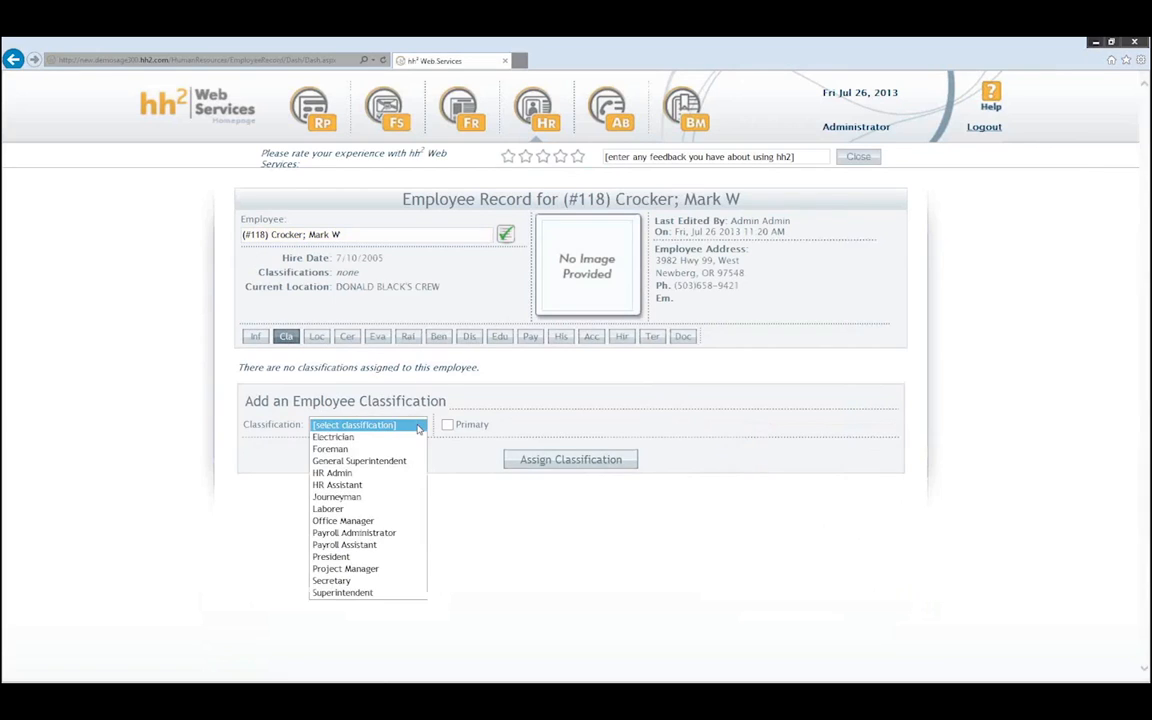
left_click(332, 449)
left_click(416, 424)
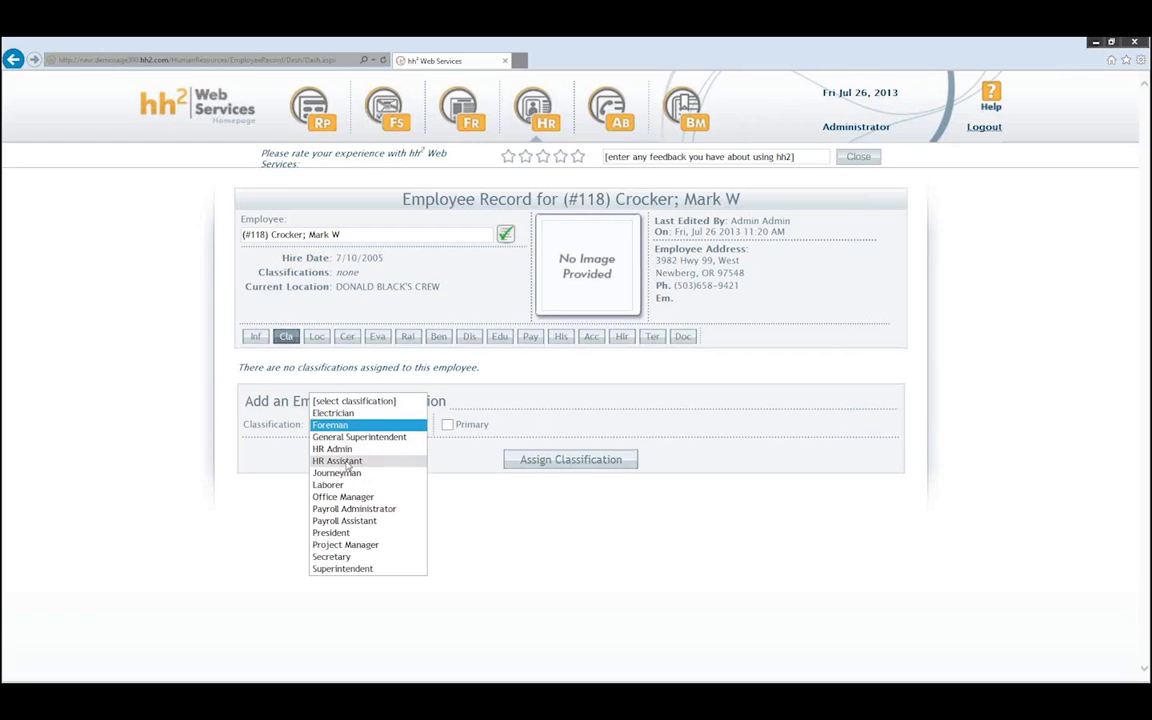
left_click(333, 412)
left_click(447, 424)
left_click(560, 459)
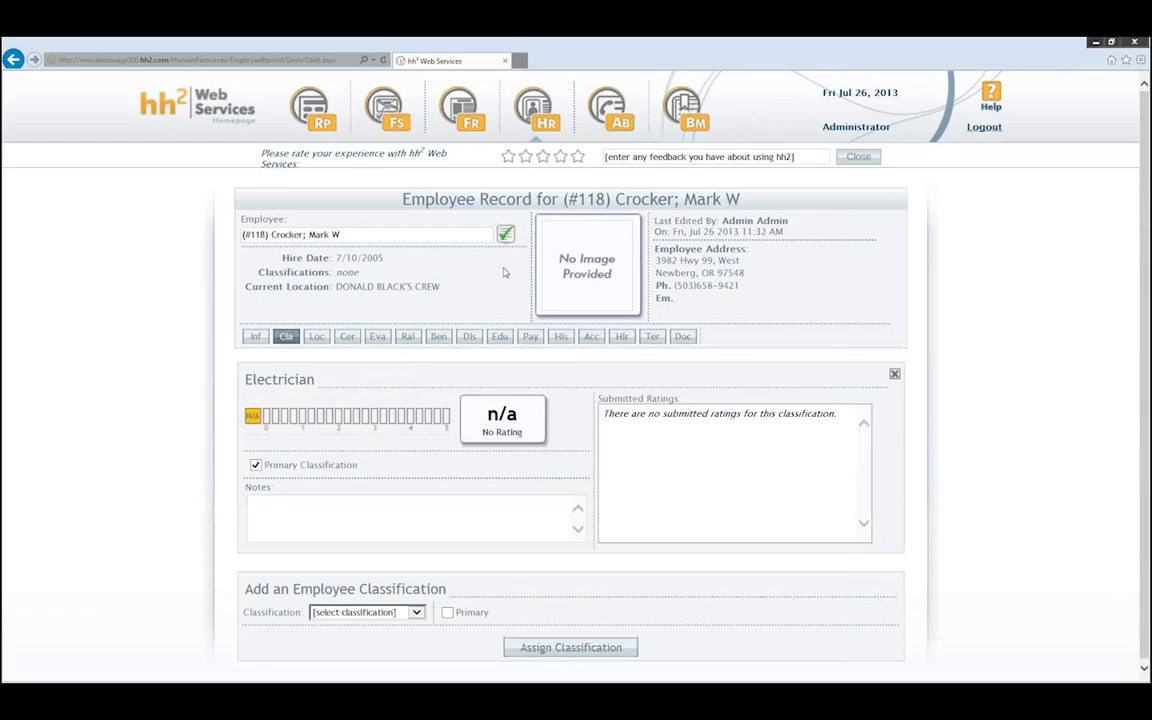
- Look up the second employee by surname, assign a primary Laborer classification, and log out
left_click(416, 236)
type("doe")
key("Return")
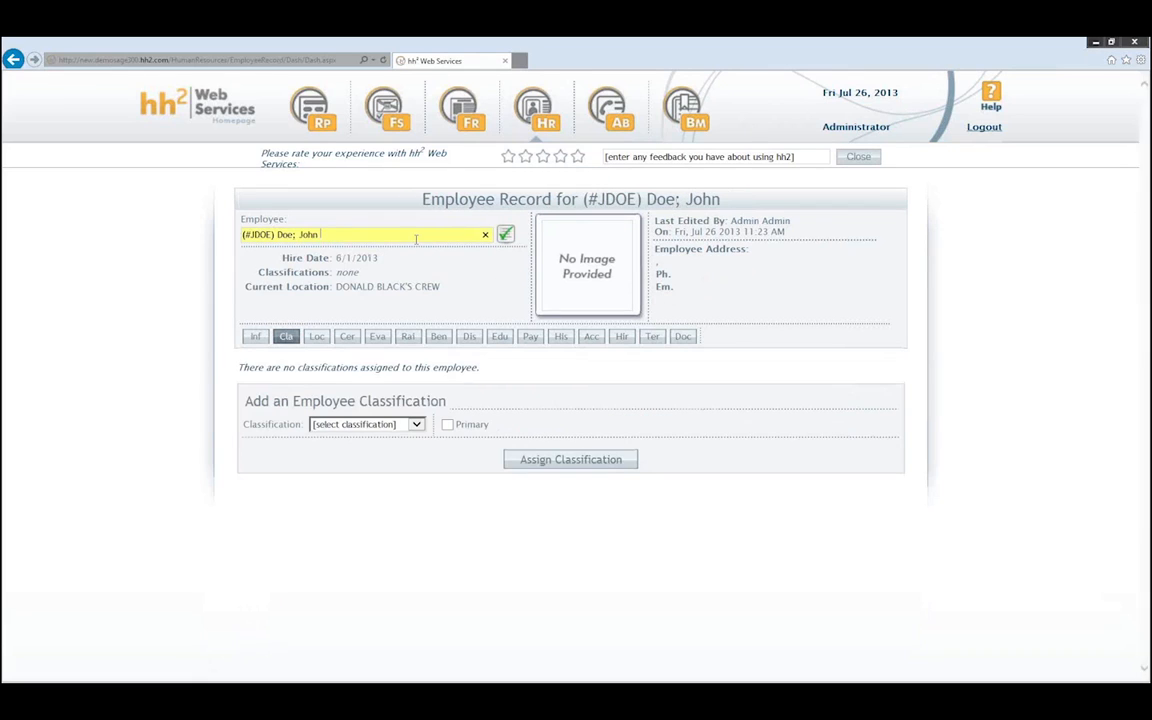
left_click(375, 424)
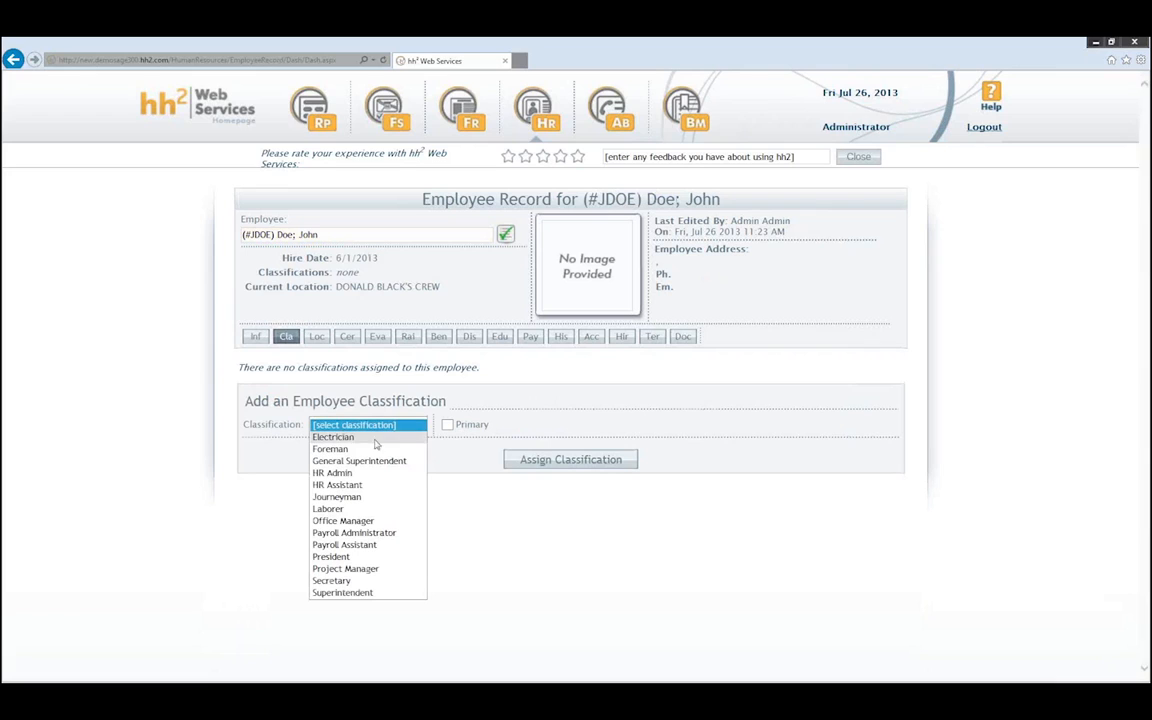
left_click(335, 509)
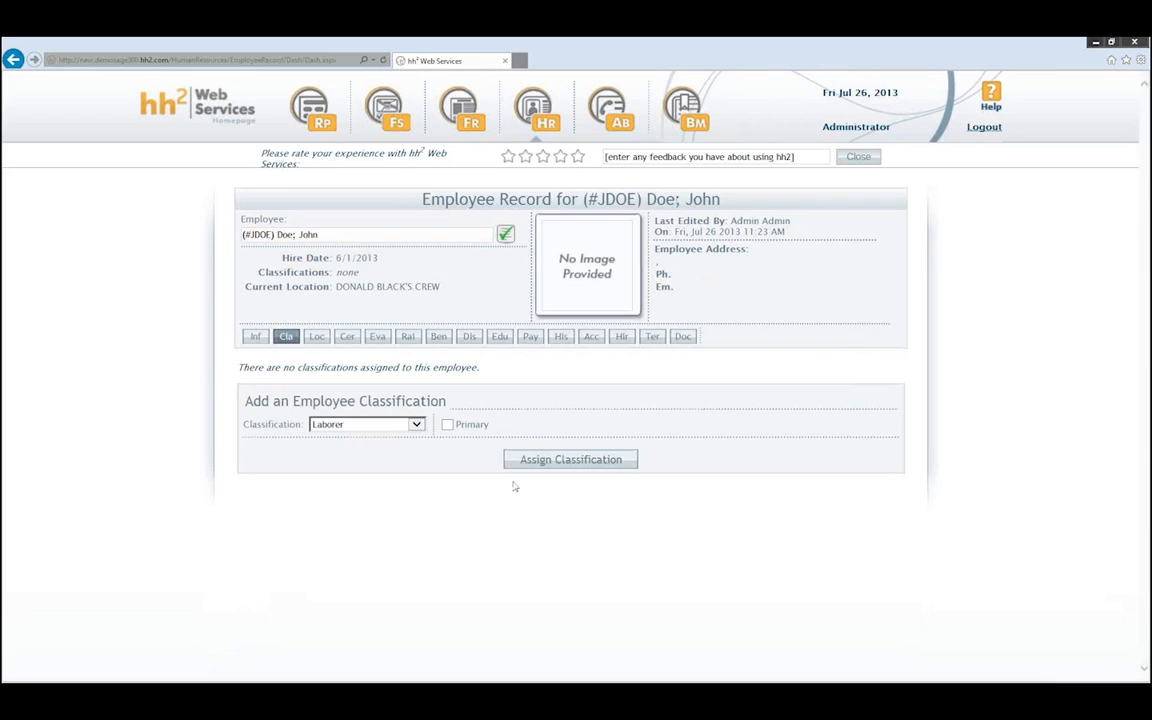
left_click(447, 424)
left_click(535, 459)
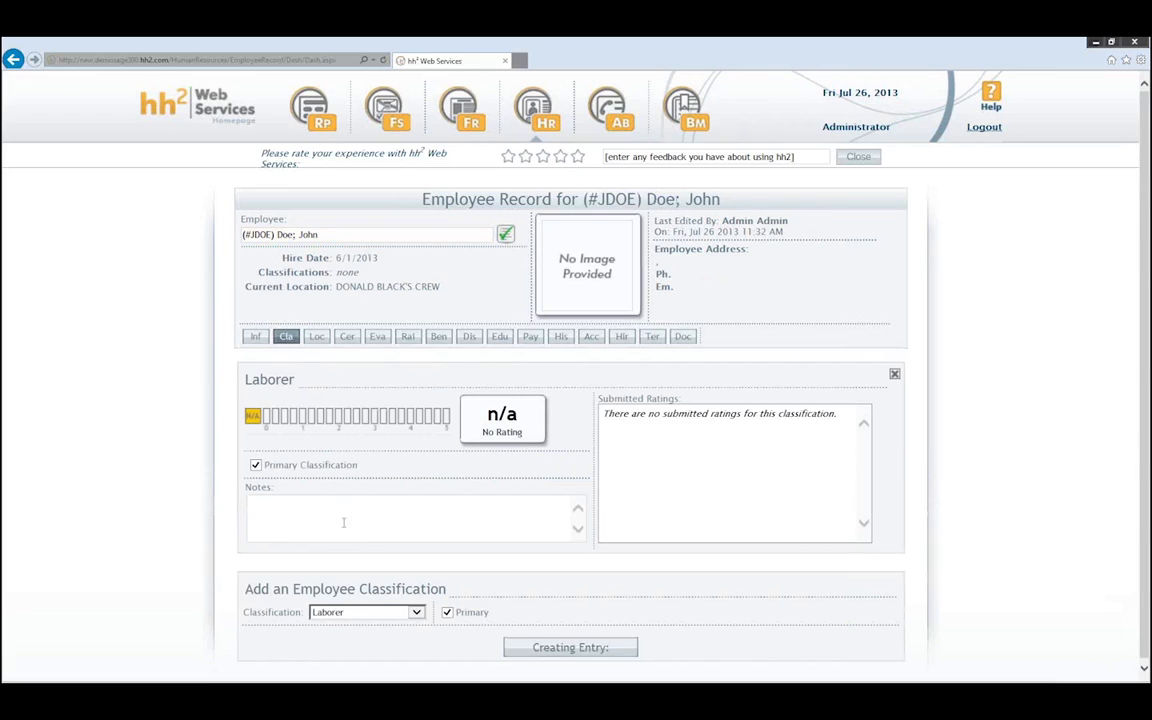
left_click(984, 127)
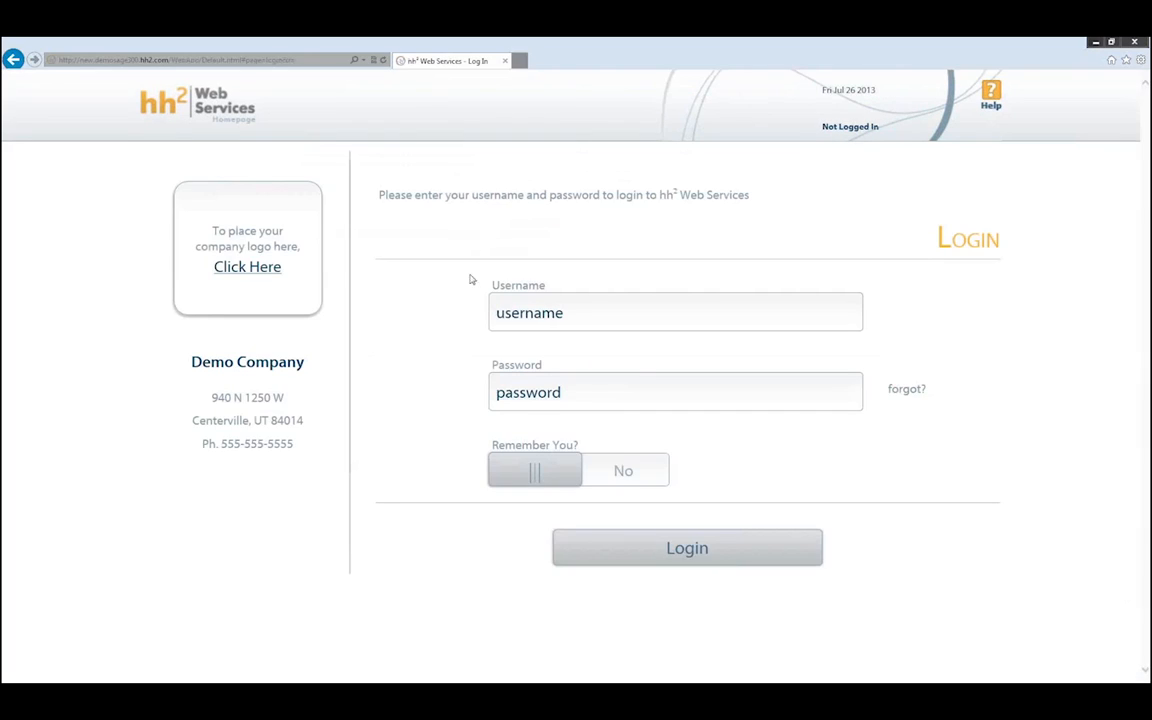
- Log back in with the crew user's username and password
left_click(525, 308)
key("Tab")
type("password")
key("Return")
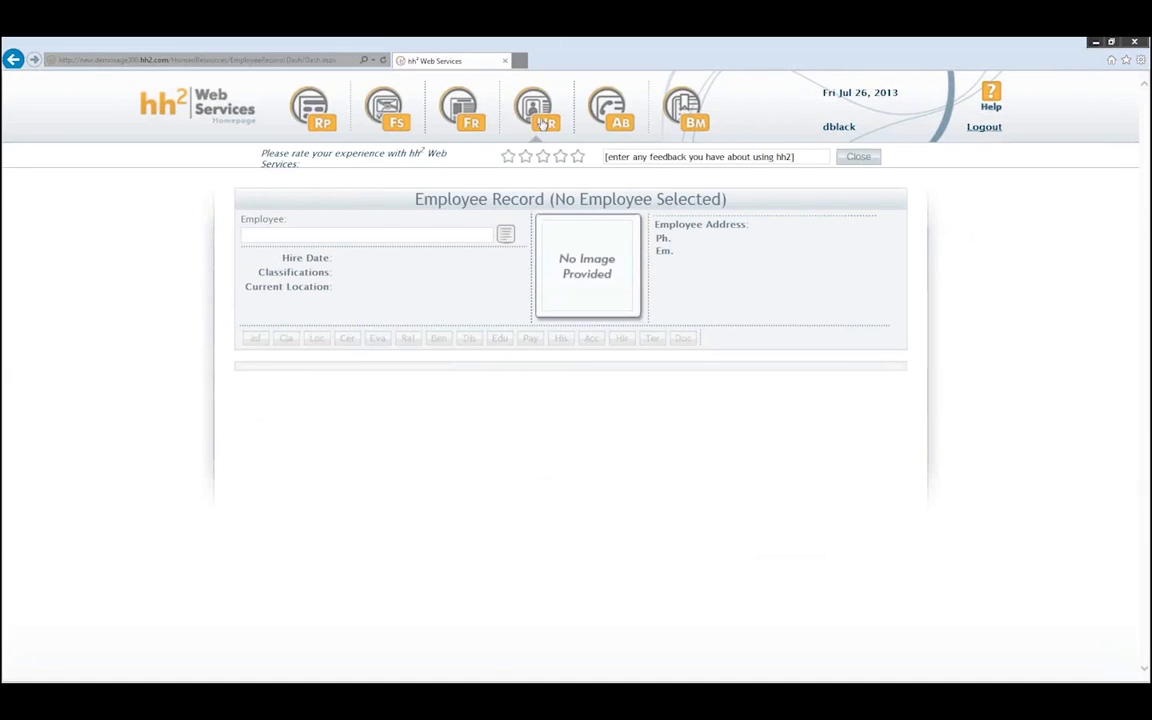
- Load the first crew employee on the HR Crew Dashboard
left_click(543, 122)
left_click(480, 252)
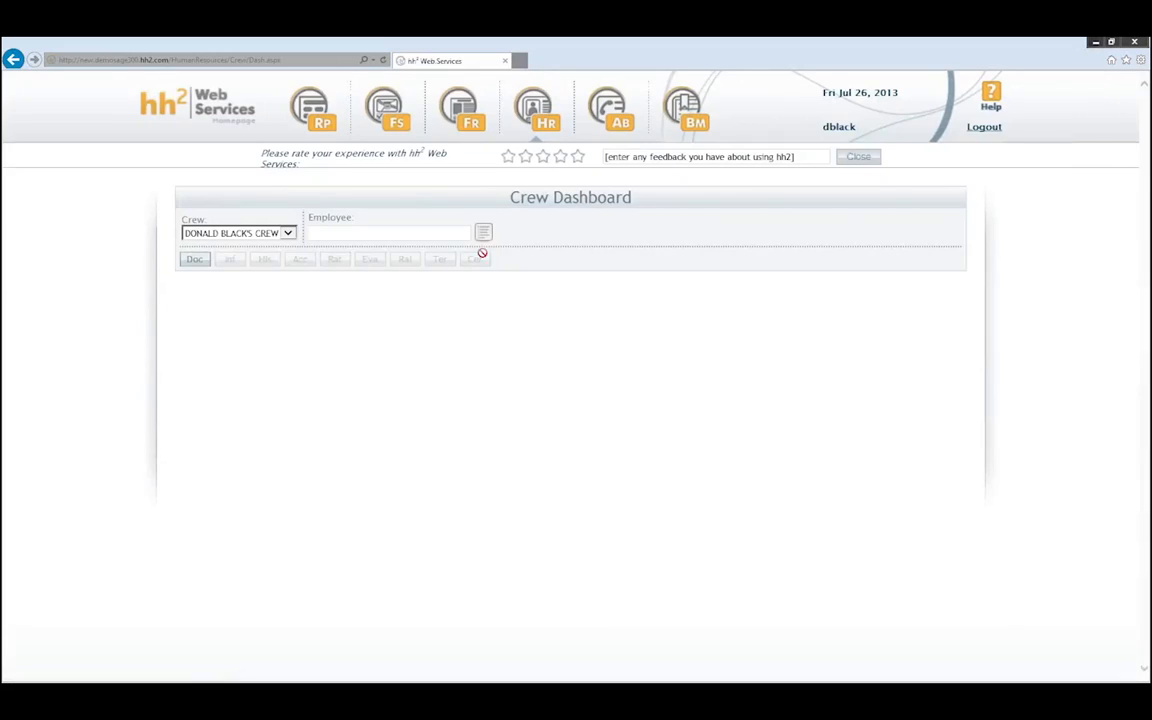
left_click(484, 232)
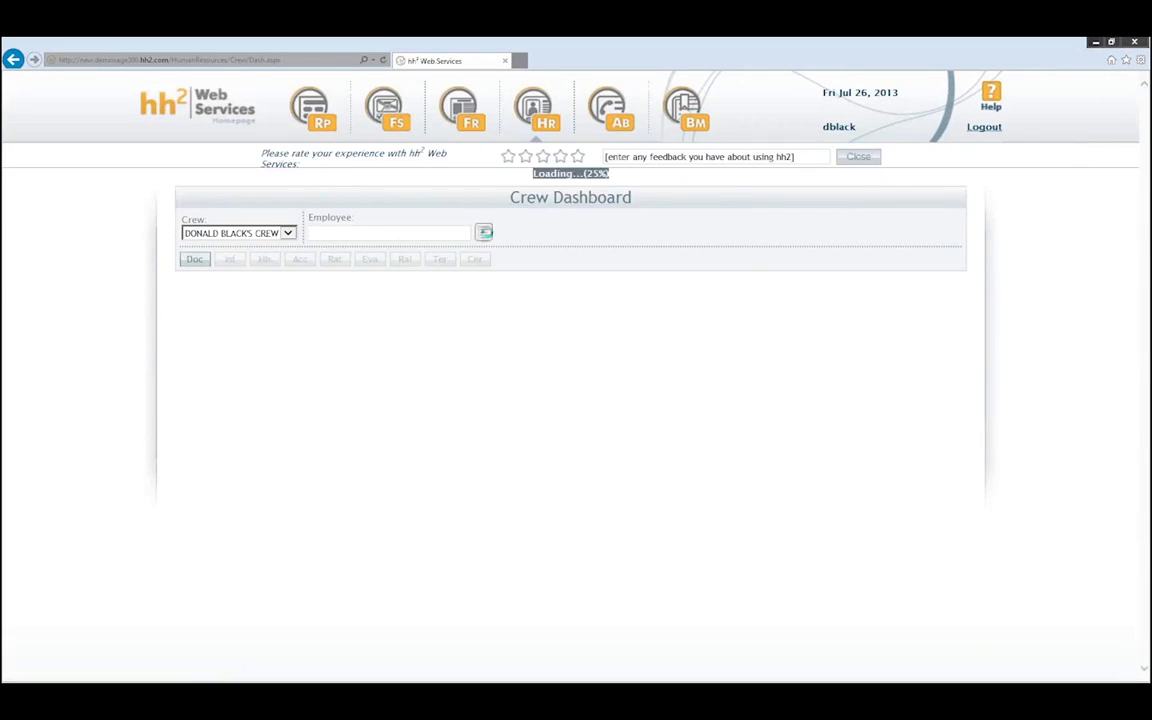
double_click(440, 235)
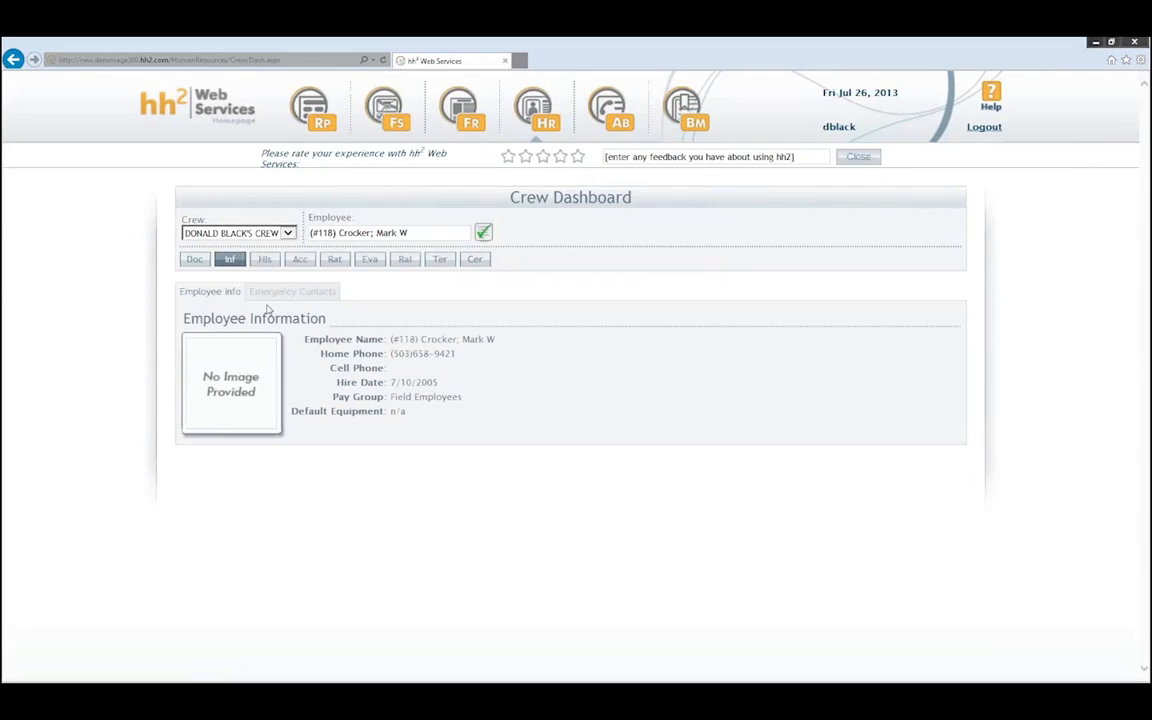
- Show the employee's Classification Ratings, where Electrician is still n/a and unrated
left_click(334, 259)
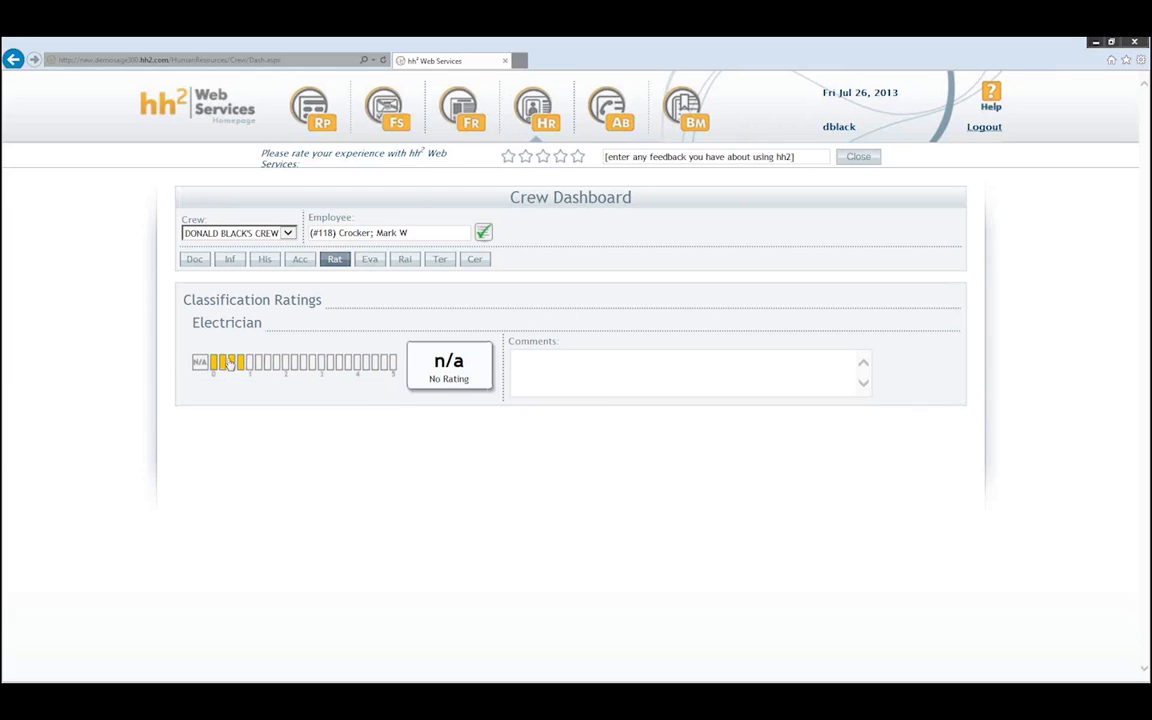
- Rate the Electrician classification 4.25 (Excellent) with the comment 'He is a great employee.'
left_click(322, 368)
left_click(573, 373)
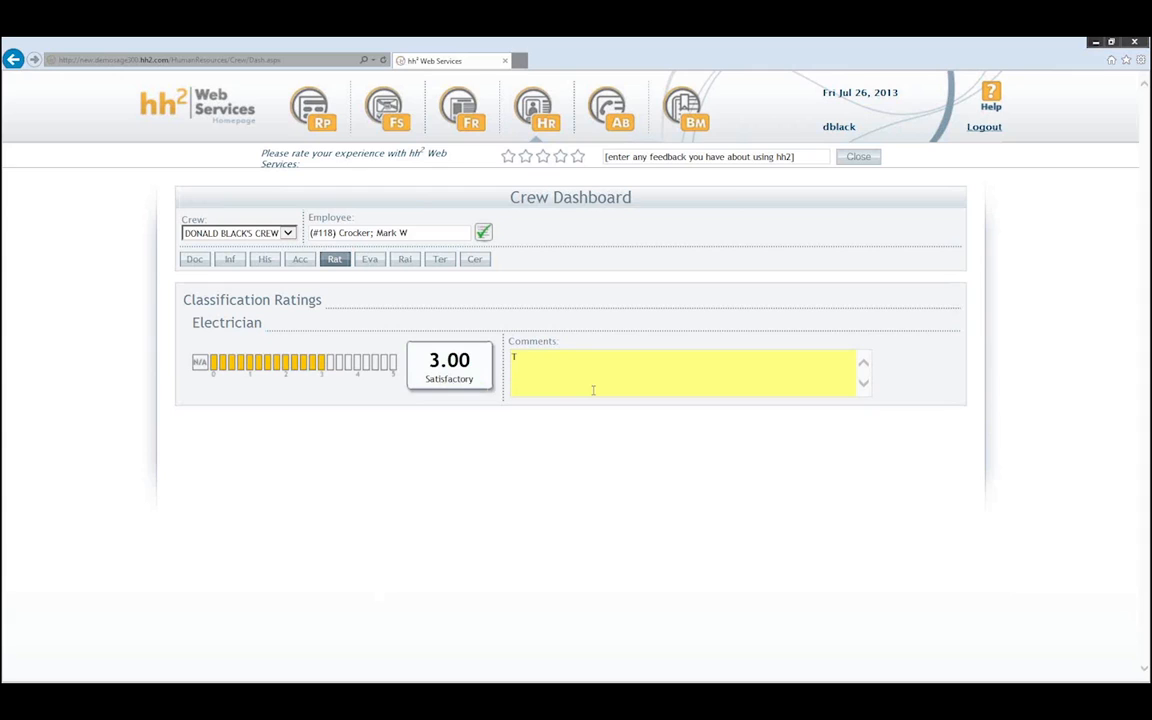
type("T")
left_click(371, 366)
left_click(547, 371)
type("hi")
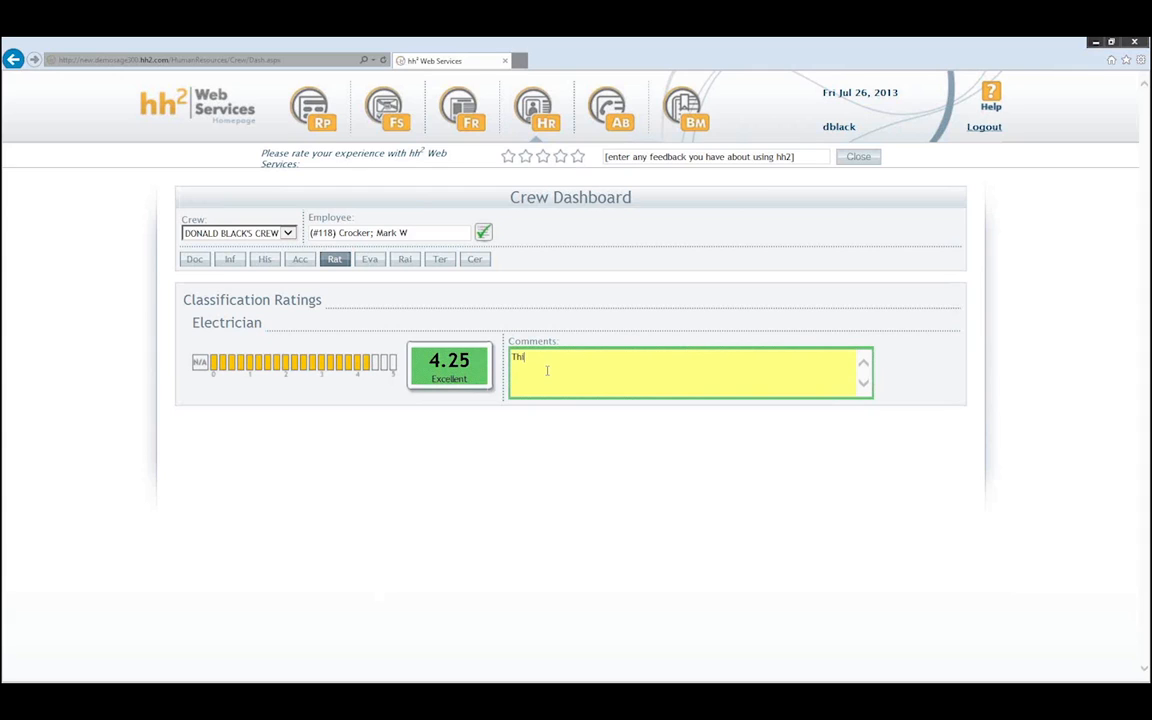
type("s is a great")
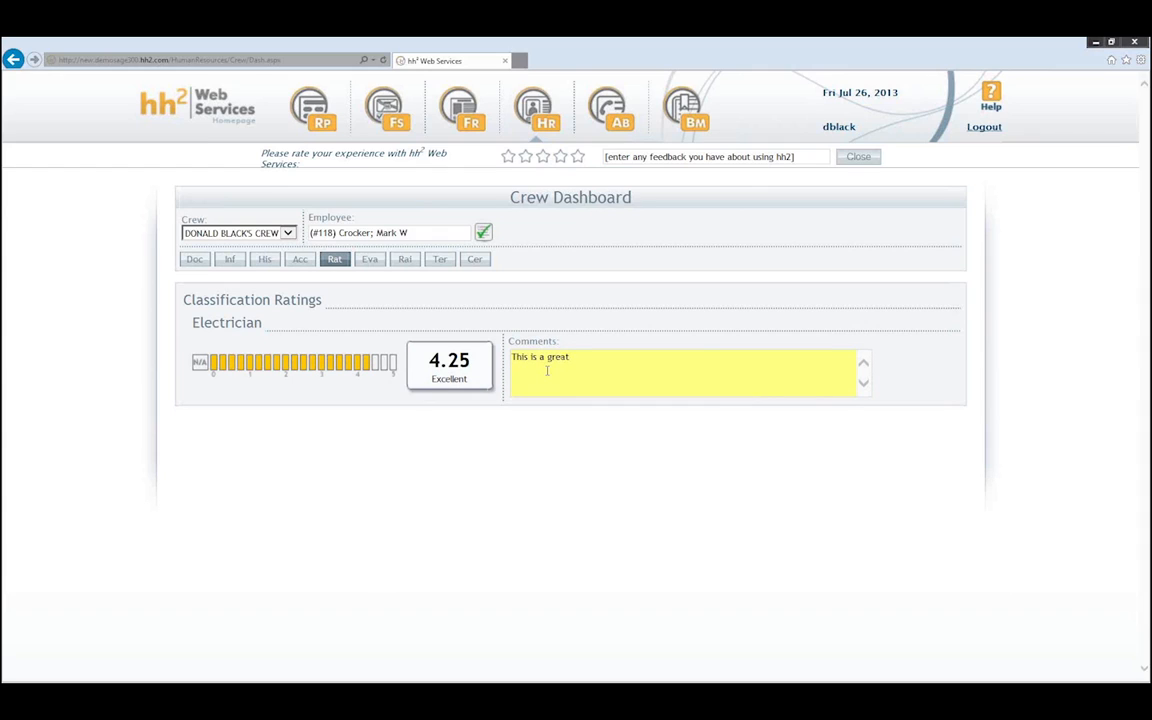
key("BackSpace")
key("BackSpace")
key("BackSpace")
key("BackSpace")
key("BackSpace")
key("BackSpace")
key("BackSpace")
key("BackSpace")
key("BackSpace")
key("BackSpace")
key("BackSpace")
key("BackSpace")
key("BackSpace")
key("BackSpace")
type("He is a great employe")
key("BackSpace")
key("BackSpace")
type("ee")
left_click(553, 316)
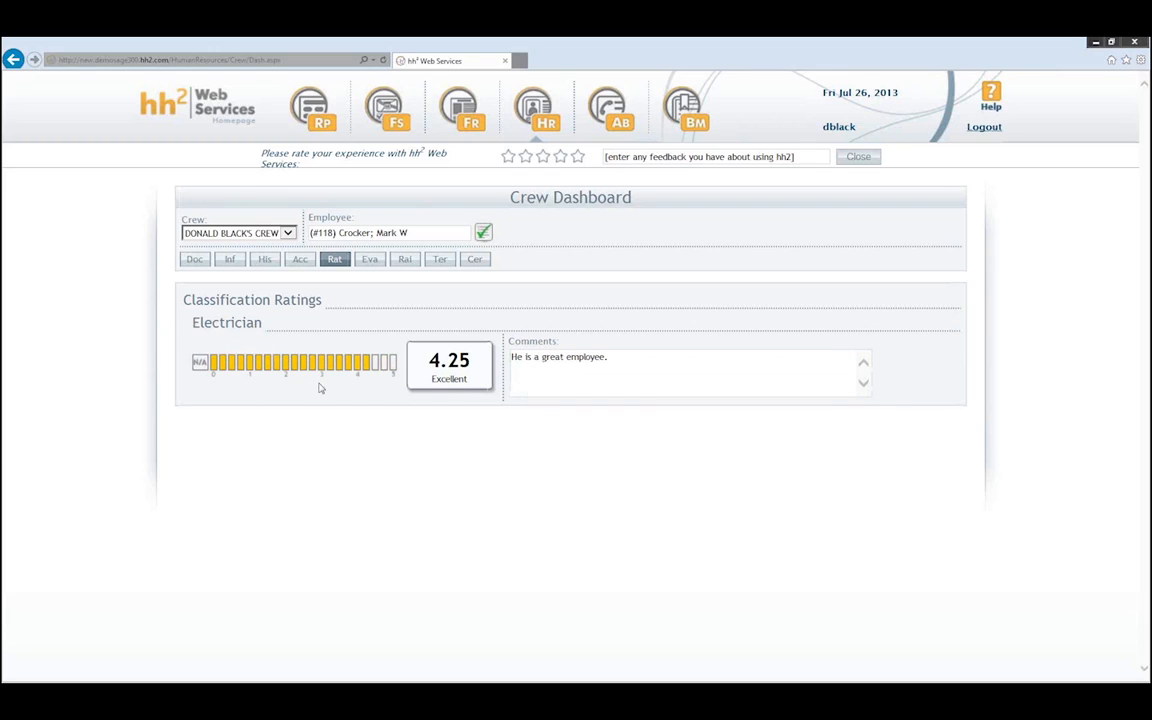
- Check the Employee Evaluation page and ratings again, then bring up the Employee Raise Request form
left_click(372, 260)
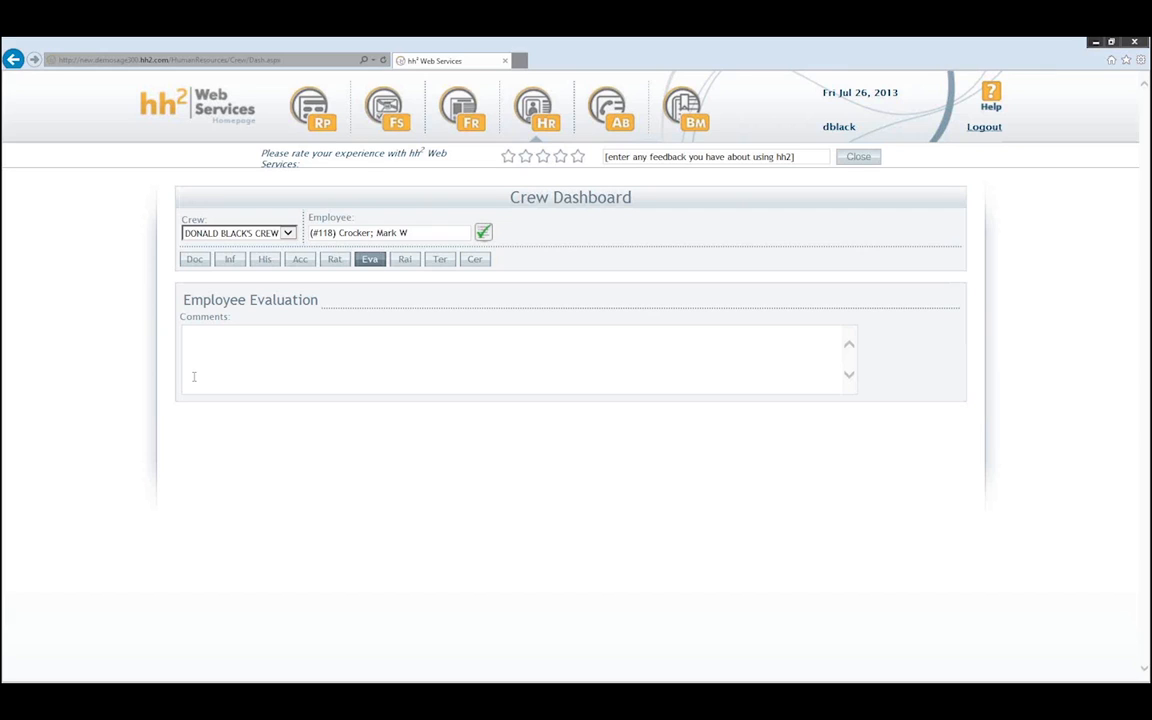
left_click(335, 261)
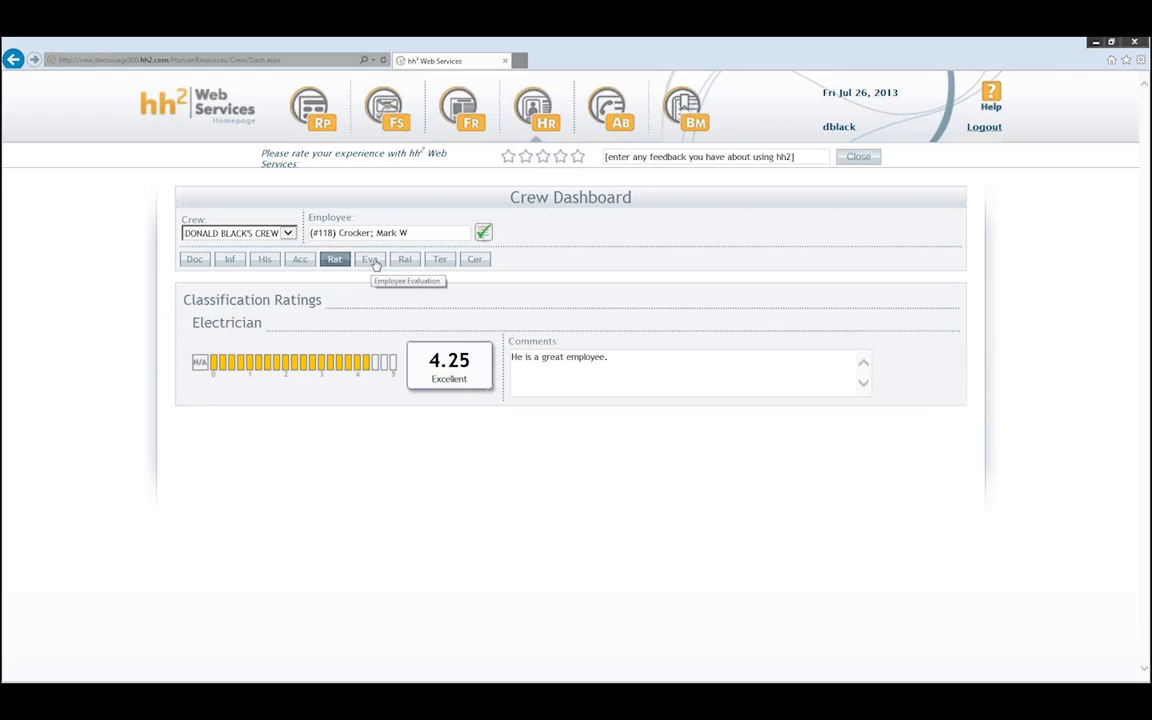
left_click(372, 260)
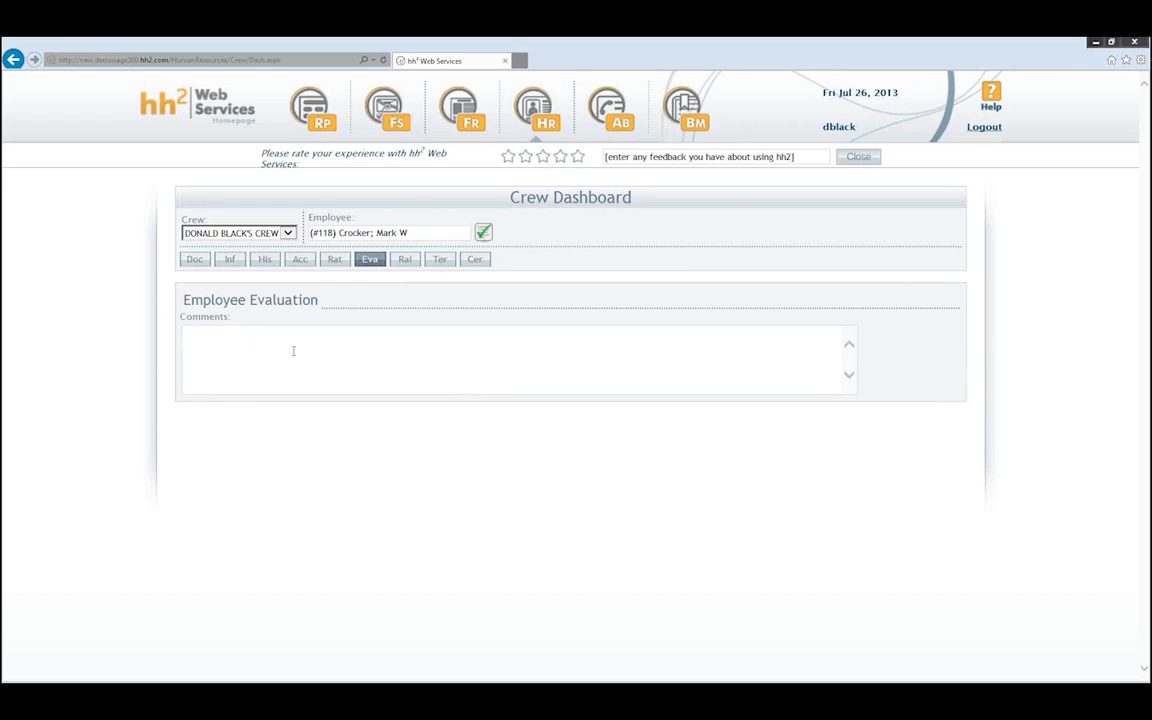
left_click(204, 337)
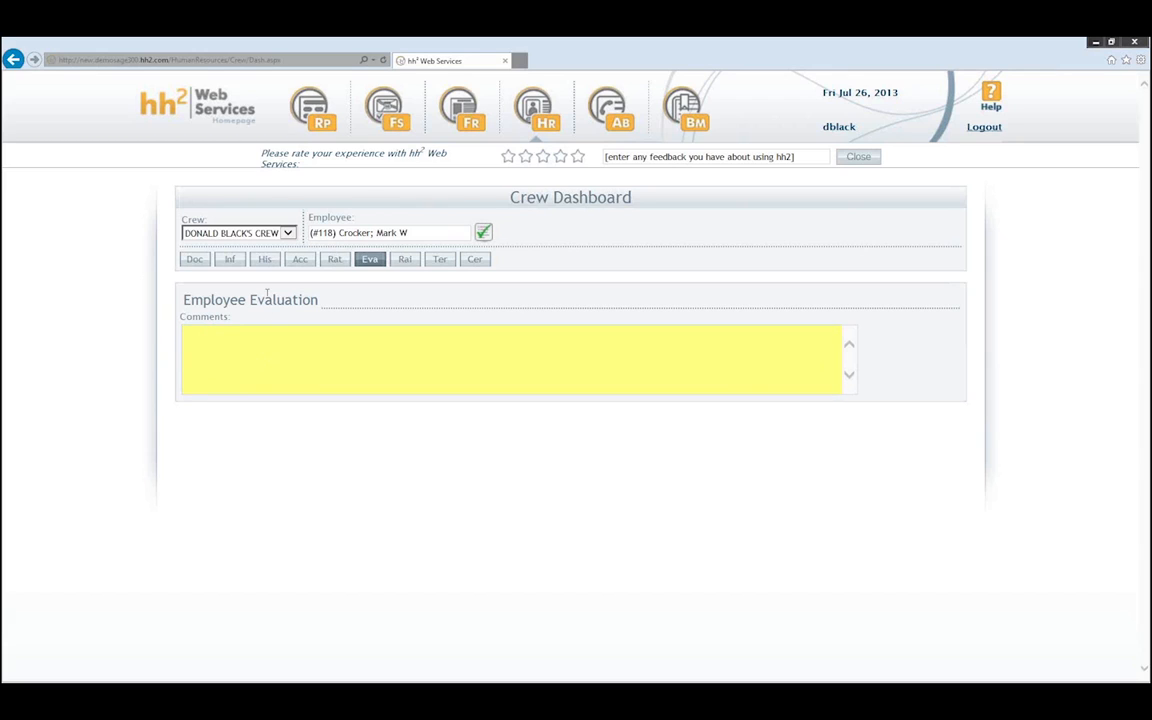
left_click(331, 260)
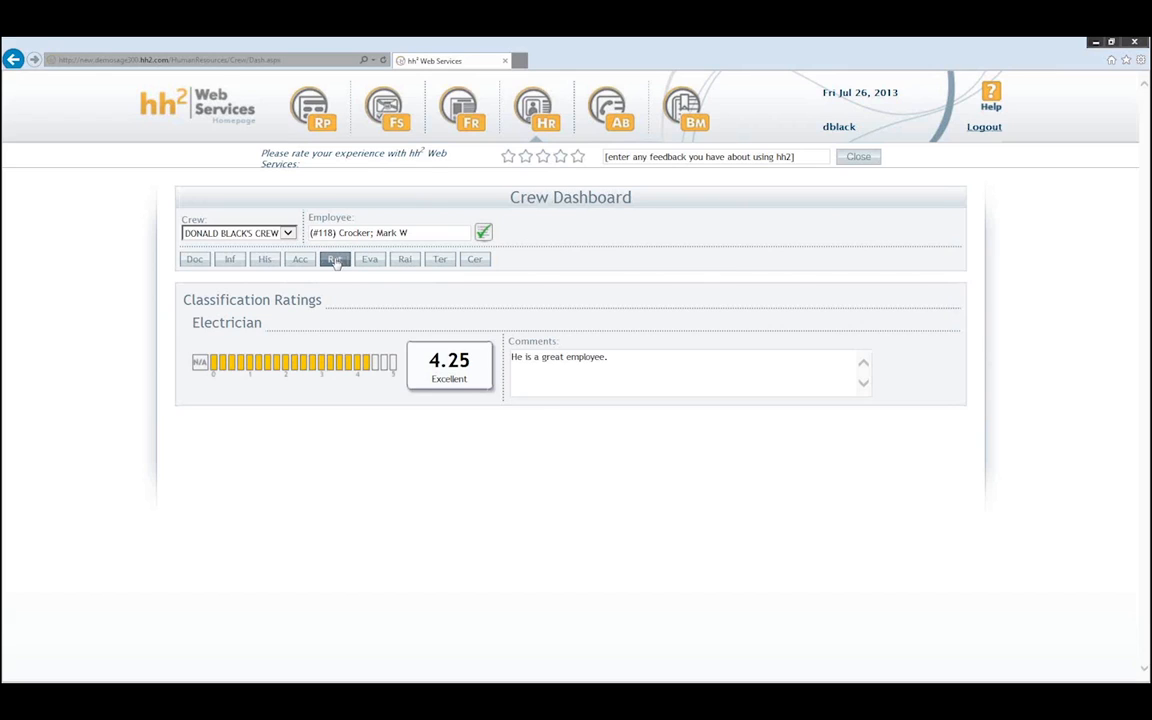
left_click(407, 262)
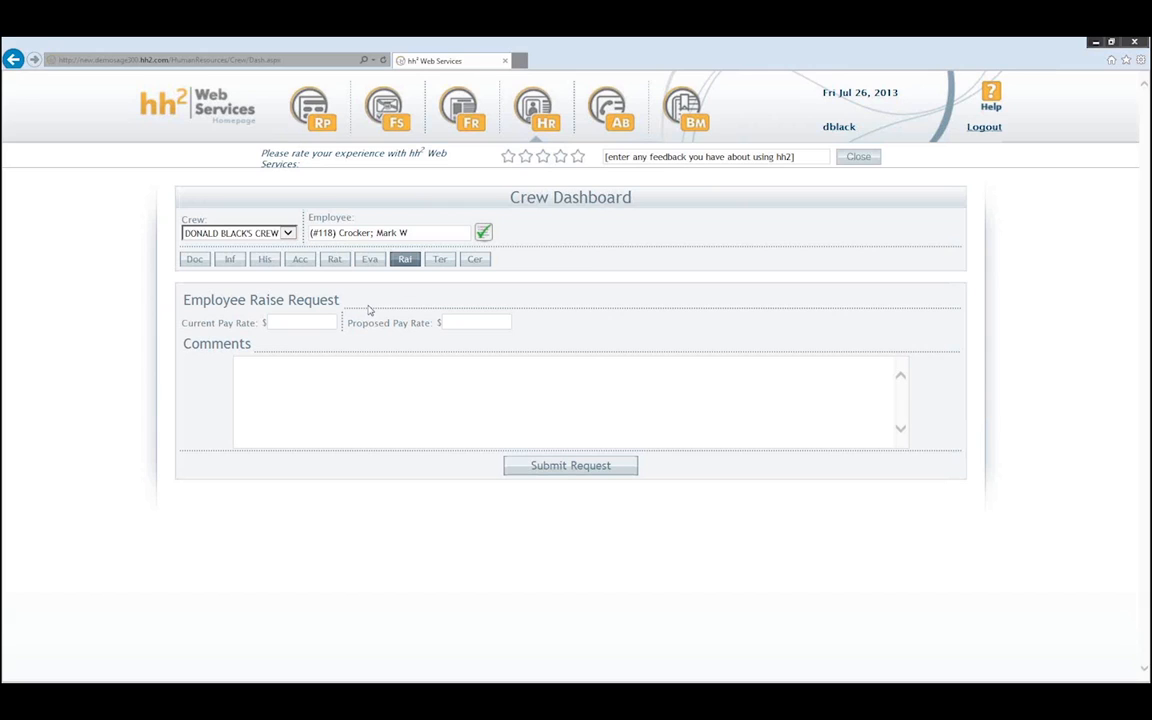
- Enter current pay 18.00, proposed pay 20.00, and a comment asking to bump up a great worker's hourly rate
left_click(302, 322)
left_click(468, 320)
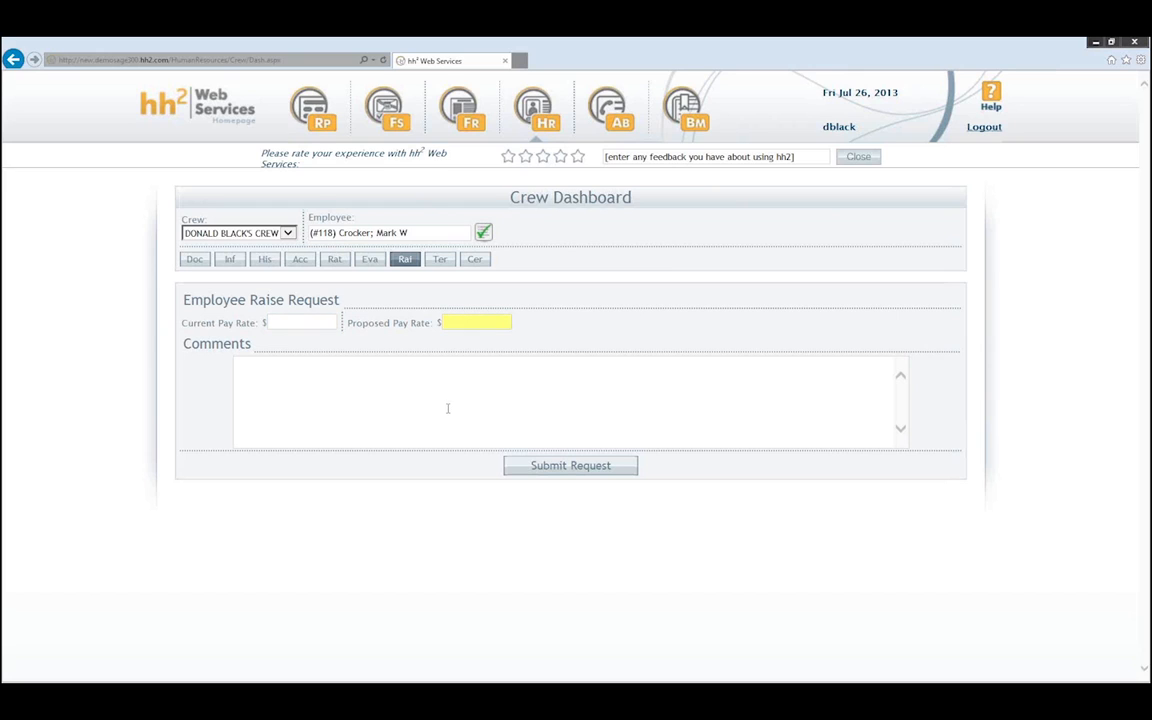
left_click(393, 373)
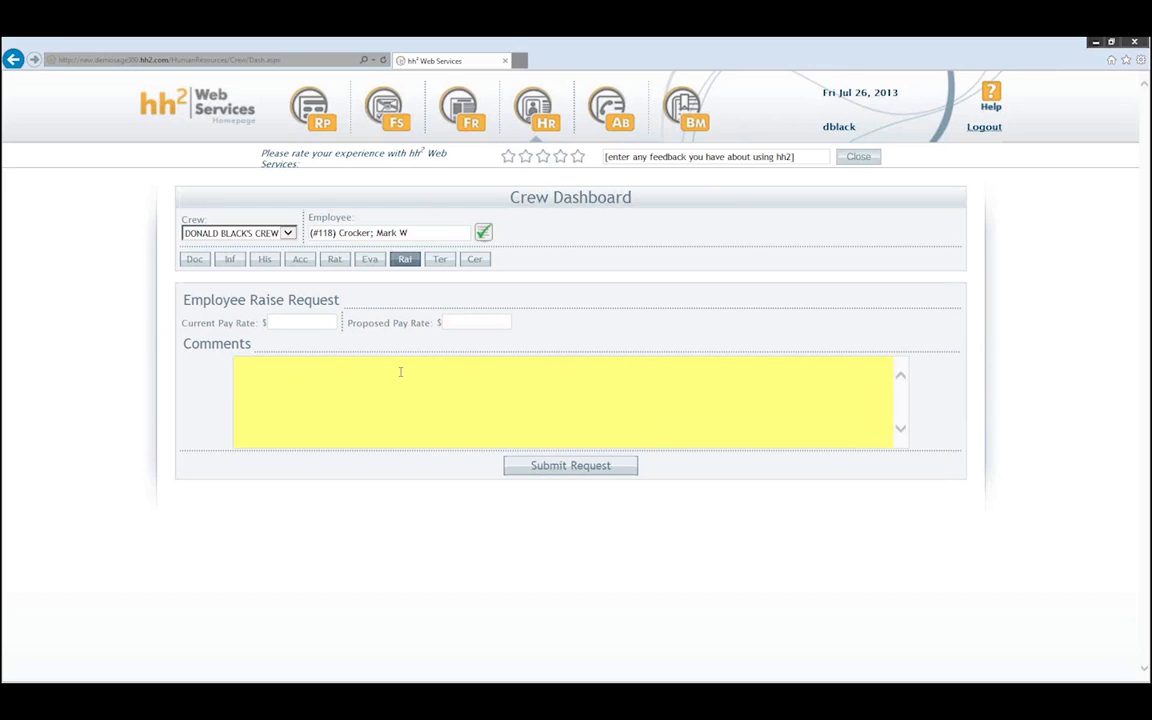
left_click(300, 321)
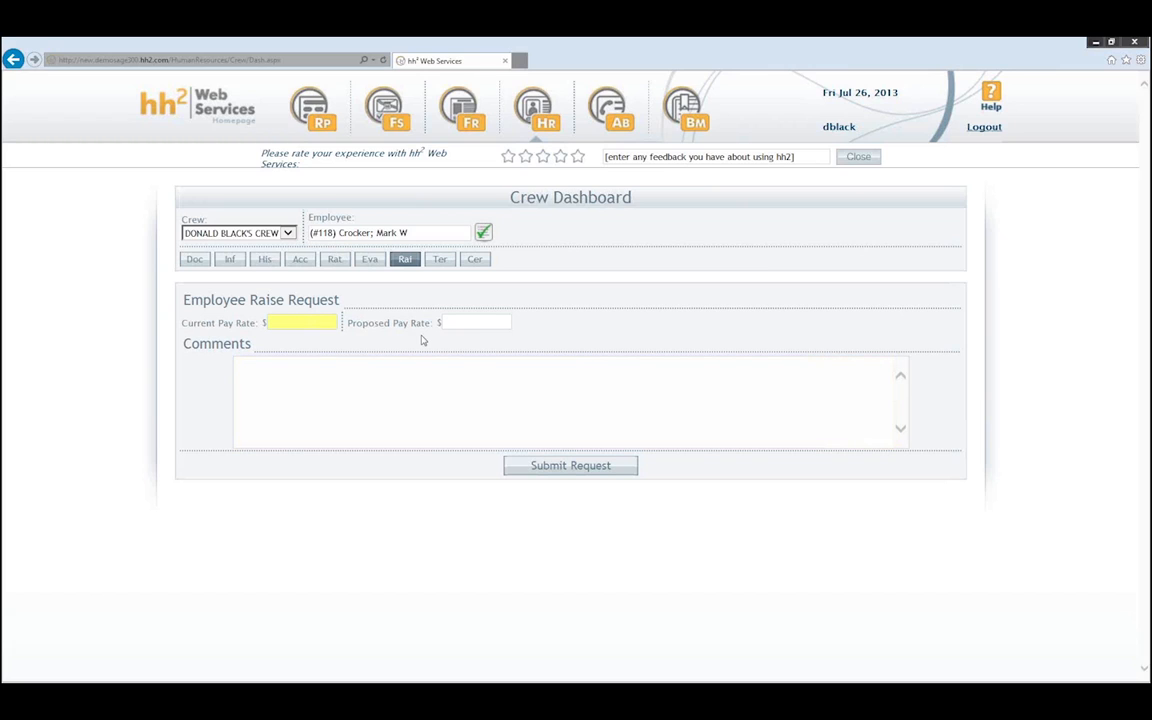
type("18.00")
left_click(467, 322)
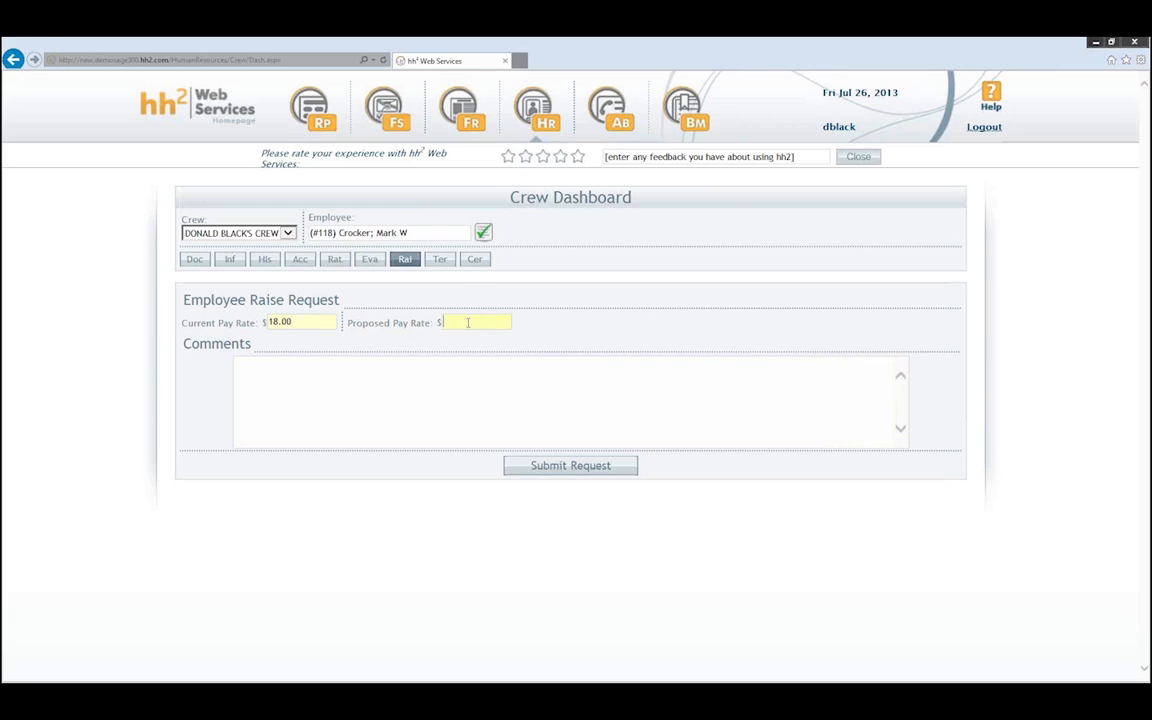
type("20.00")
left_click(431, 370)
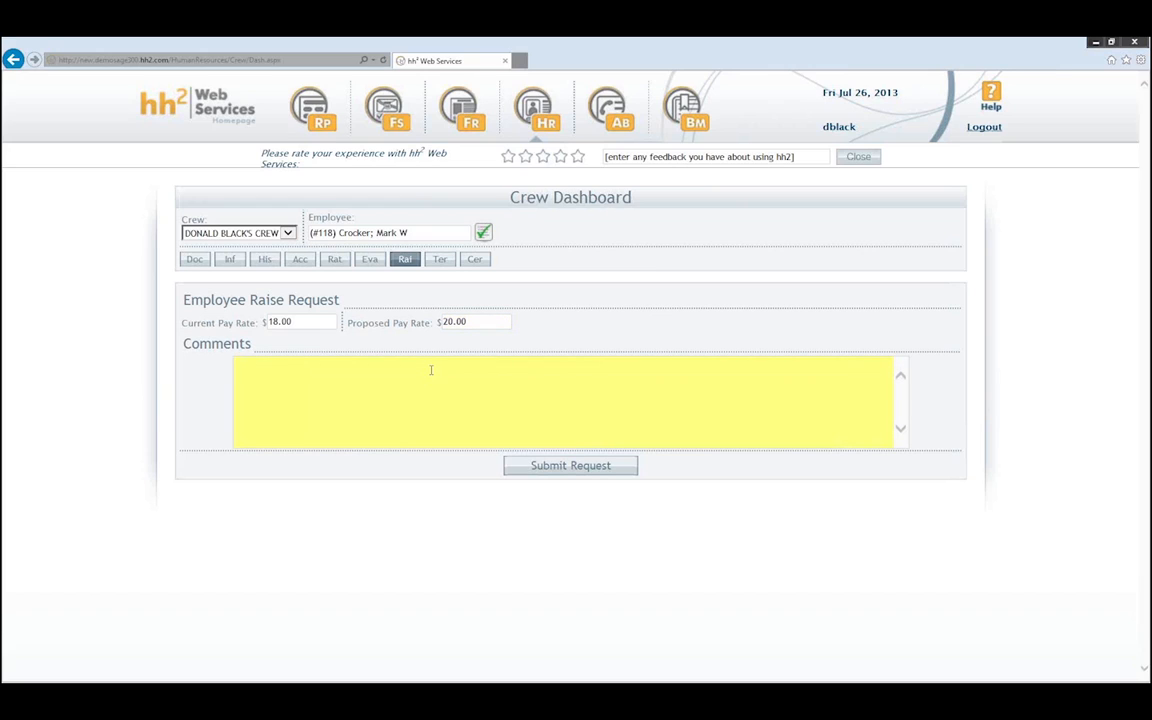
type("Spoke with employee.  Would n")
type("e nice to bump up hour")
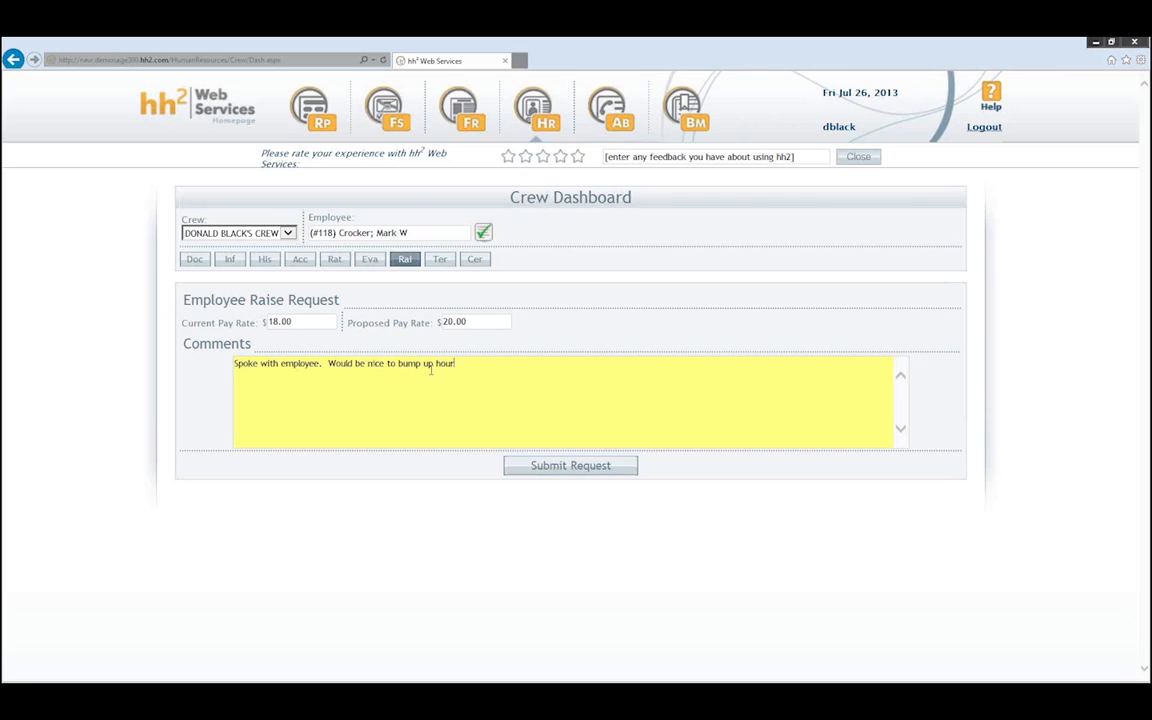
type("ly rate.  Great worker.  If possible.")
- Submit the raise request, then bring up the Employee Termination Request form
left_click(585, 465)
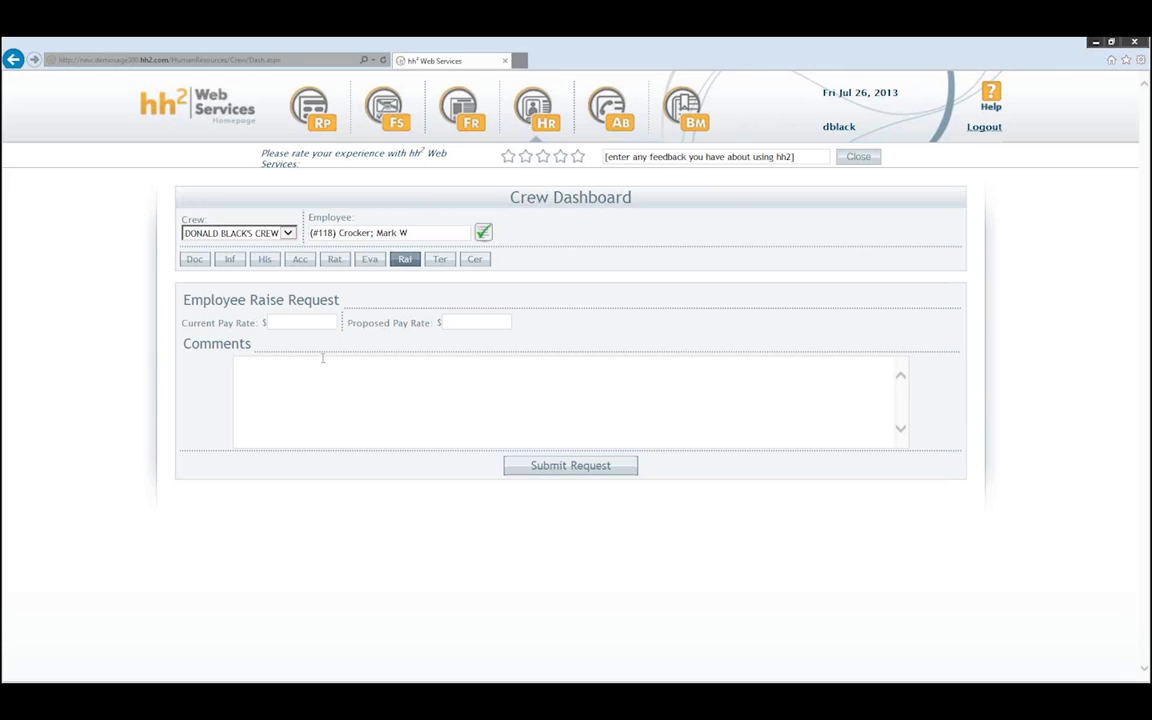
left_click(440, 259)
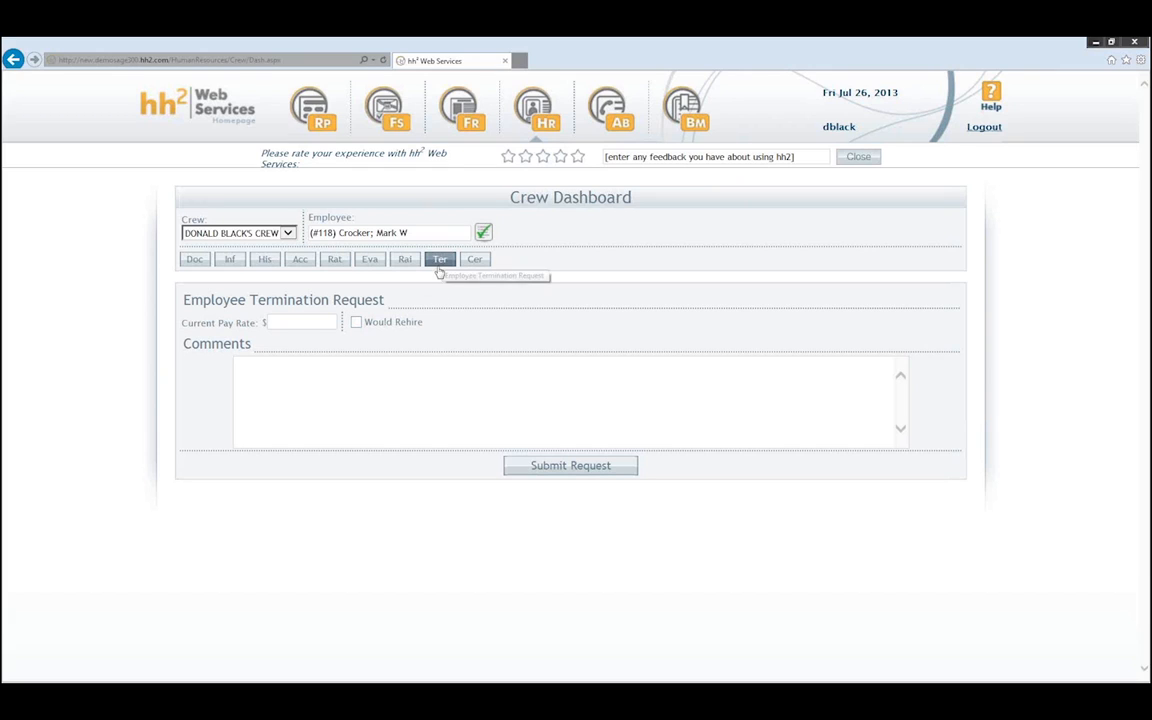
left_click(299, 321)
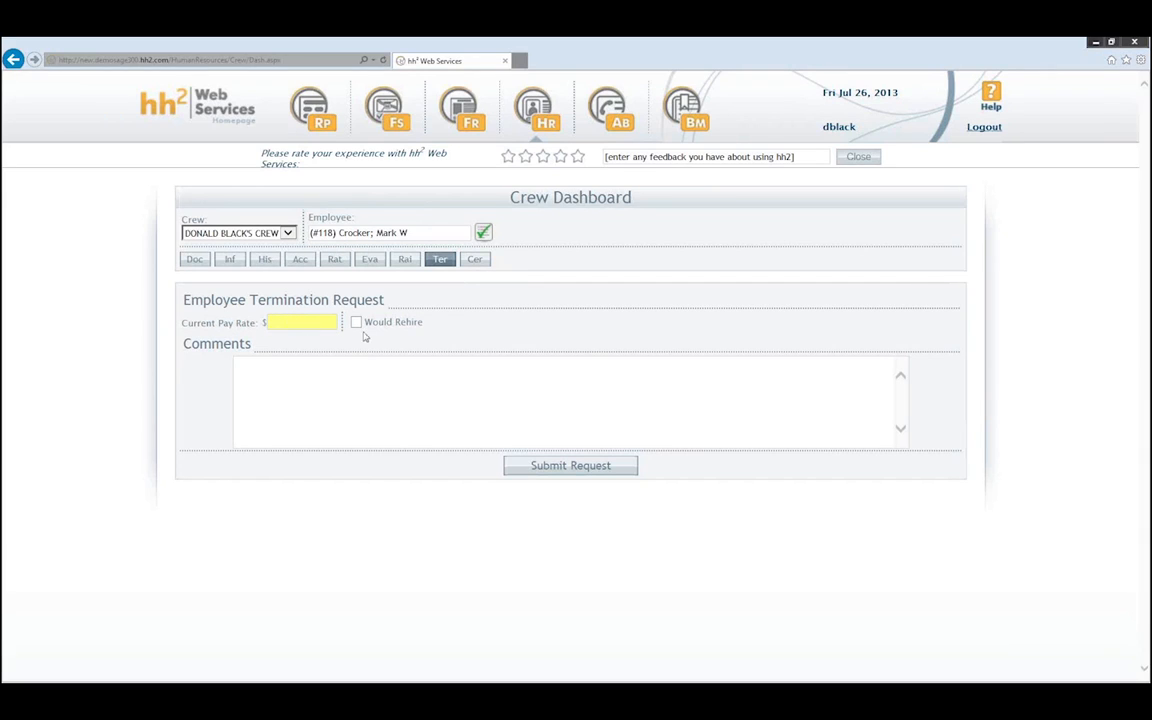
left_click(314, 378)
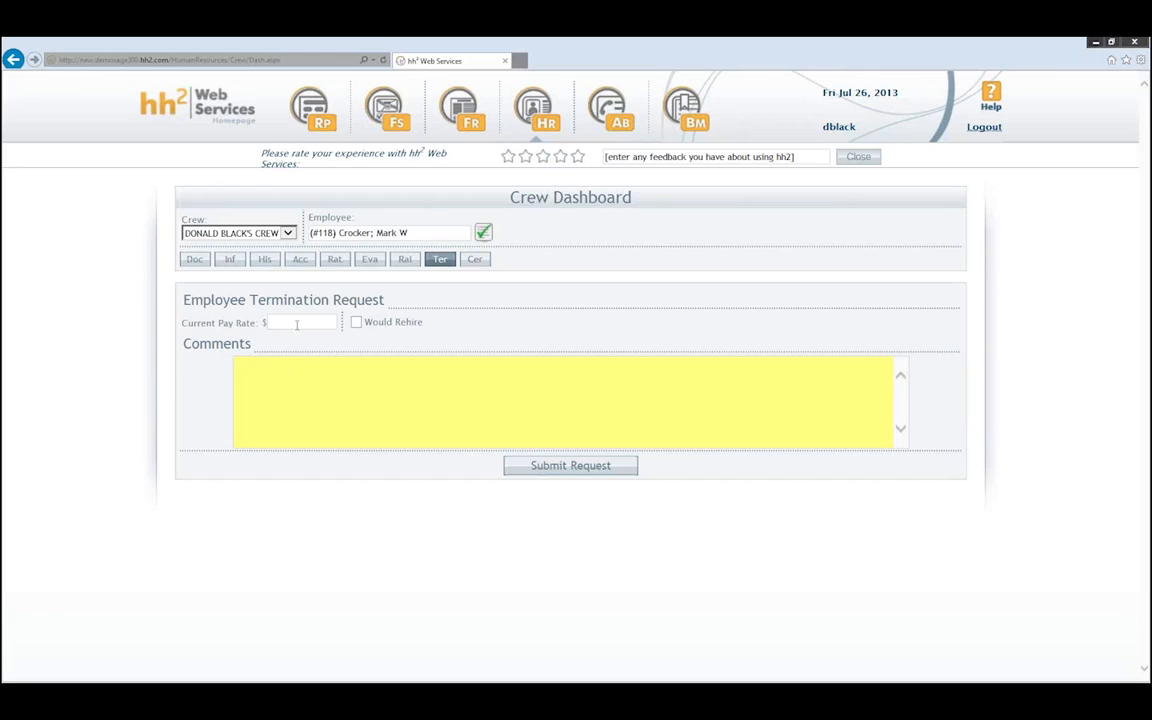
- View the certifications, then log out and sign back in as administrator
left_click(473, 260)
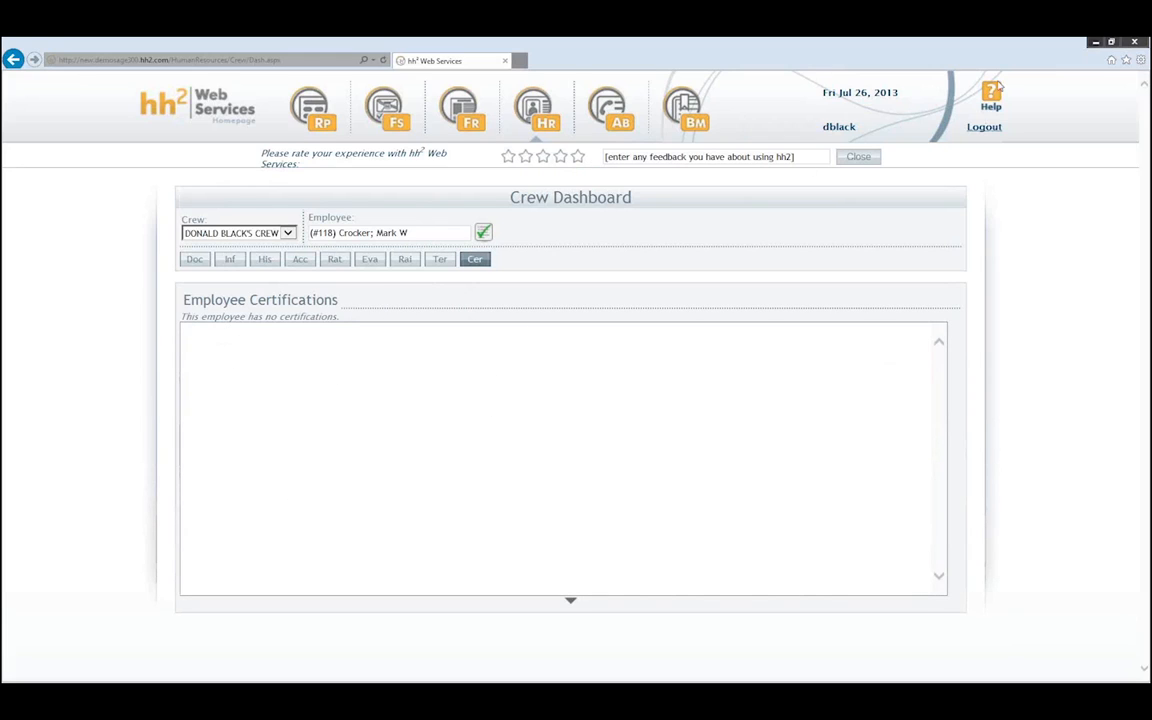
left_click(984, 126)
left_click(522, 307)
type("administrator")
key("Tab")
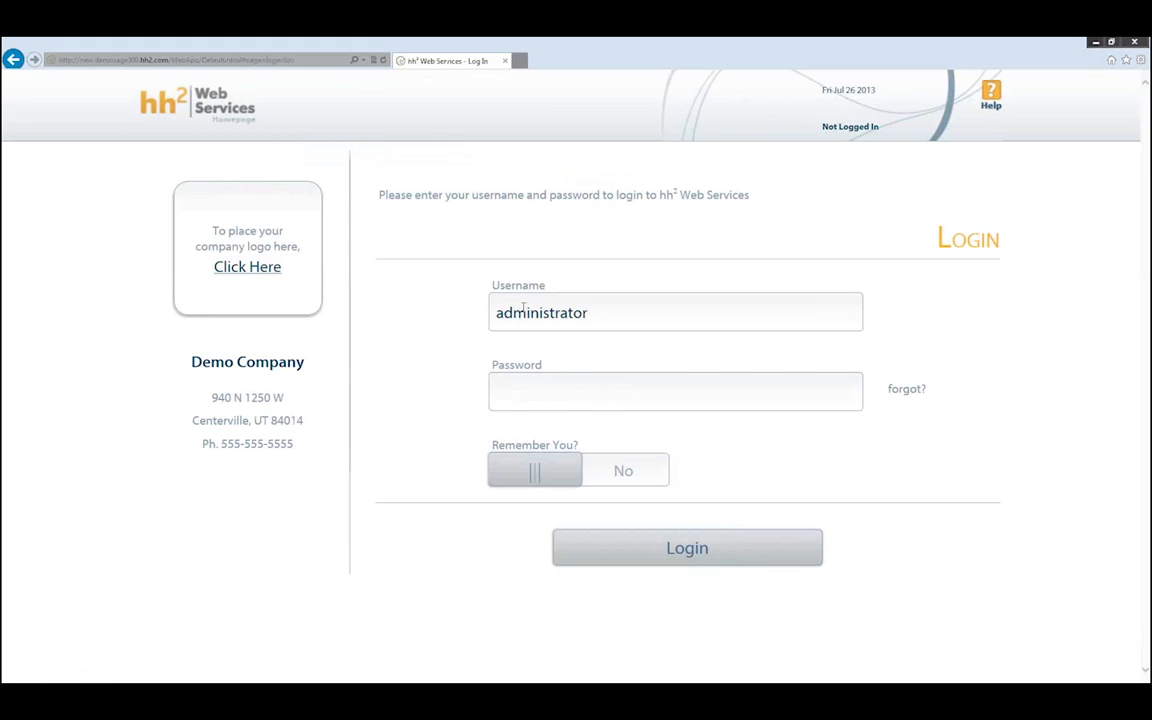
type("********")
key("Return")
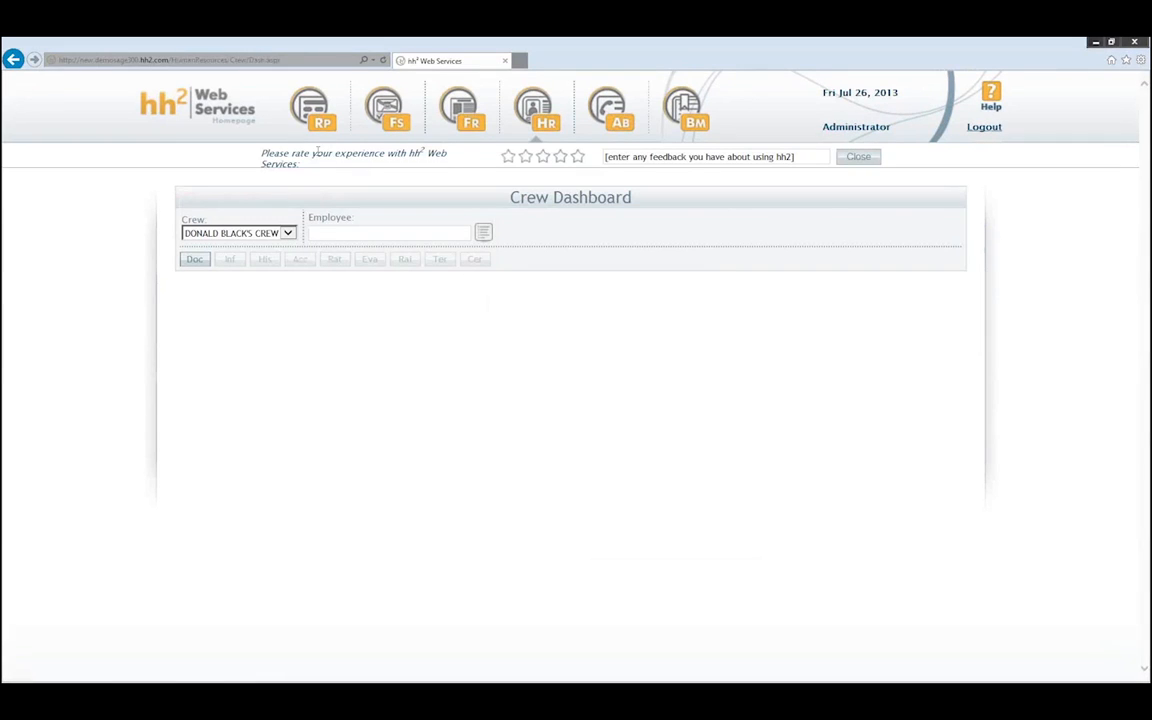
left_click(500, 100)
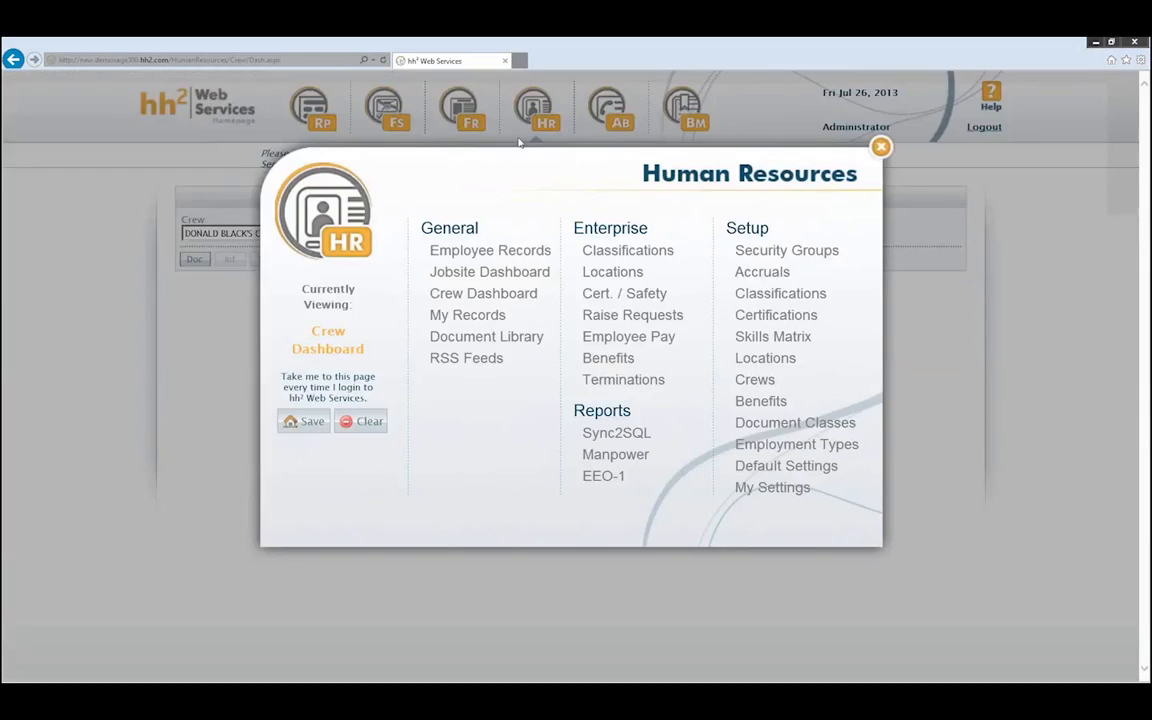
- Look up the employee by last name and open their certifications
left_click(478, 257)
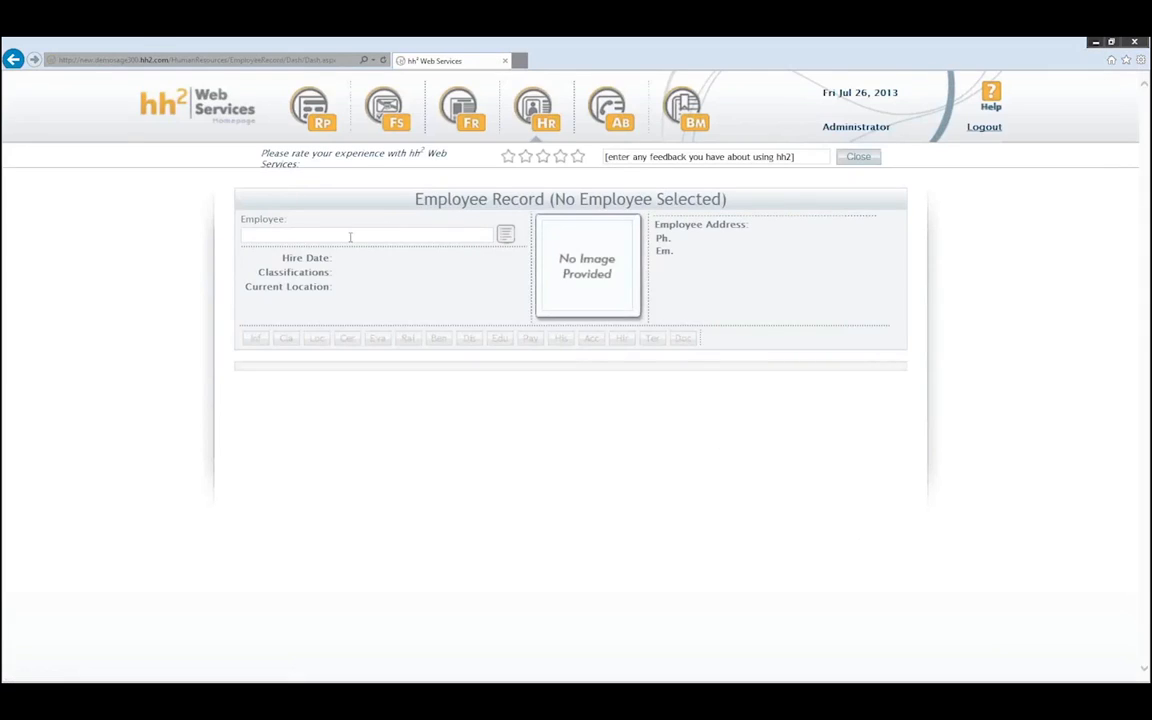
type("crocker")
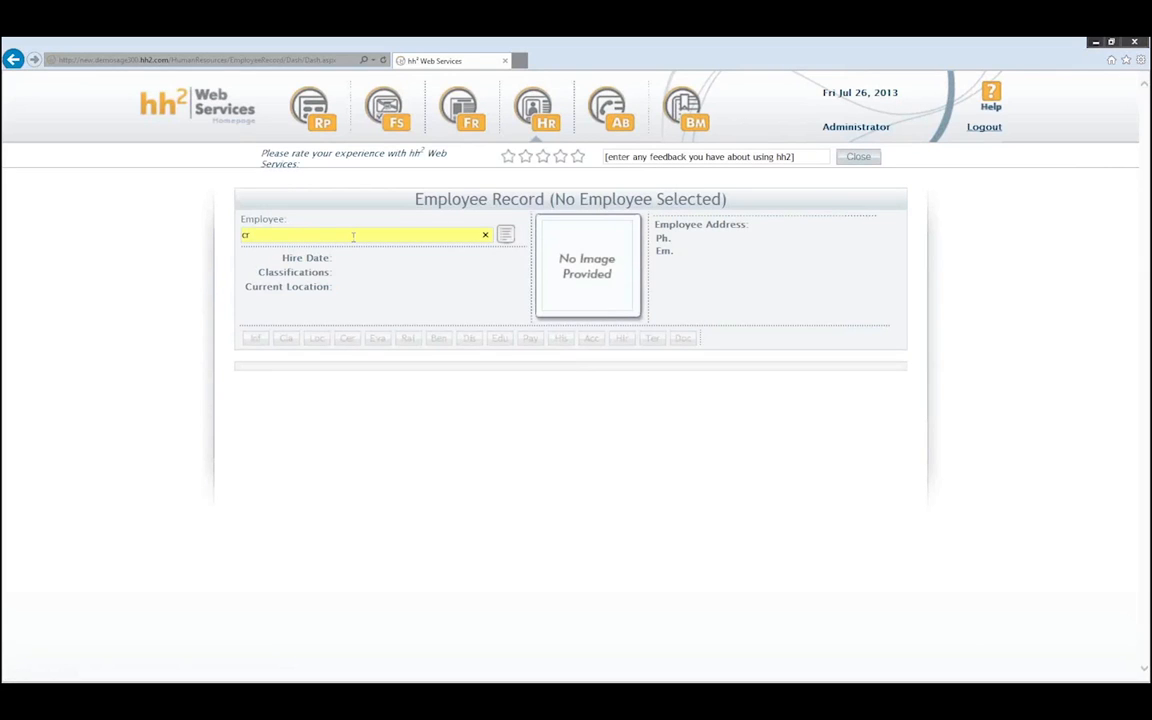
key("Return")
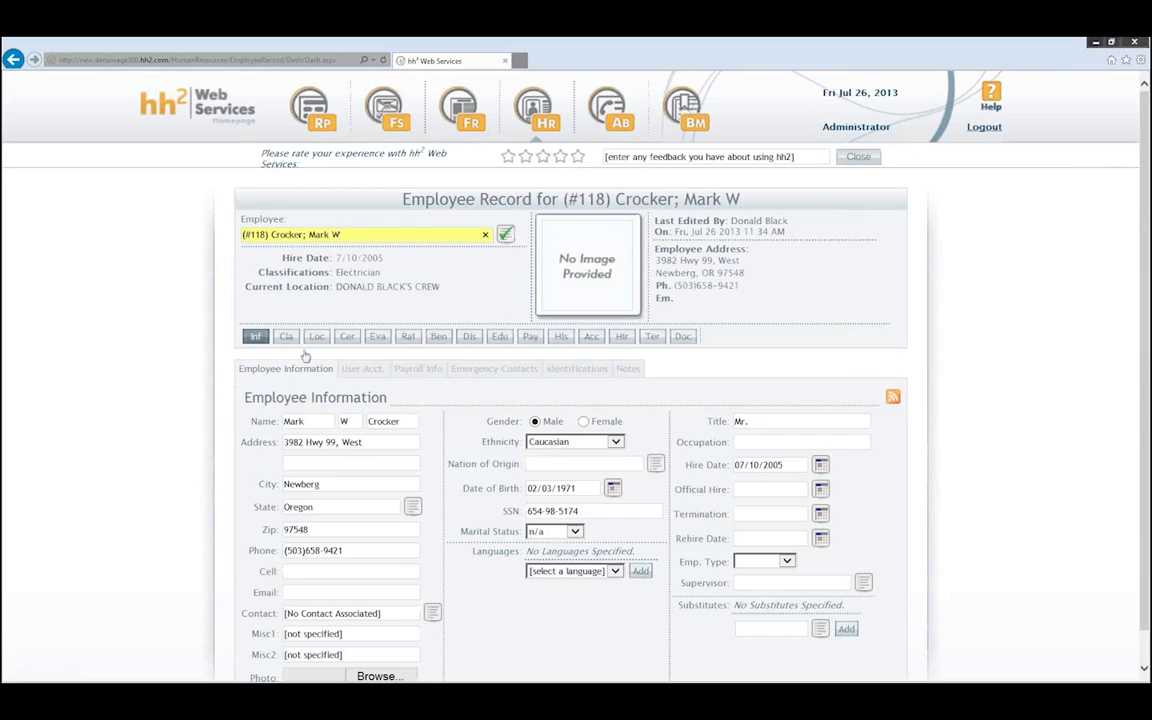
left_click(348, 337)
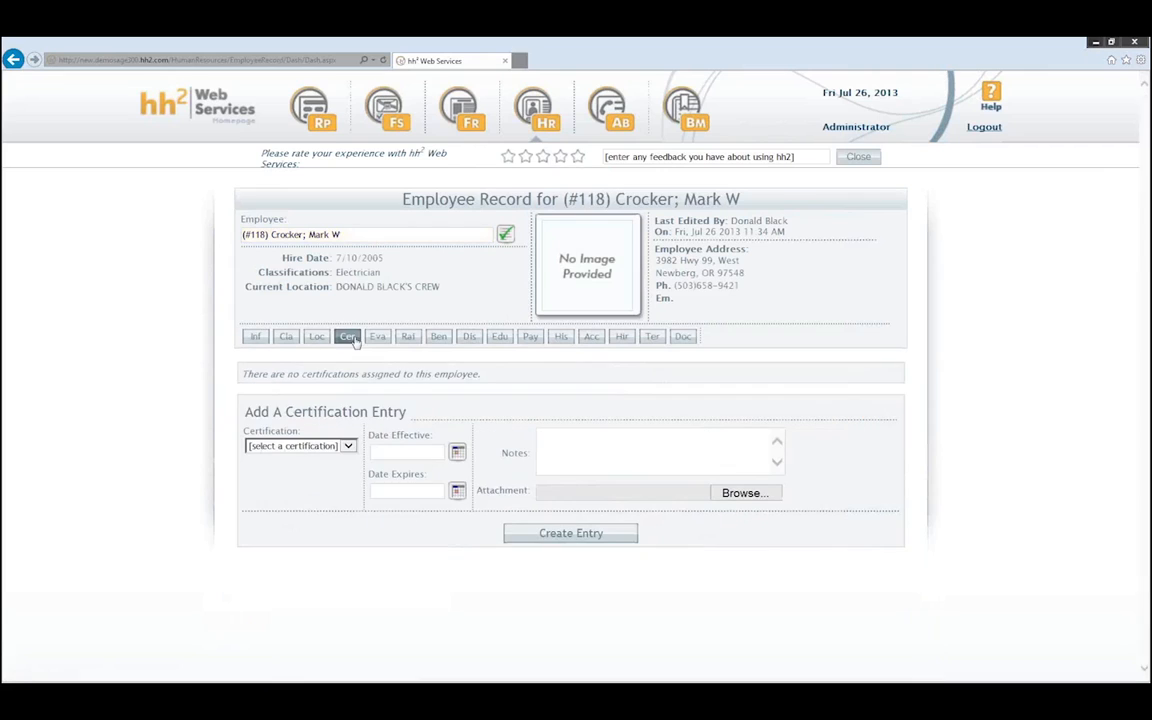
- Add a CDL certification effective 7/26/2013, expiring 7/25/2014, with note 'Has license.'
left_click(350, 447)
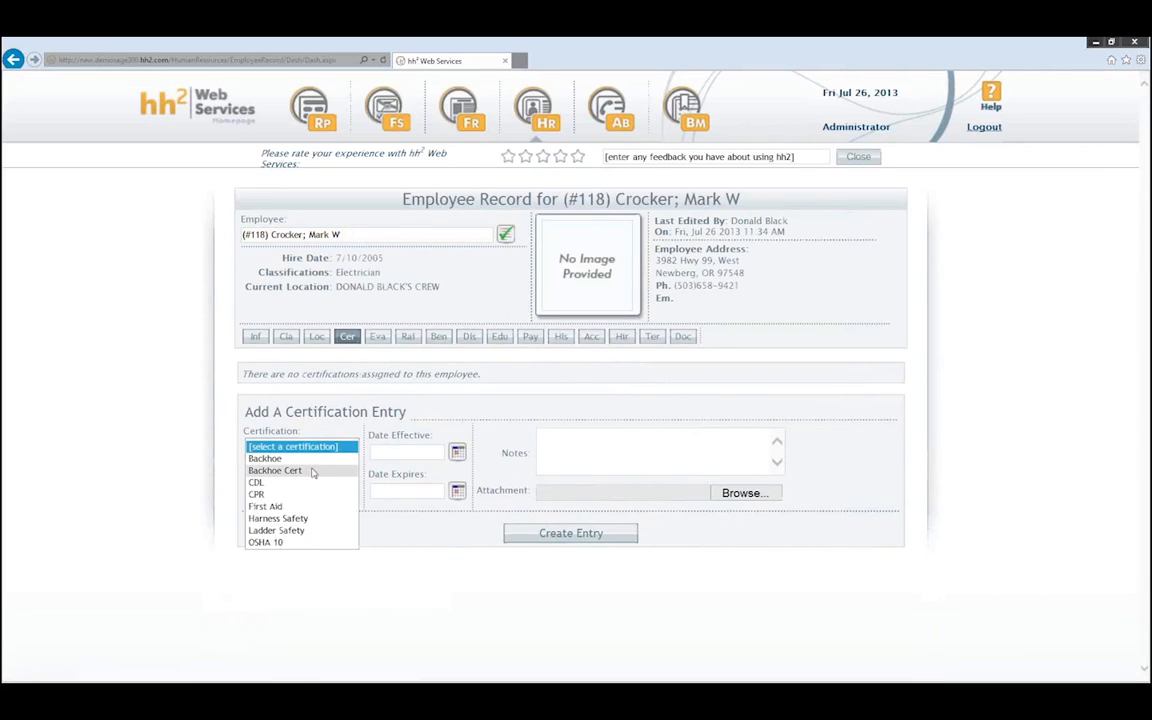
left_click(258, 482)
left_click(457, 452)
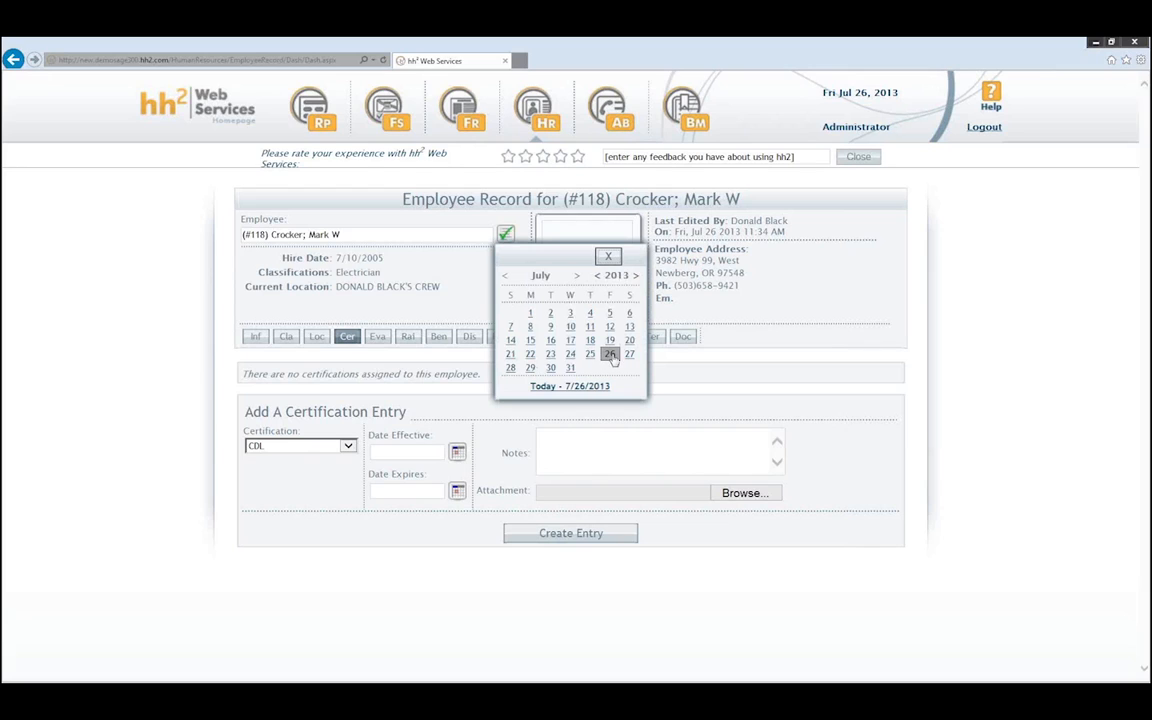
left_click(610, 355)
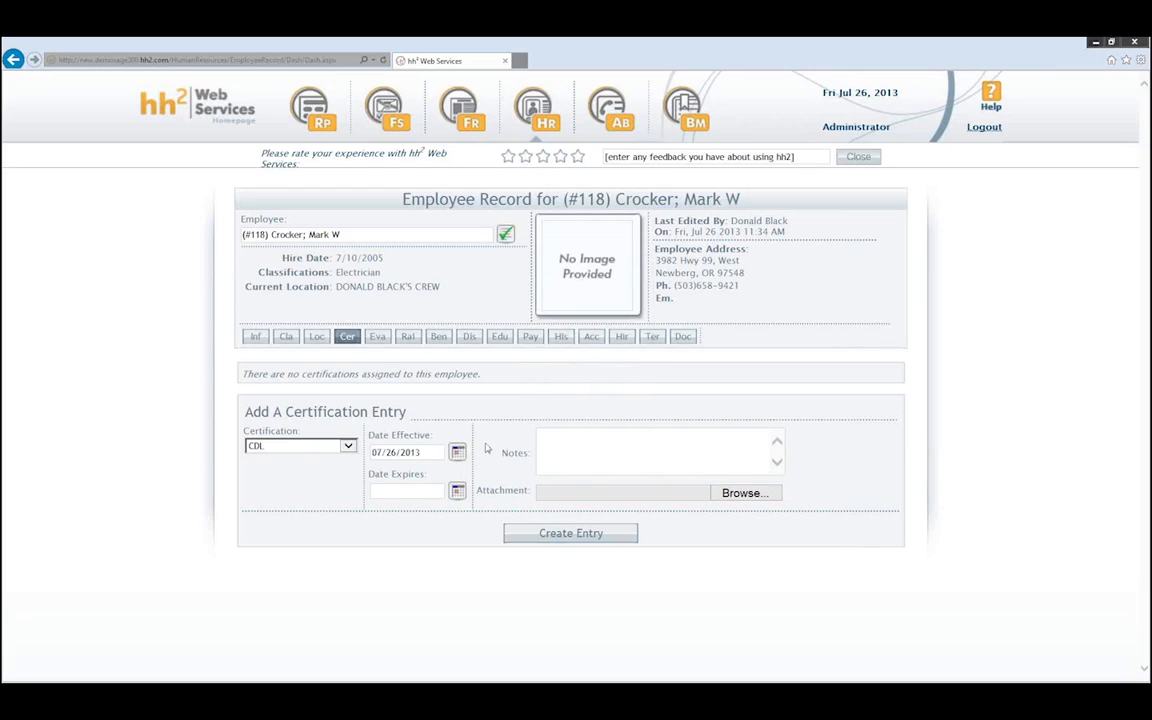
left_click(457, 491)
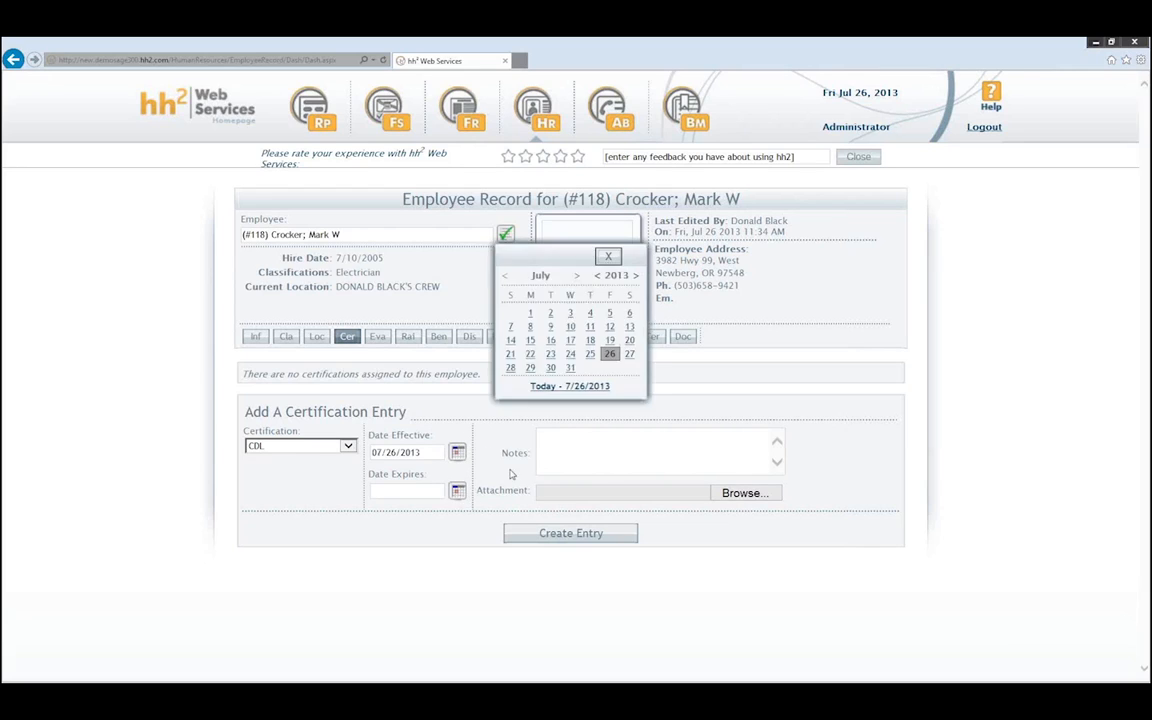
left_click(634, 275)
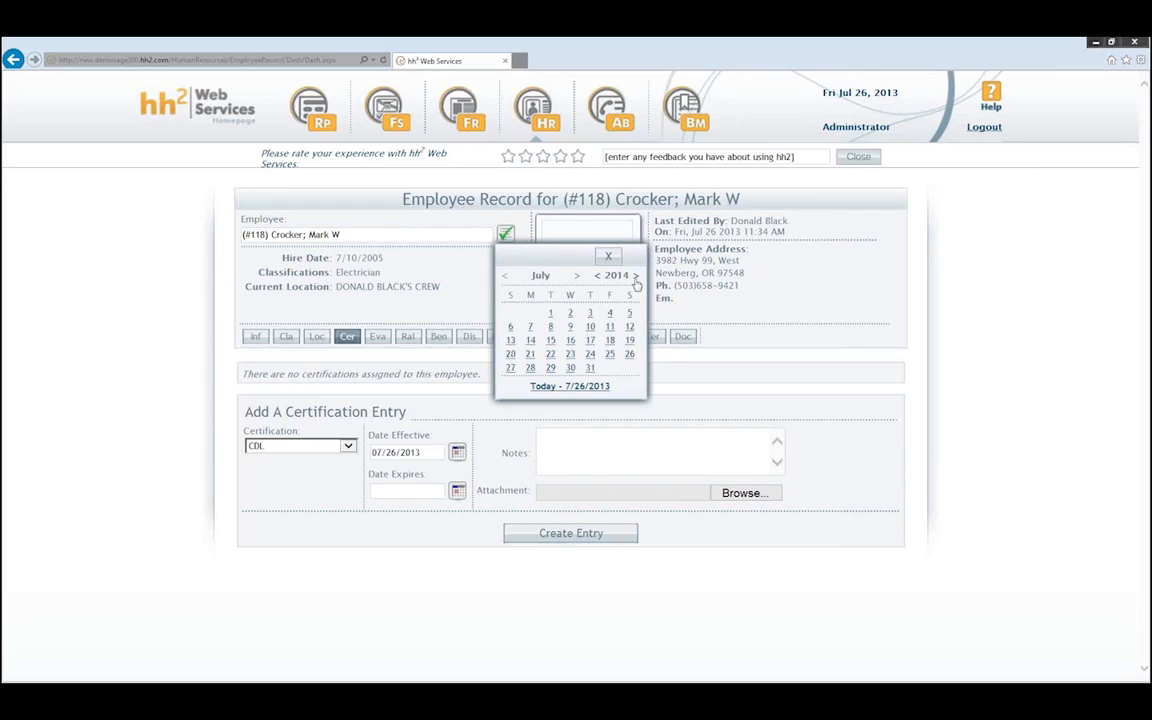
left_click(609, 355)
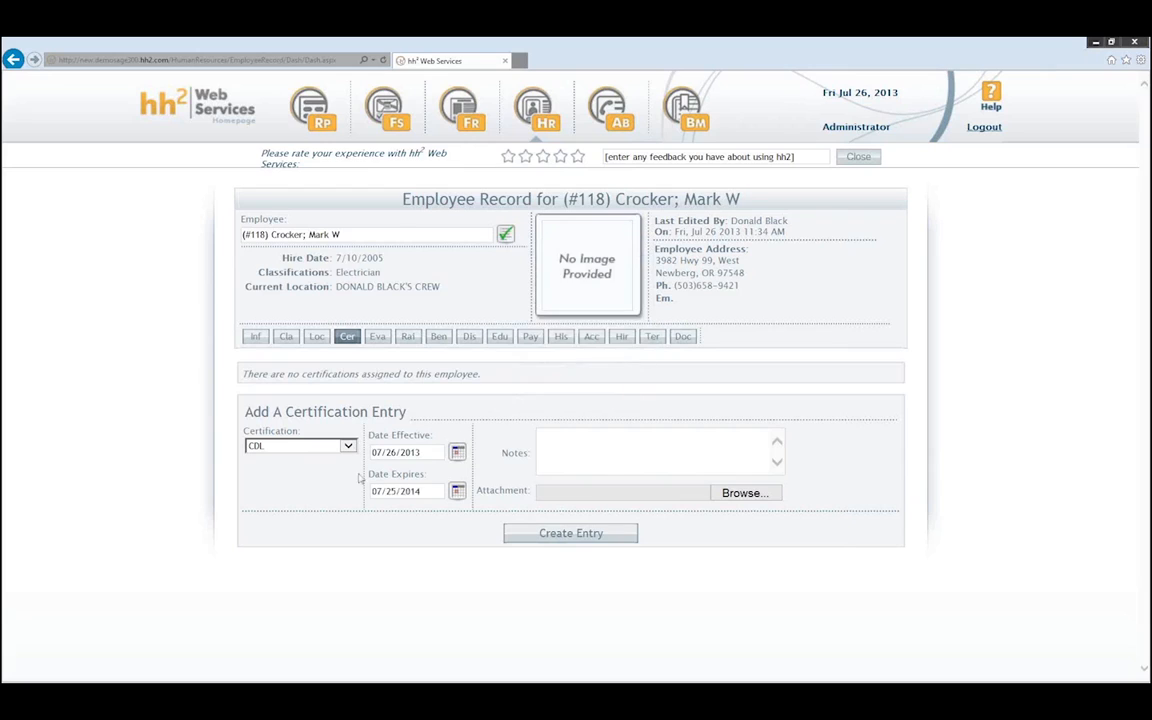
left_click(548, 442)
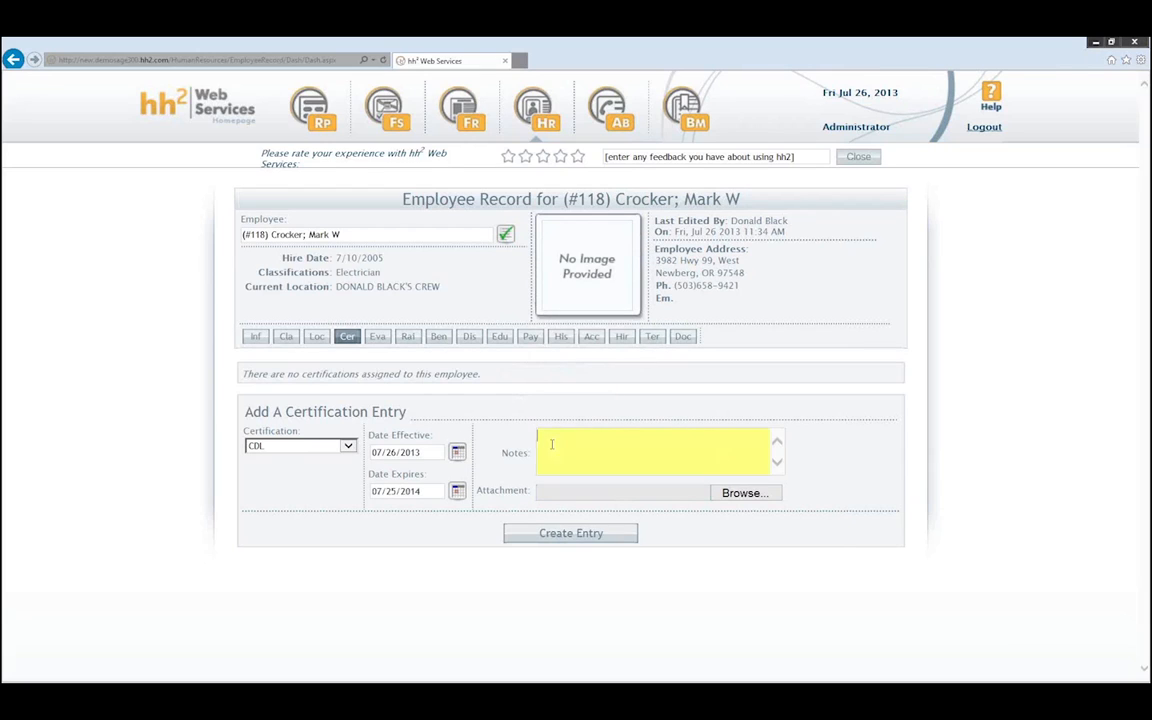
type("Has license.")
left_click(578, 536)
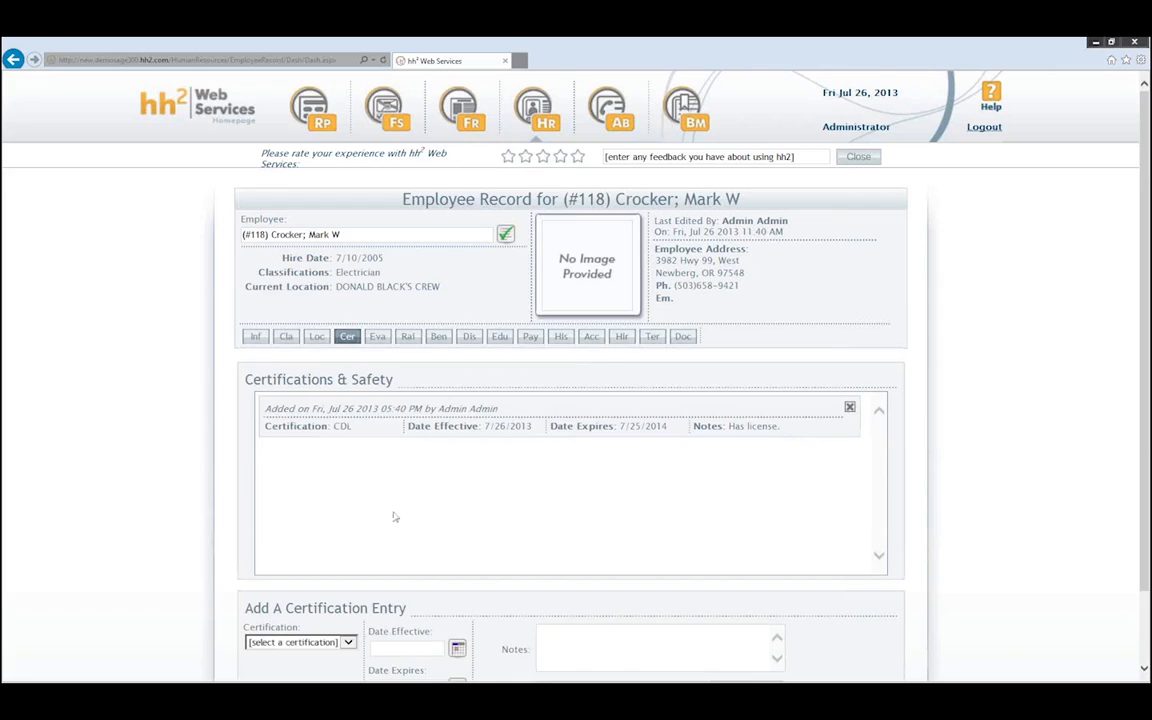
- Add a First Aid certification effective 7/26/2013 with no expiry date
scroll(393, 517, "down", 2)
left_click(323, 563)
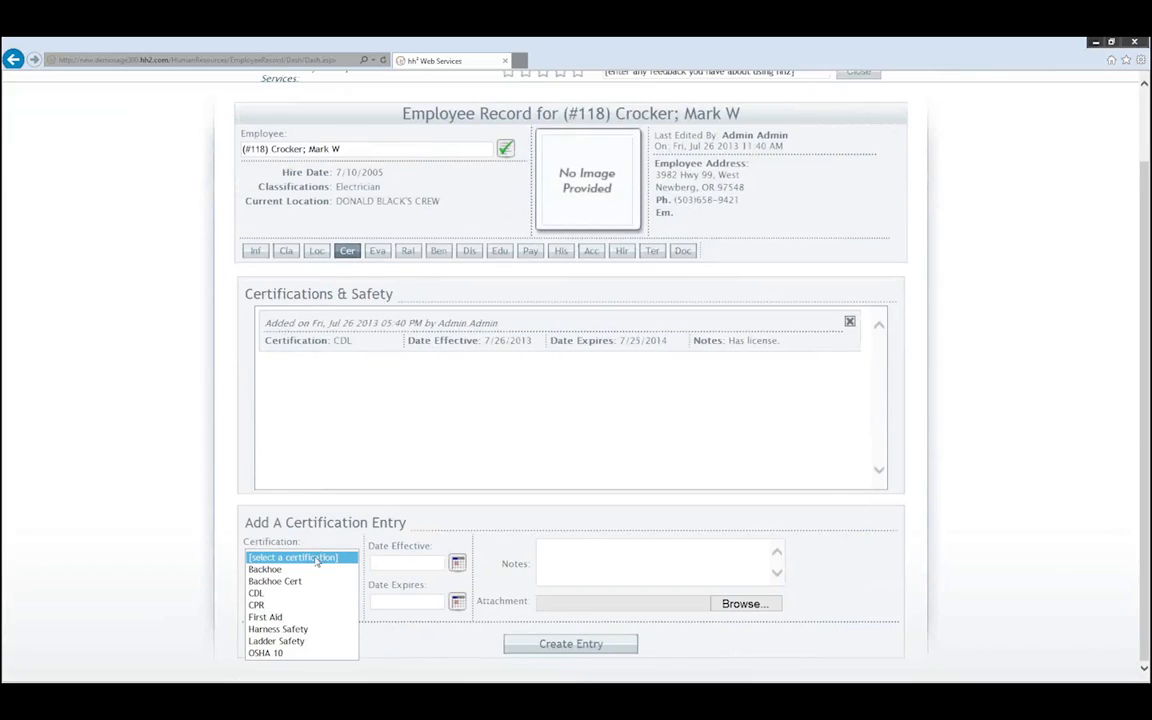
left_click(270, 618)
left_click(457, 563)
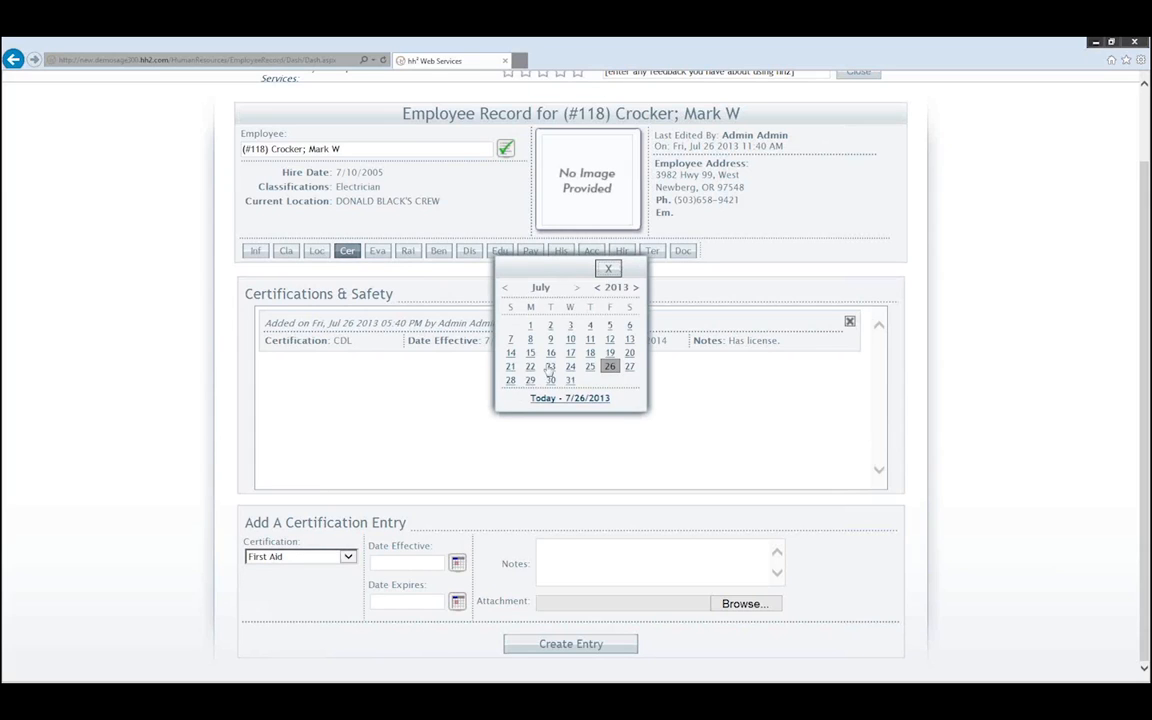
left_click(610, 367)
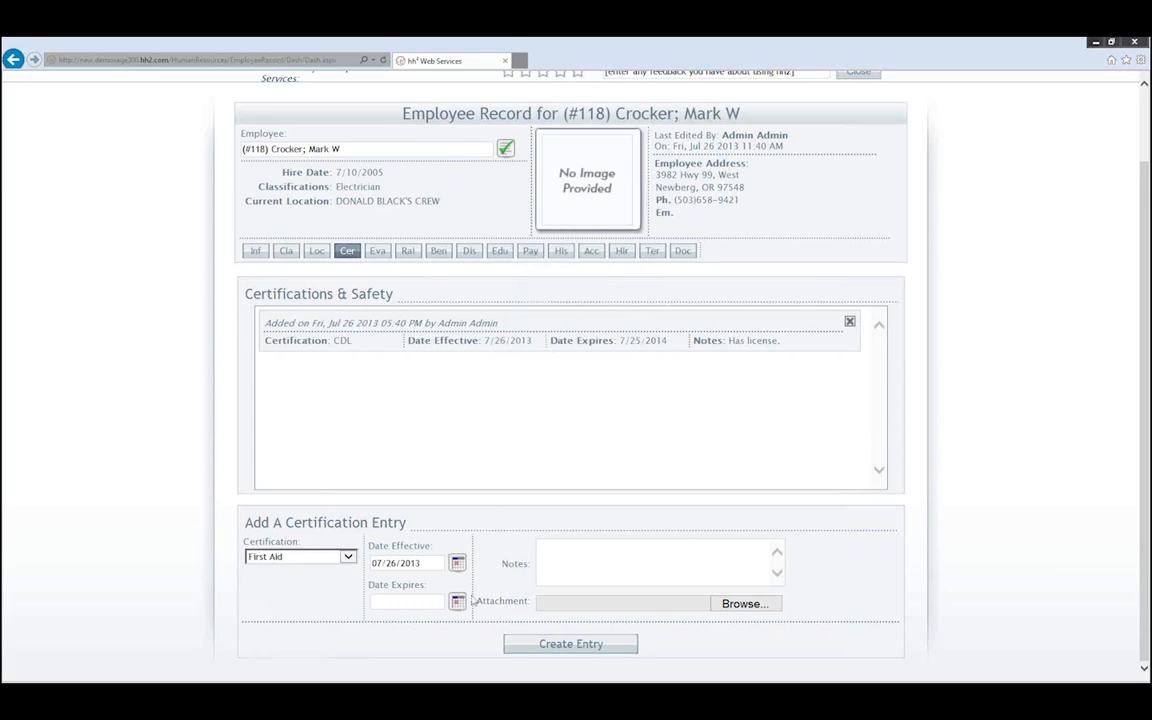
left_click(567, 645)
- Add a Ladder Safety certification effective 7/26/2013, expiring 9/30/2013
left_click(300, 557)
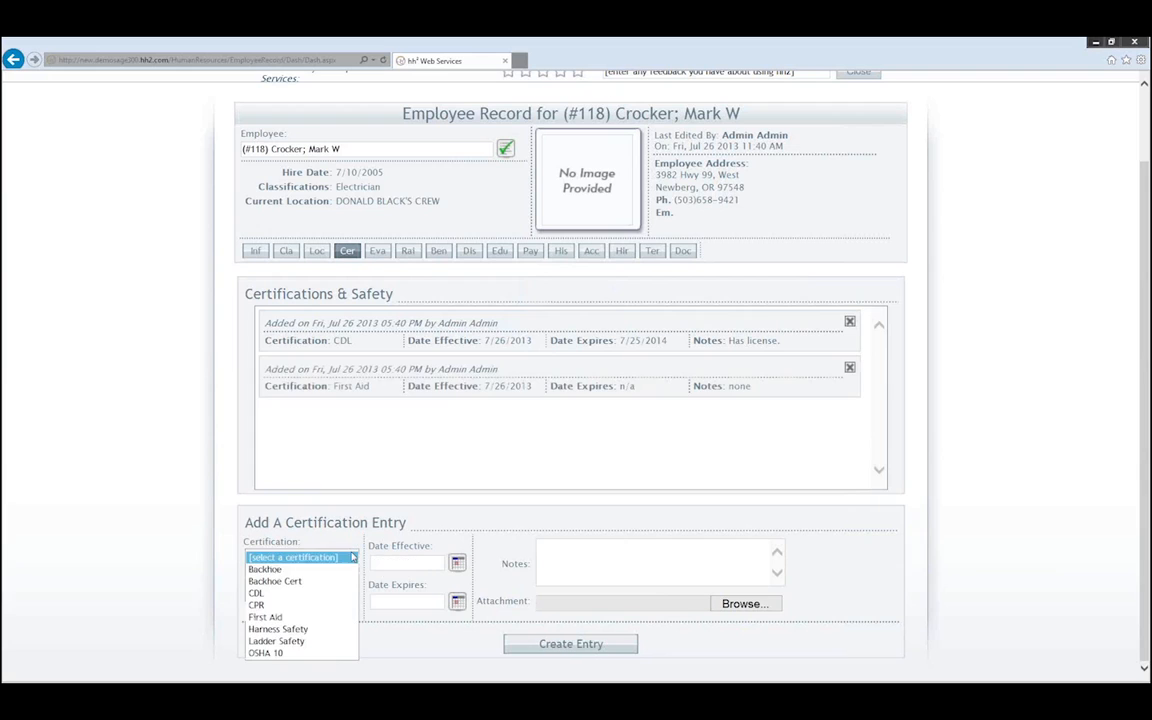
left_click(276, 641)
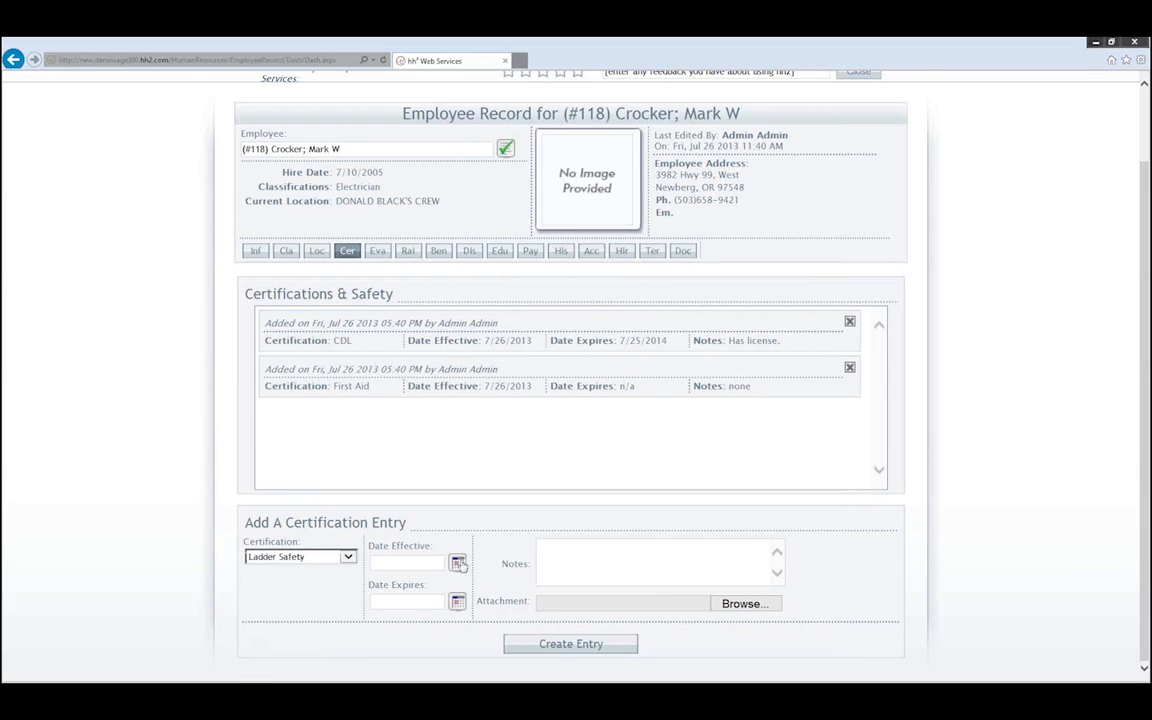
left_click(458, 564)
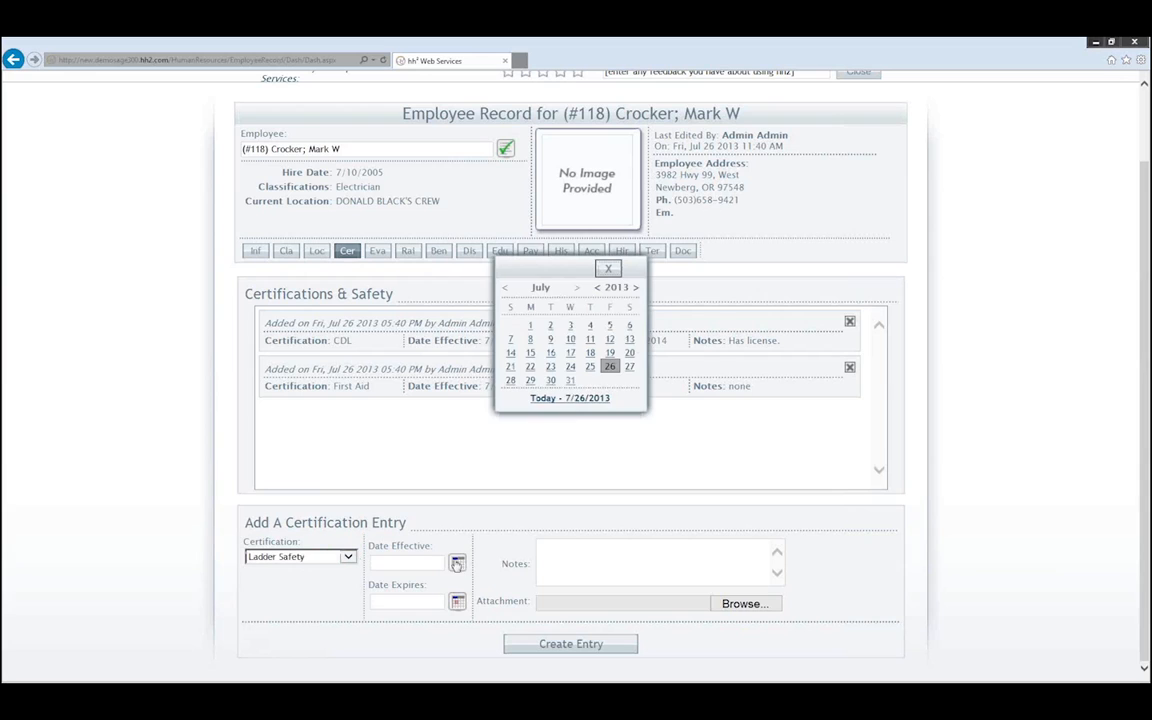
left_click(608, 370)
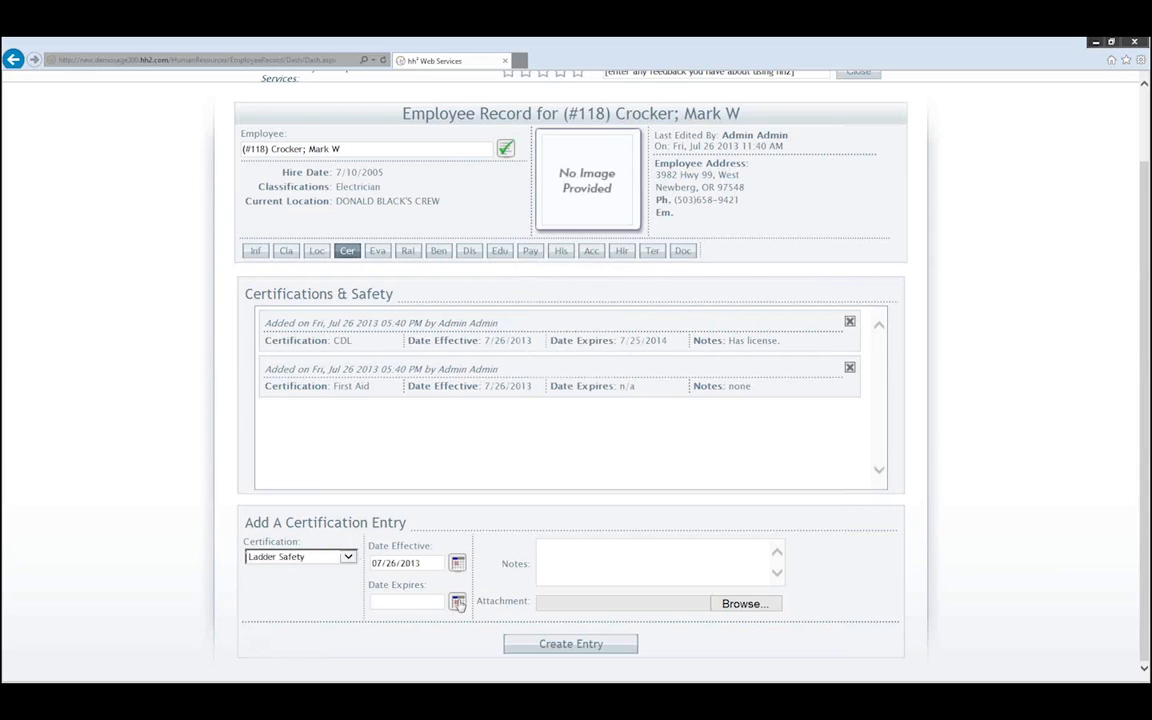
left_click(457, 601)
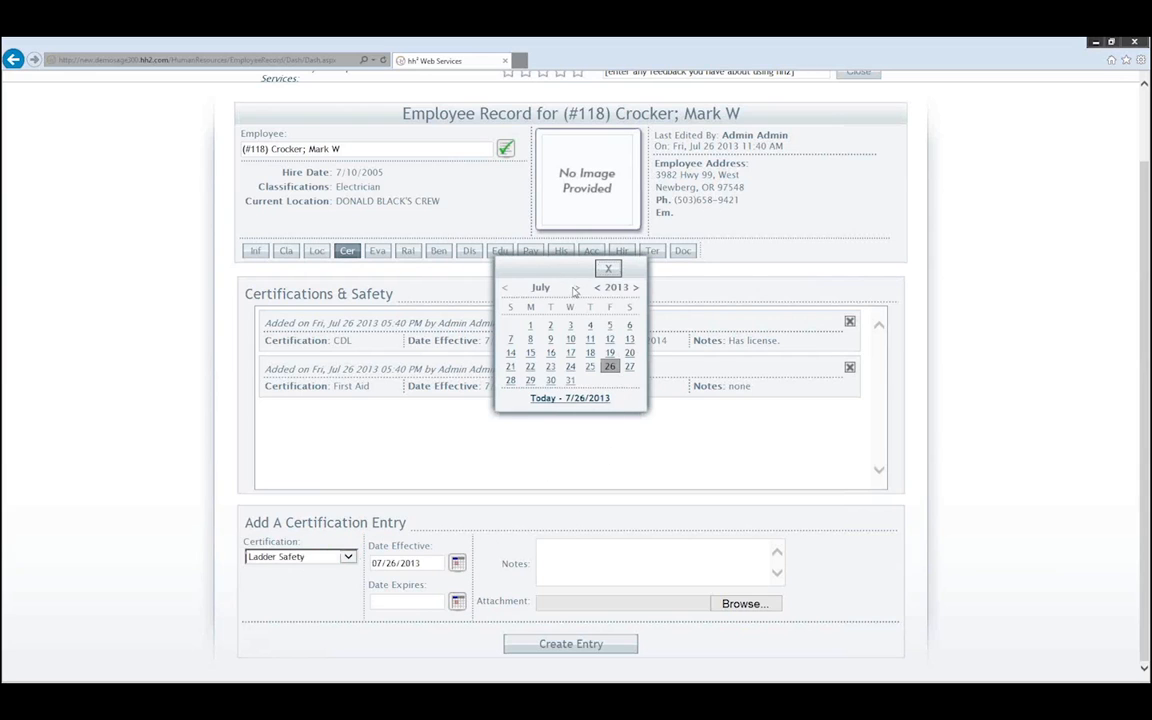
left_click(577, 289)
left_click(577, 289)
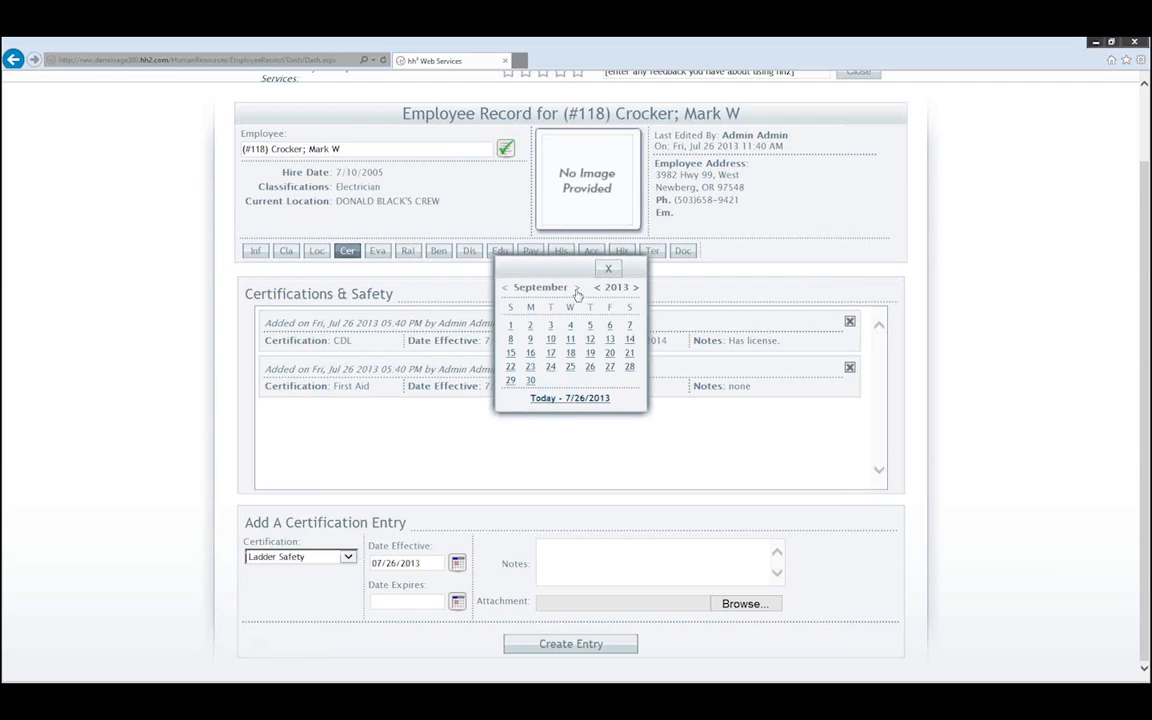
left_click(531, 382)
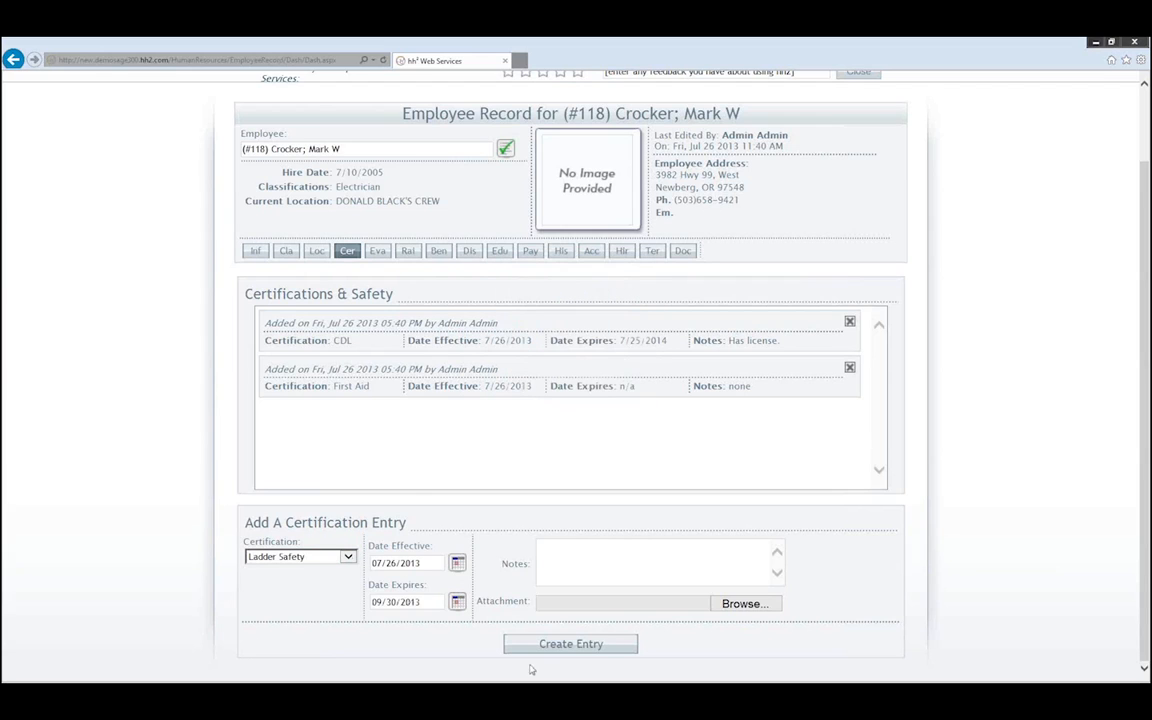
left_click(562, 647)
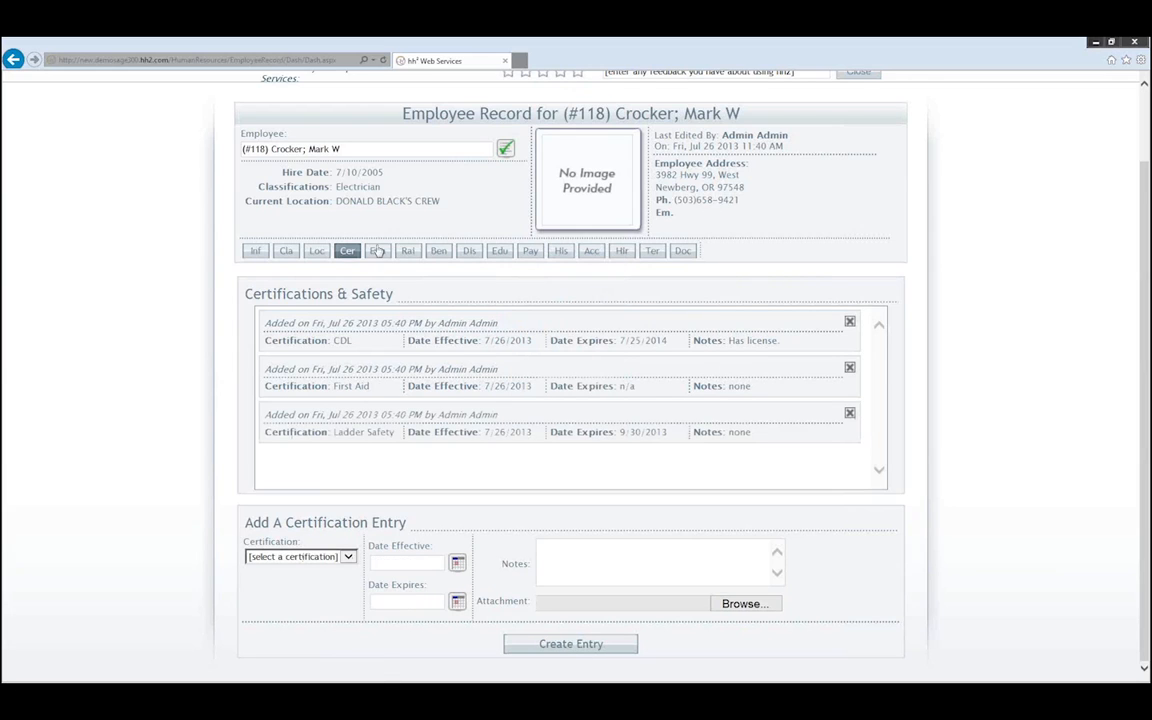
left_click(355, 147)
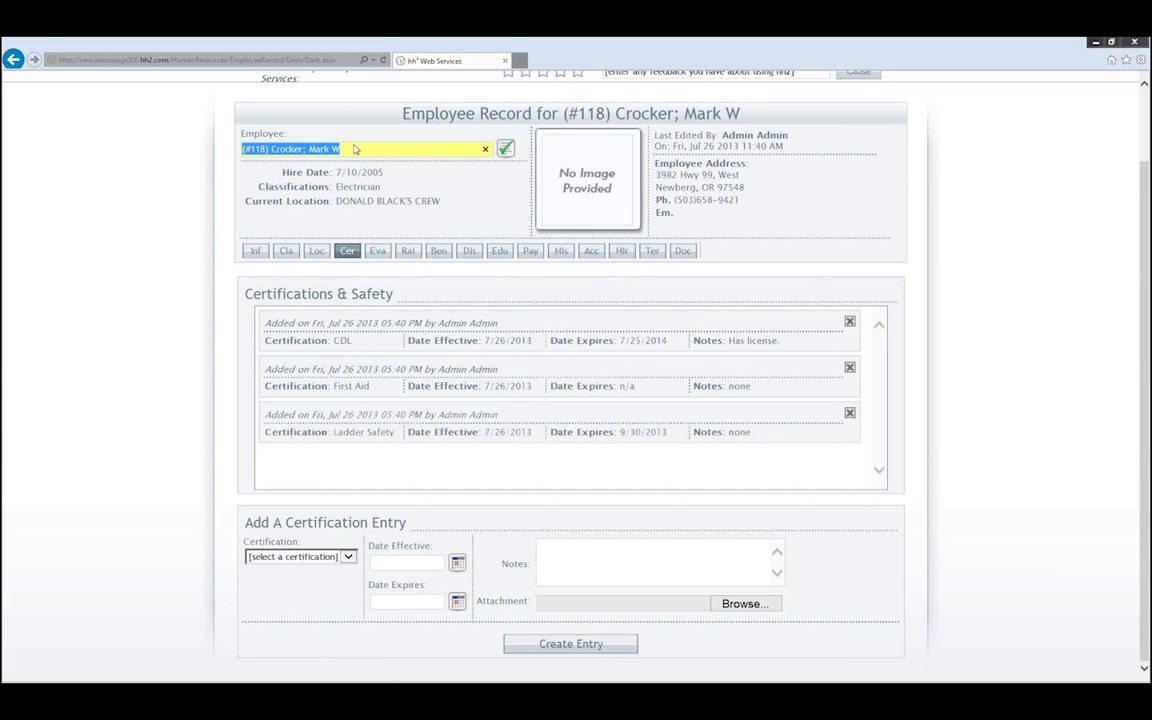
- Load the second employee by code, add a Backhoe certification effective 7/26/2013, then log out
type("Jdoe")
key("Return")
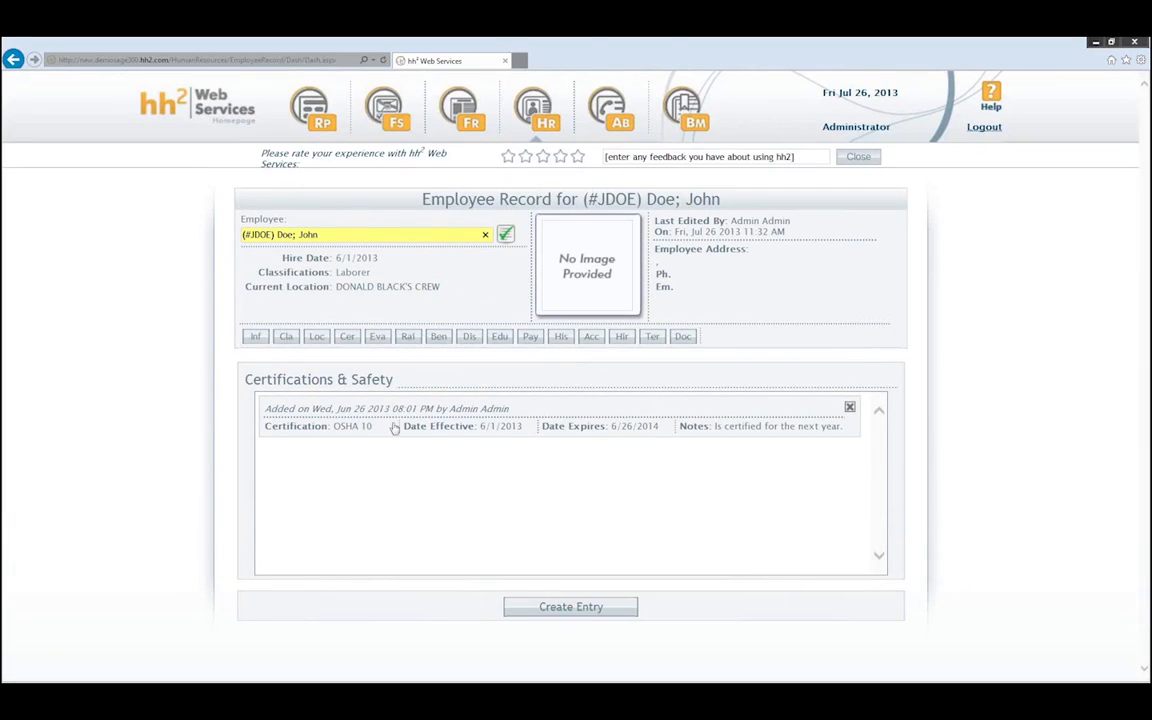
left_click(567, 608)
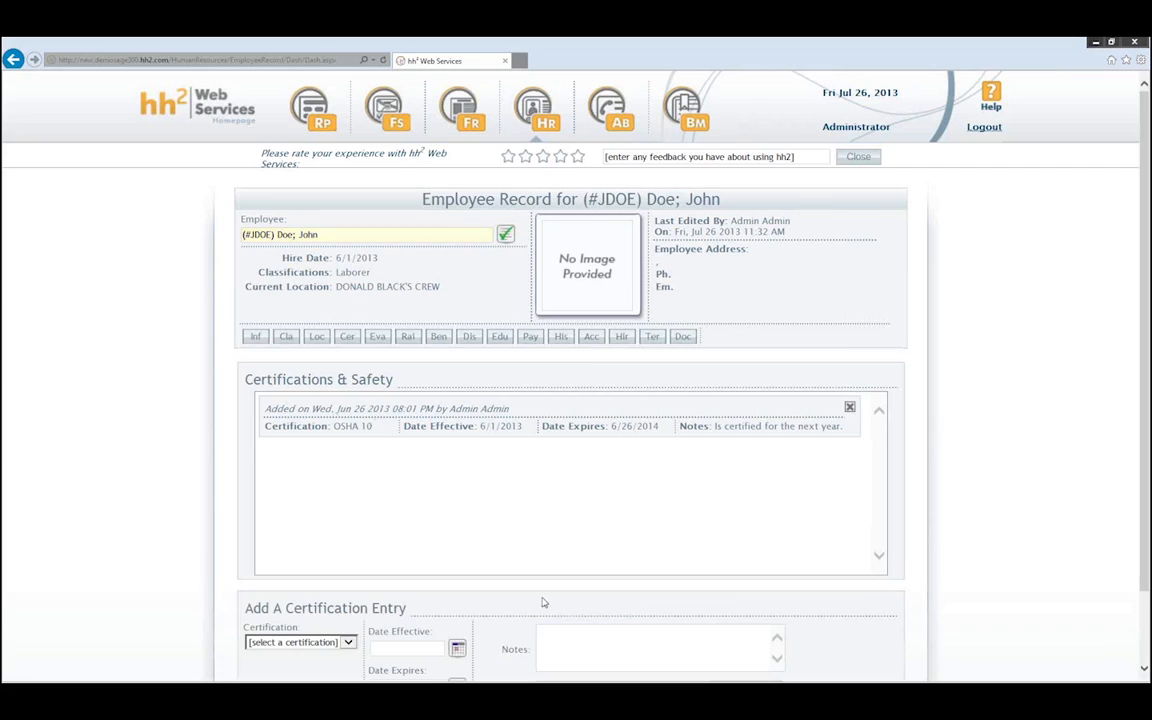
left_click(345, 643)
left_click(266, 583)
scroll(445, 610, "down", 1)
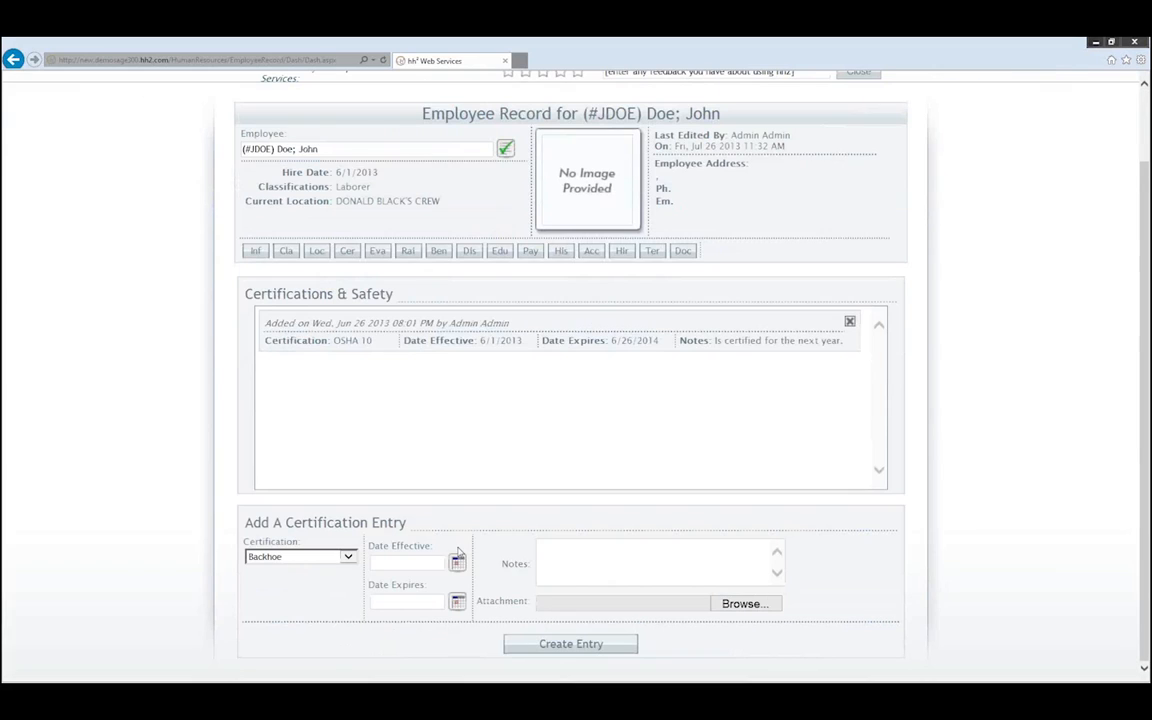
left_click(457, 565)
left_click(607, 364)
left_click(560, 643)
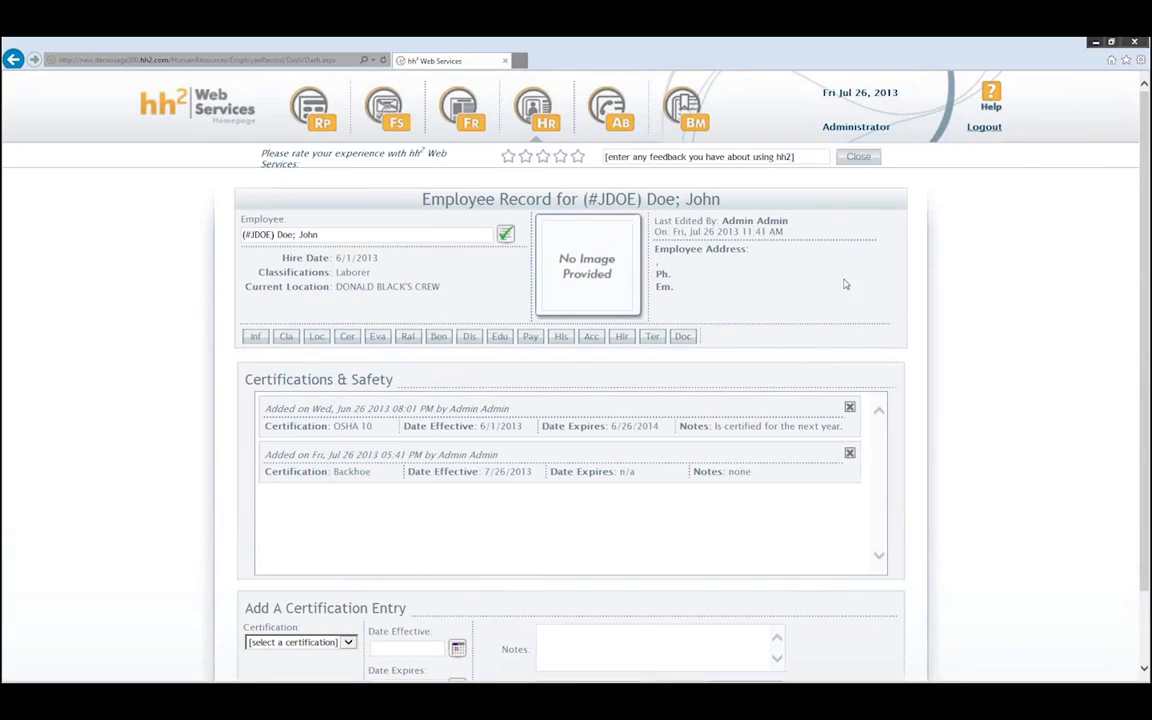
left_click(984, 126)
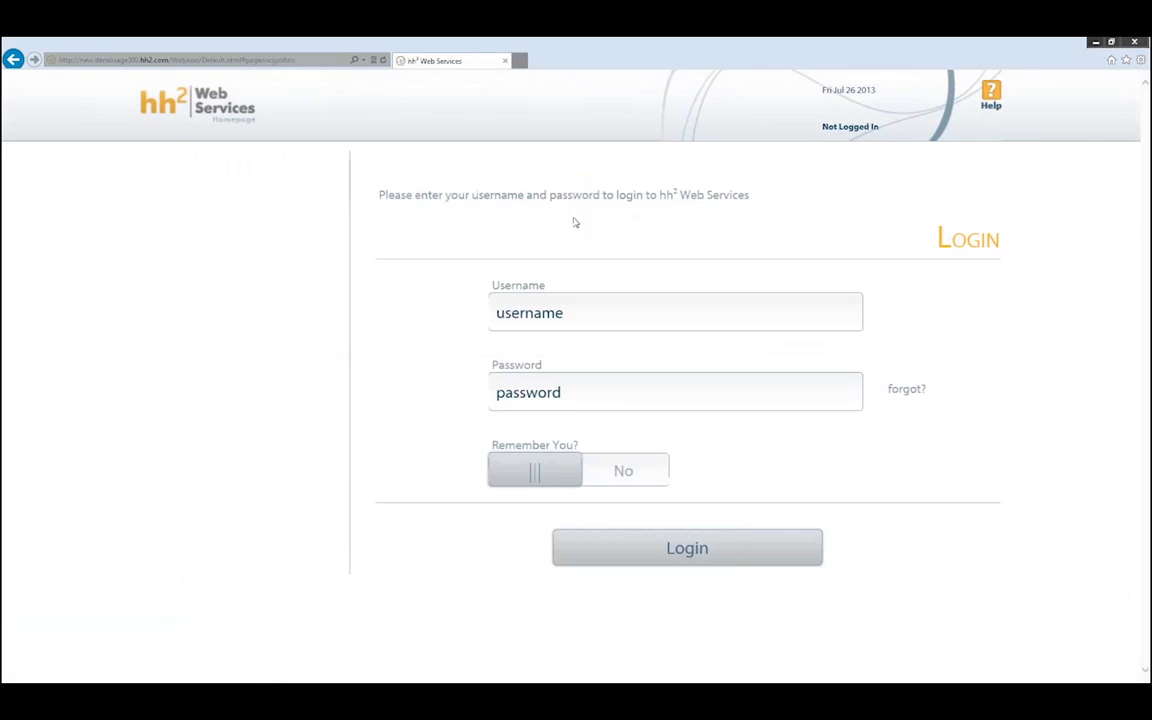
left_click(530, 314)
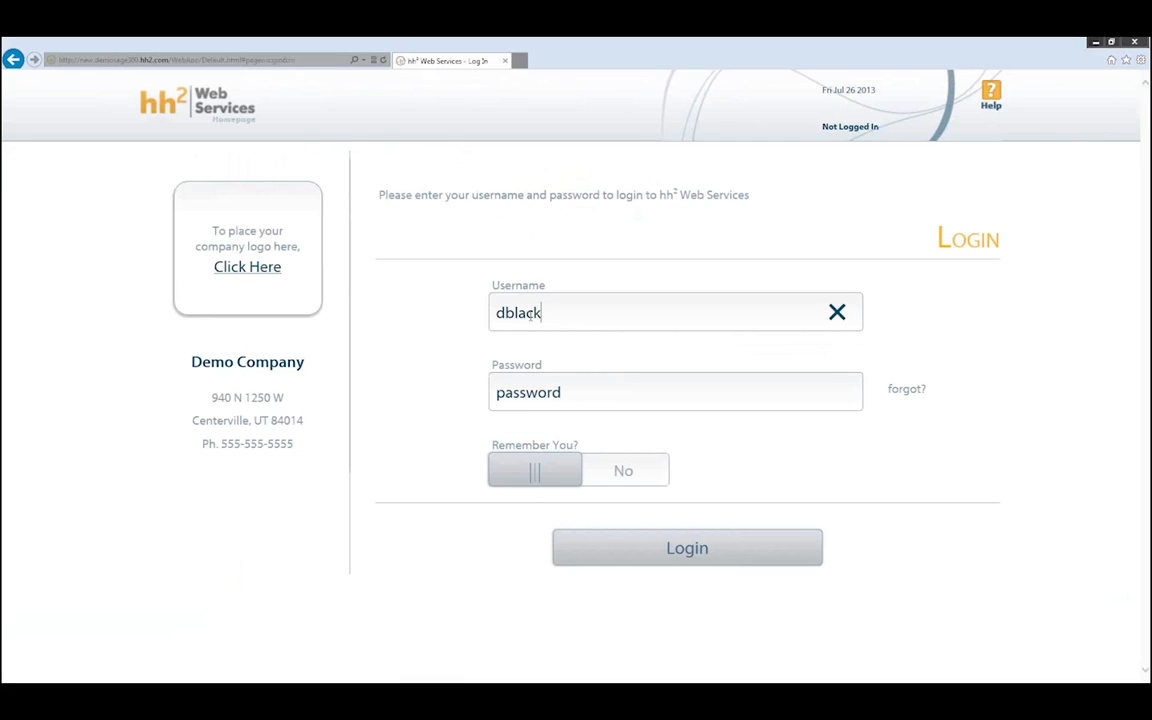
- Sign in with the crew supervisor's username and password, then go to the Crew Dashboard
key("Tab")
type("p")
key("BackSpace")
type("*******")
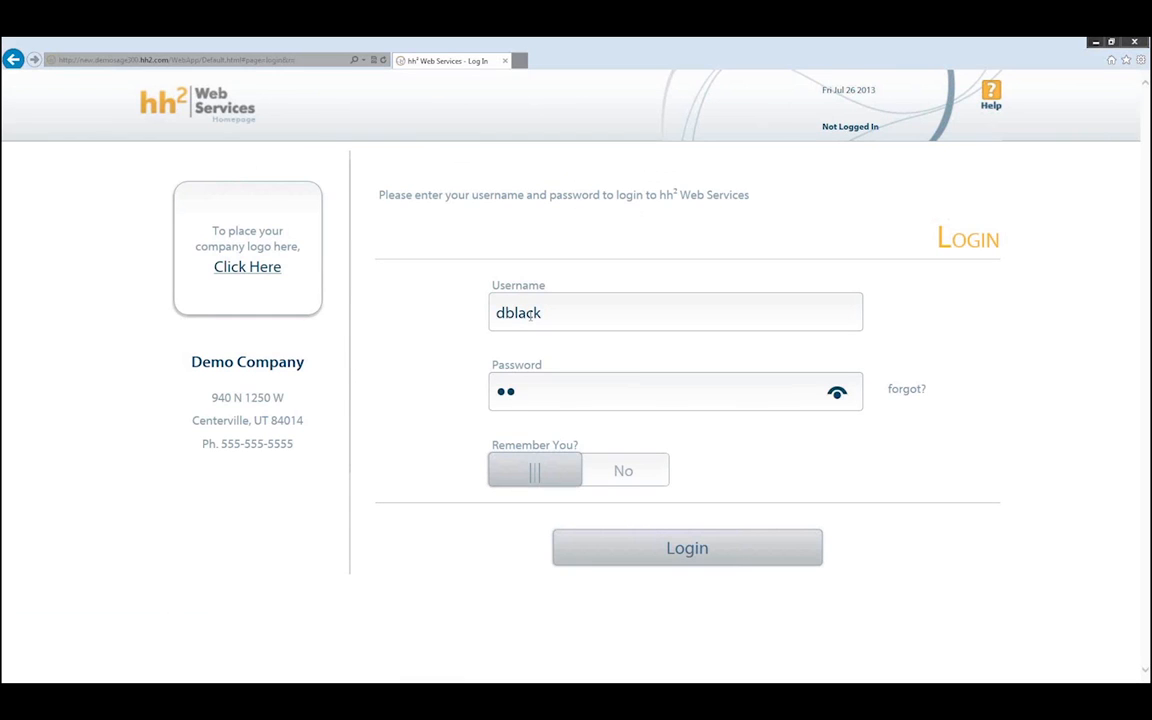
key("Return")
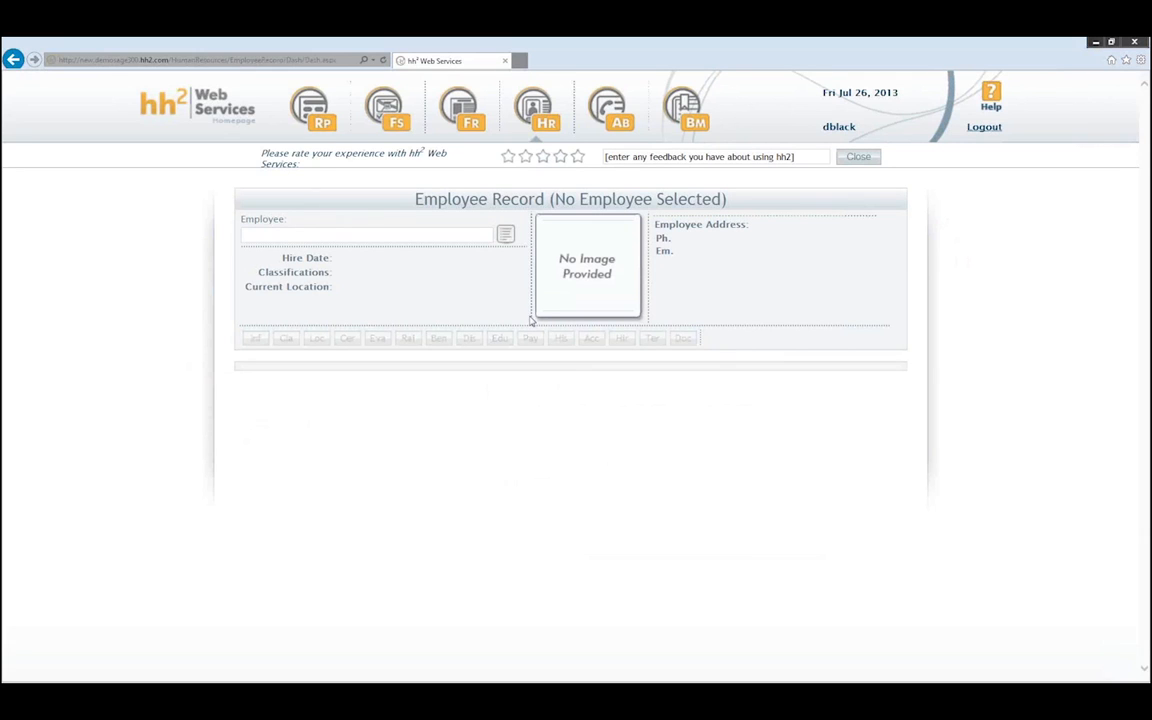
left_click(541, 128)
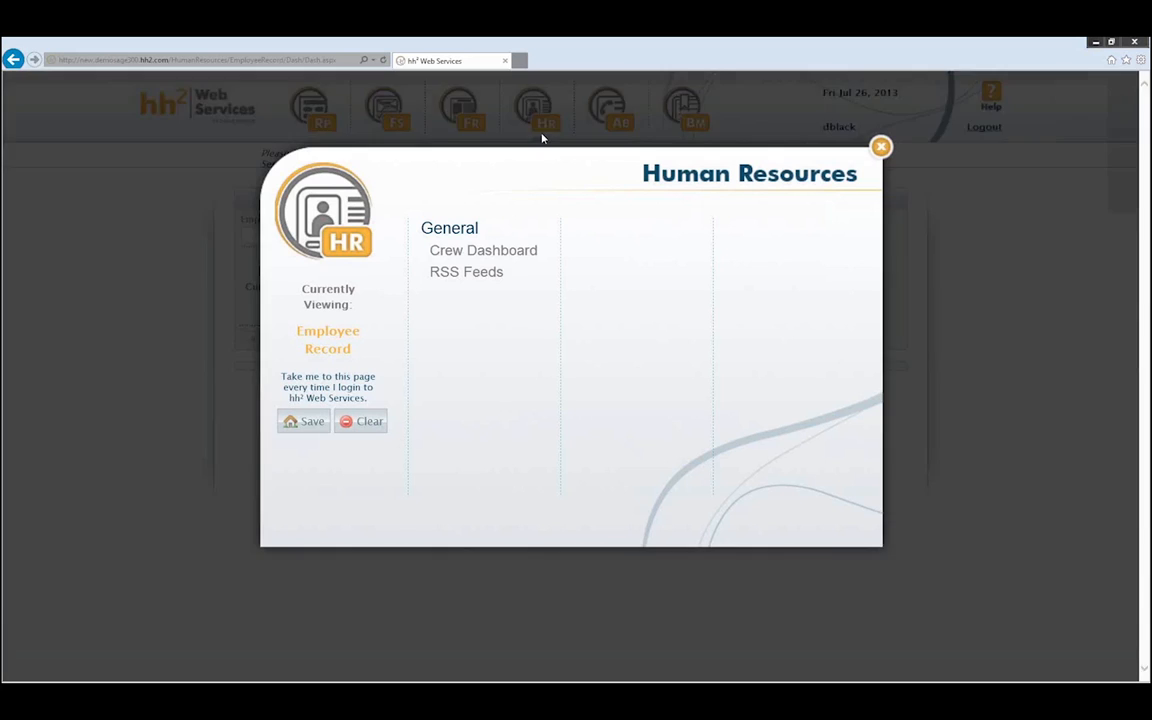
left_click(486, 251)
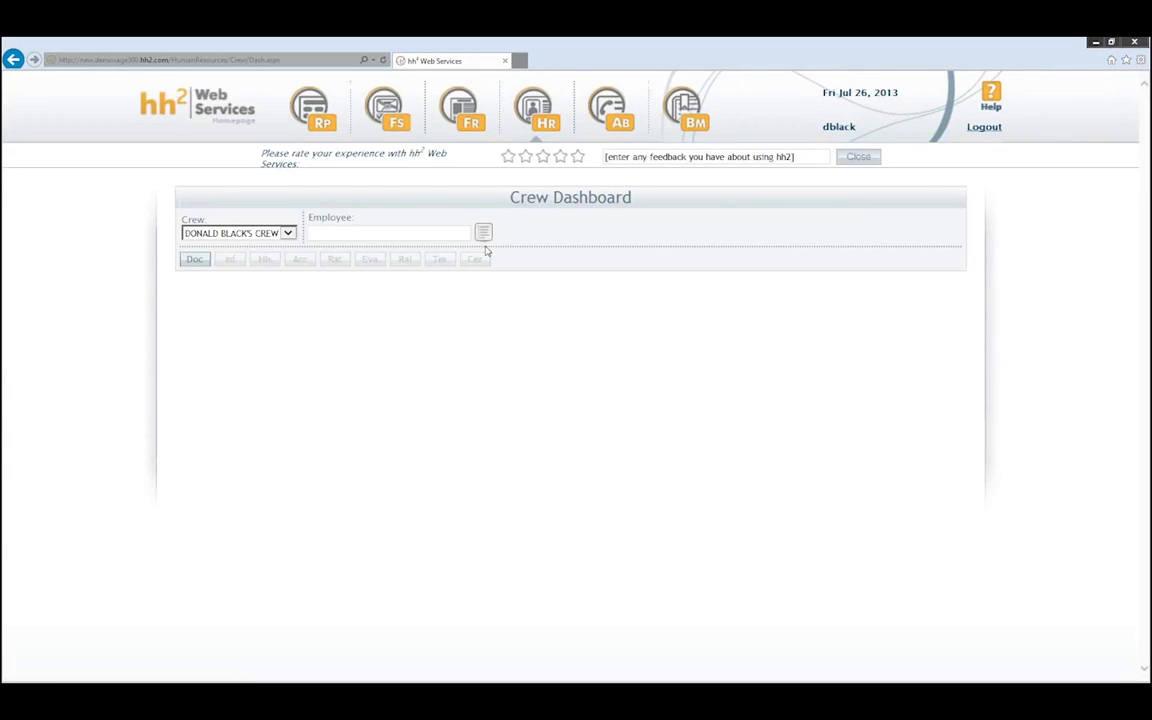
- Load the first crew employee on the dashboard and show their certifications
left_click(483, 232)
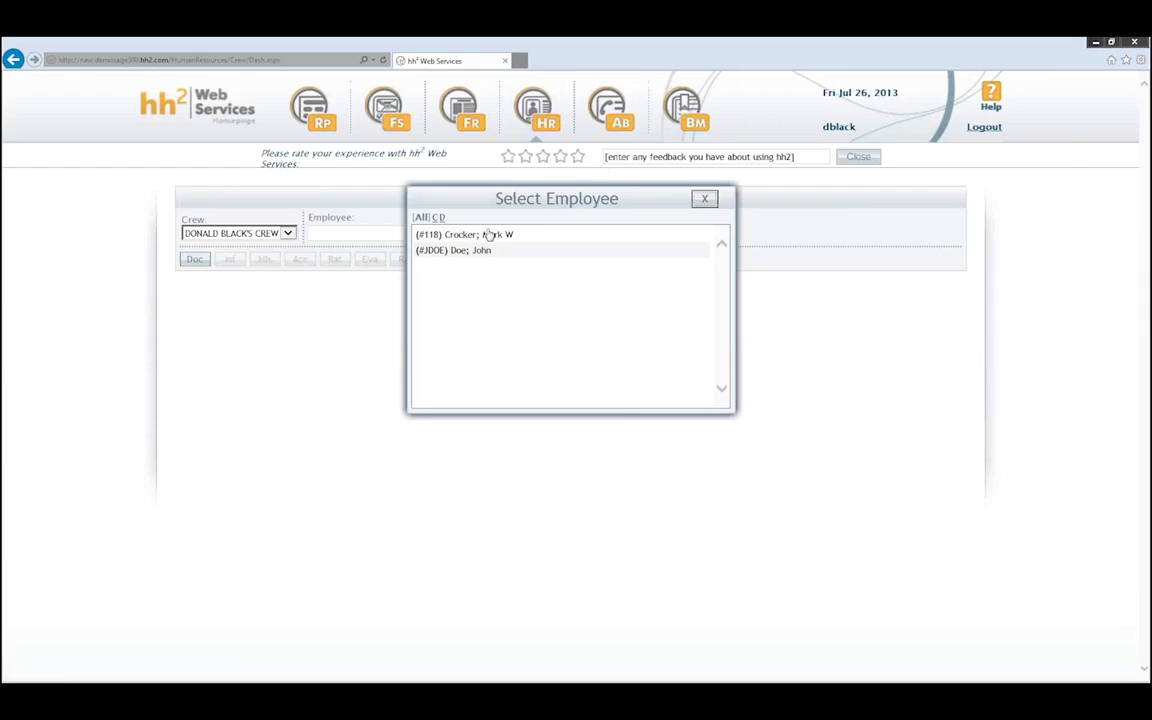
left_click(488, 234)
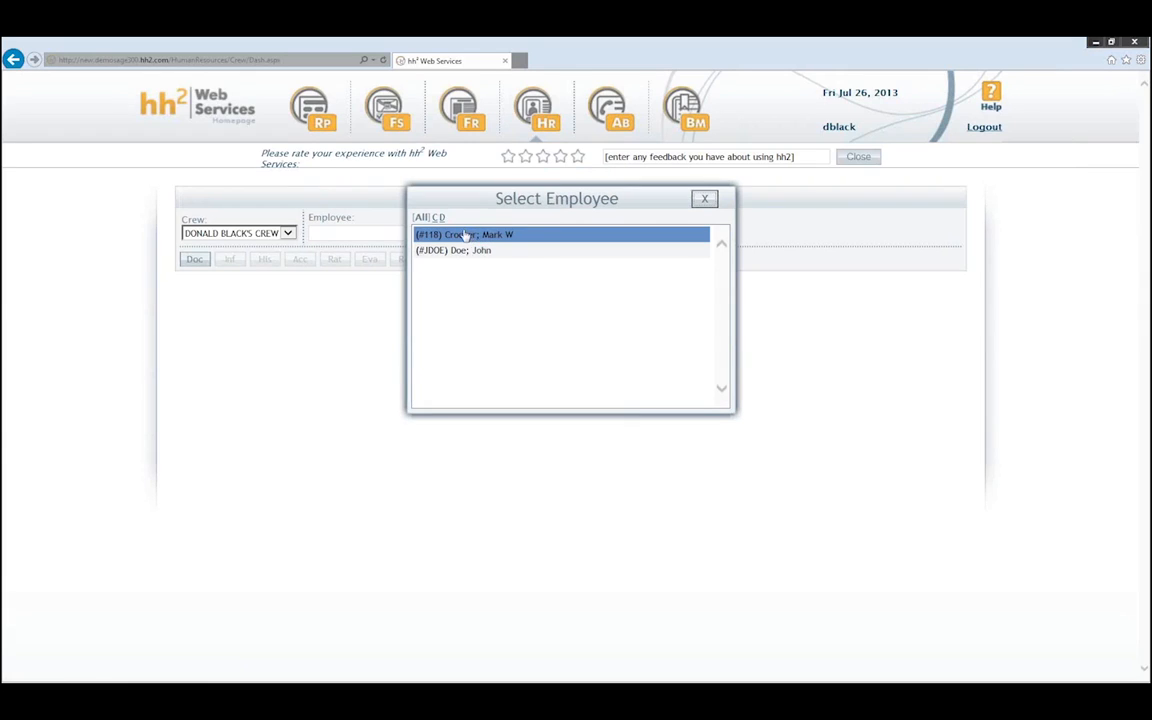
double_click(473, 234)
left_click(476, 260)
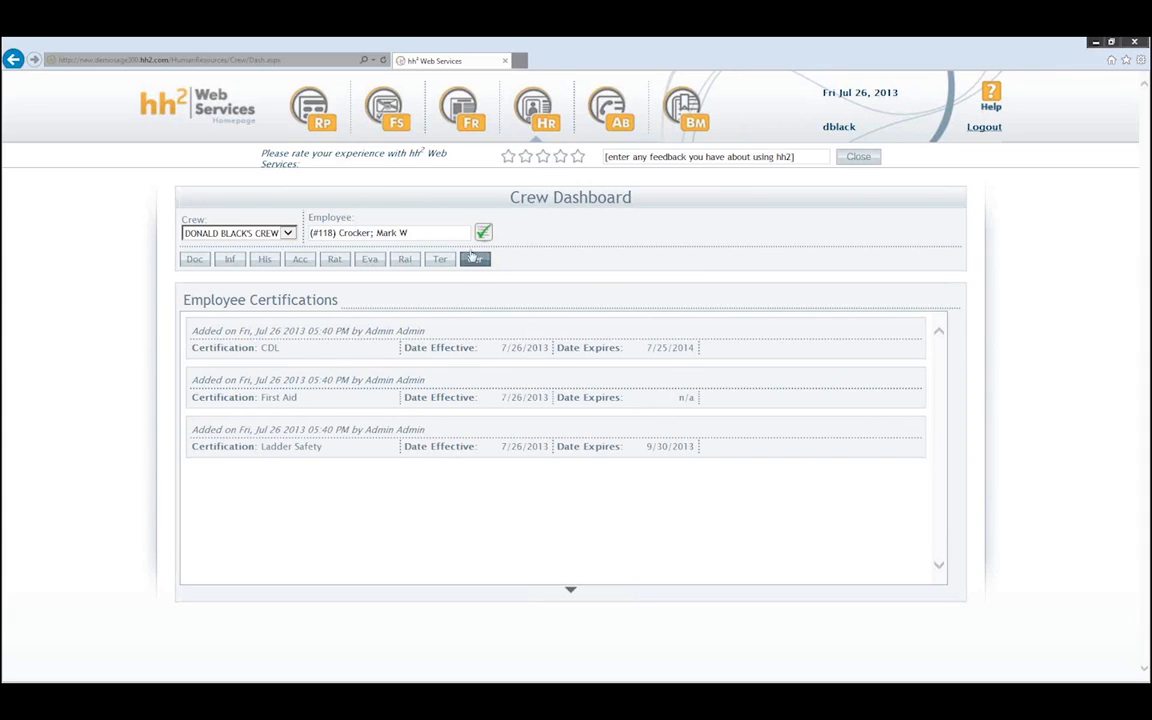
- Switch to the second employee's certifications and open the hh2weblogo.jpg attachment
left_click(438, 230)
left_click(456, 297)
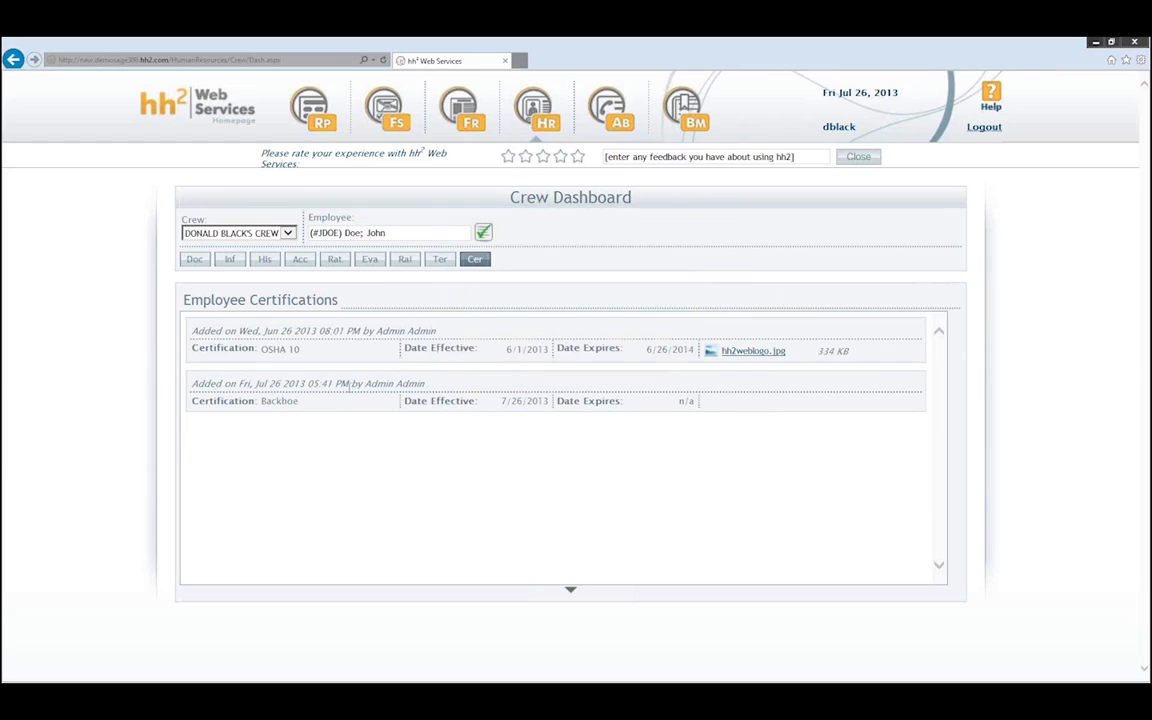
left_click(745, 352)
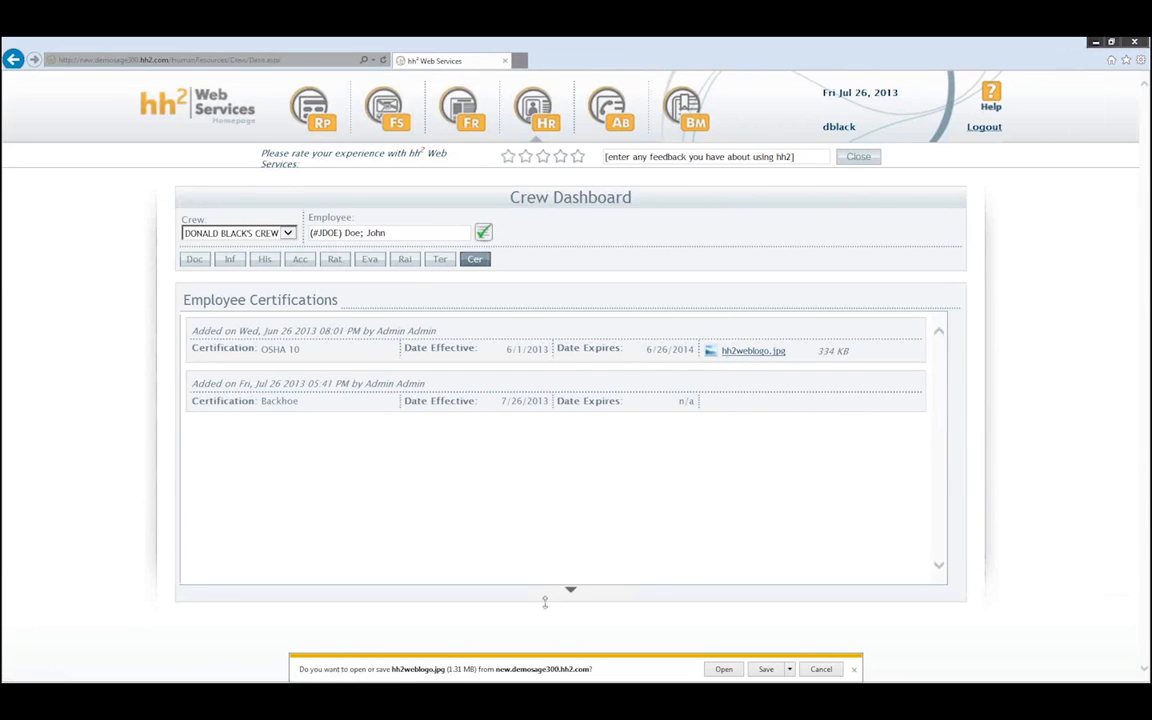
- Open the downloaded hh2weblogo.jpg in Photo Viewer, resize the window, then close it
left_click(722, 671)
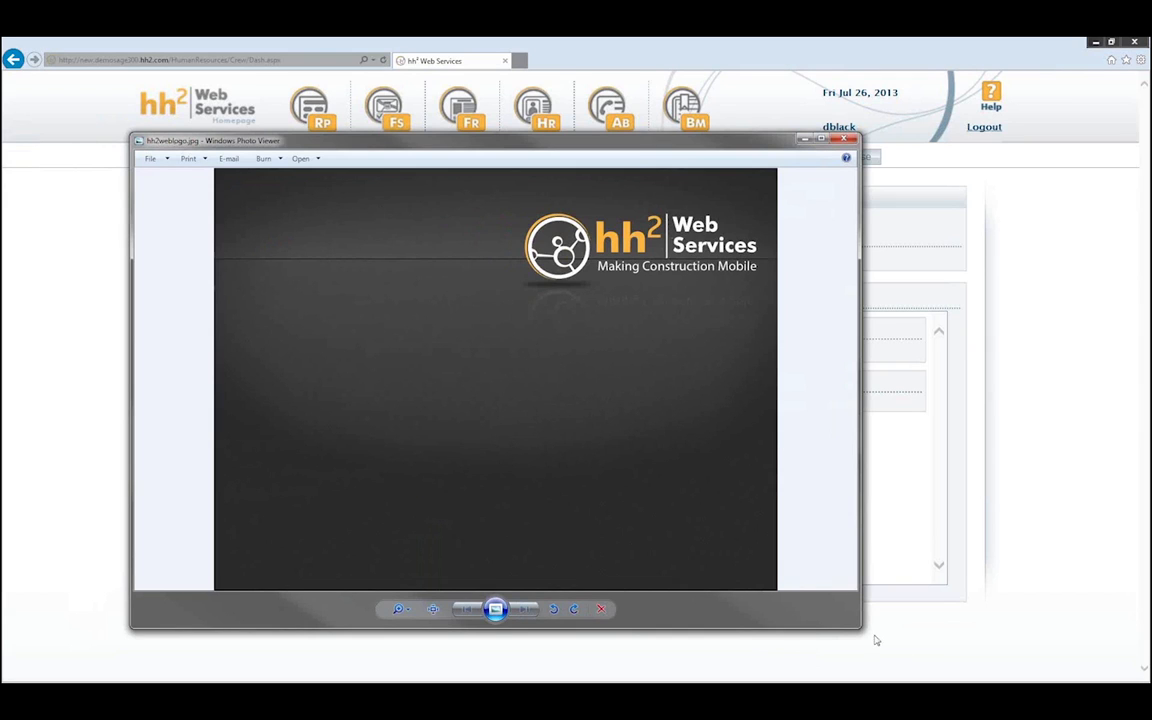
left_click_drag(857, 626, 746, 568)
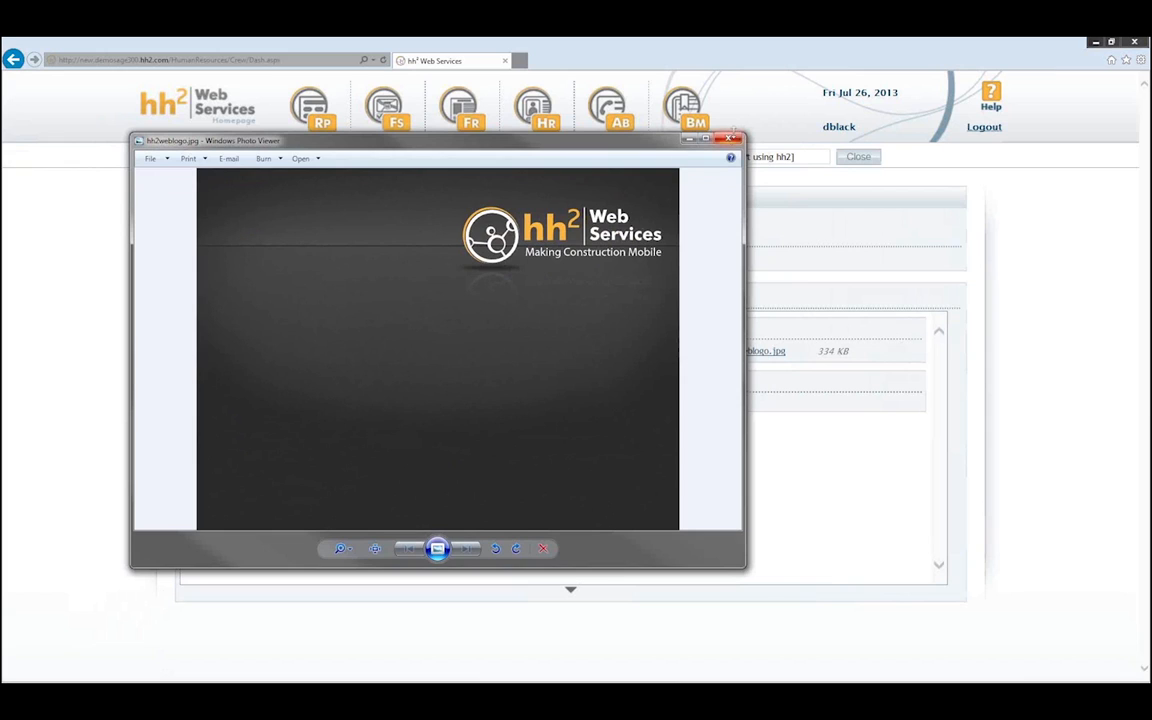
key("alt+F4")
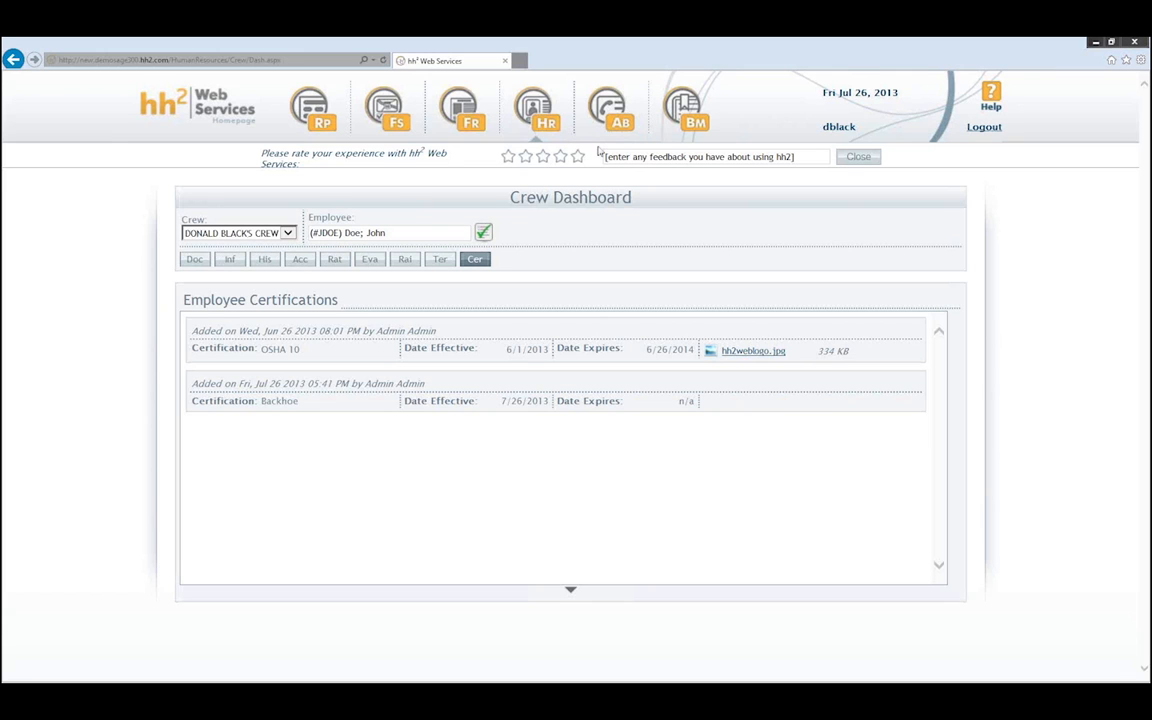
- Dismiss the Human Resources pages list and log out of the crew account
left_click(537, 115)
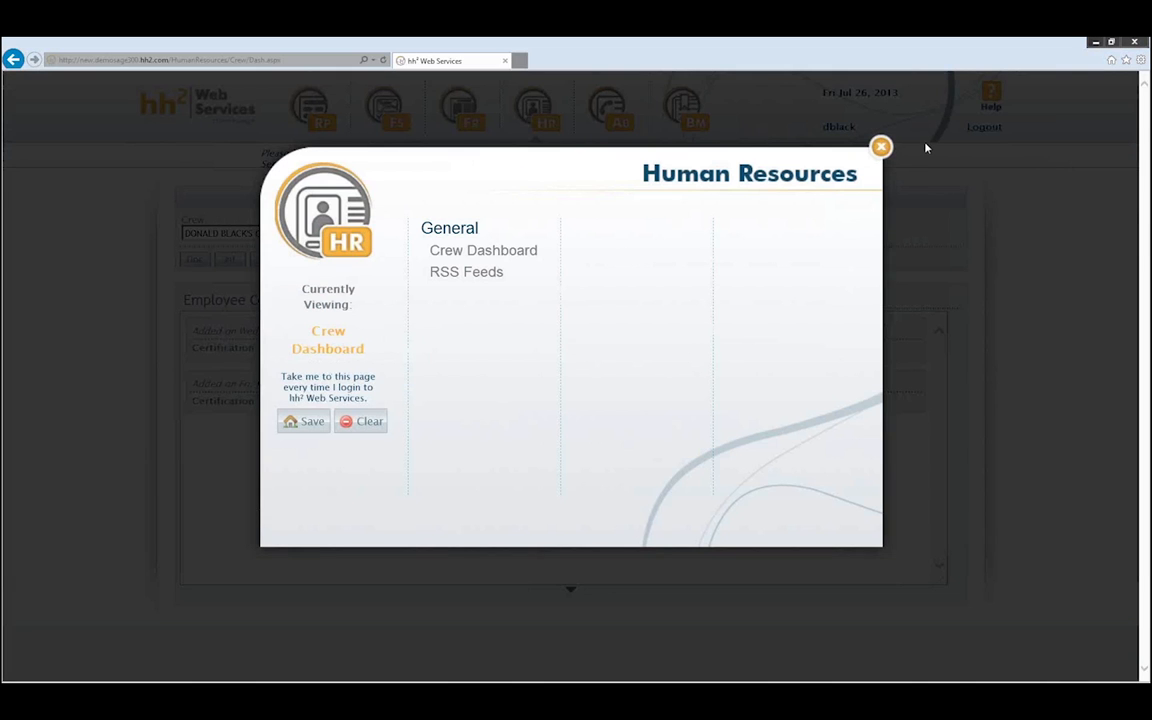
left_click(878, 148)
left_click(985, 127)
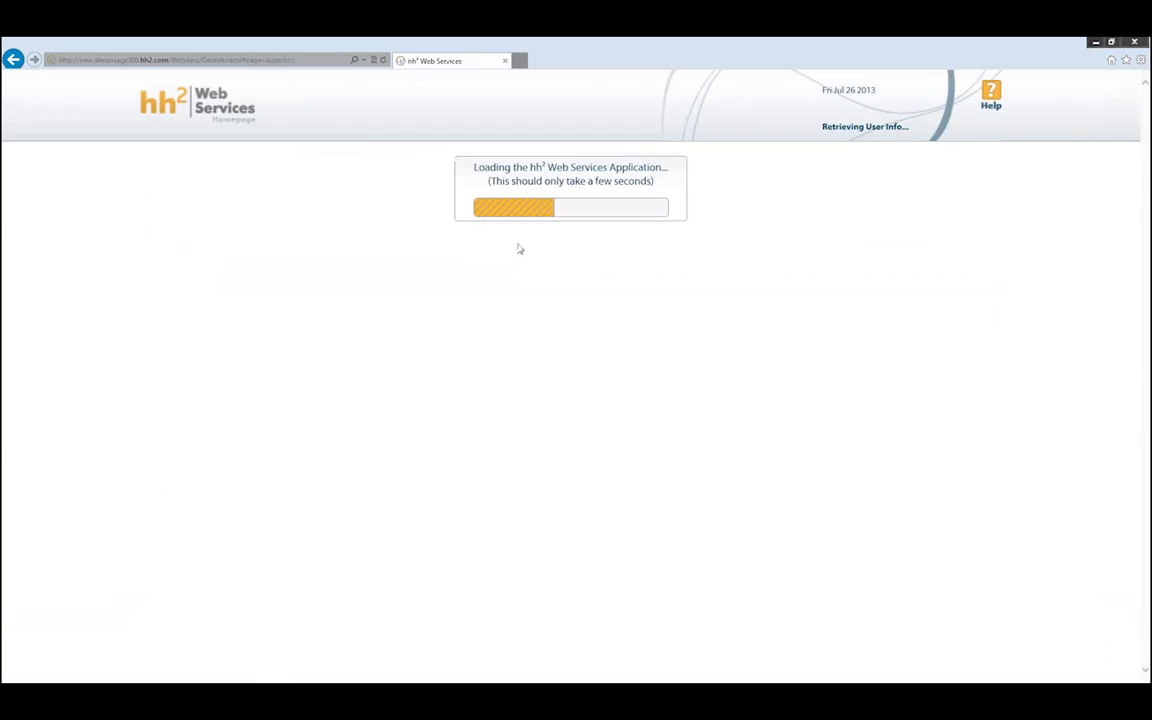
- Attempt logins as hh2_Admin and admin, dismissing the incorrect login message
left_click(524, 315)
type("hh2_Admin")
key("Tab")
type("•••")
key("BackSpace")
key("BackSpace")
key("BackSpace")
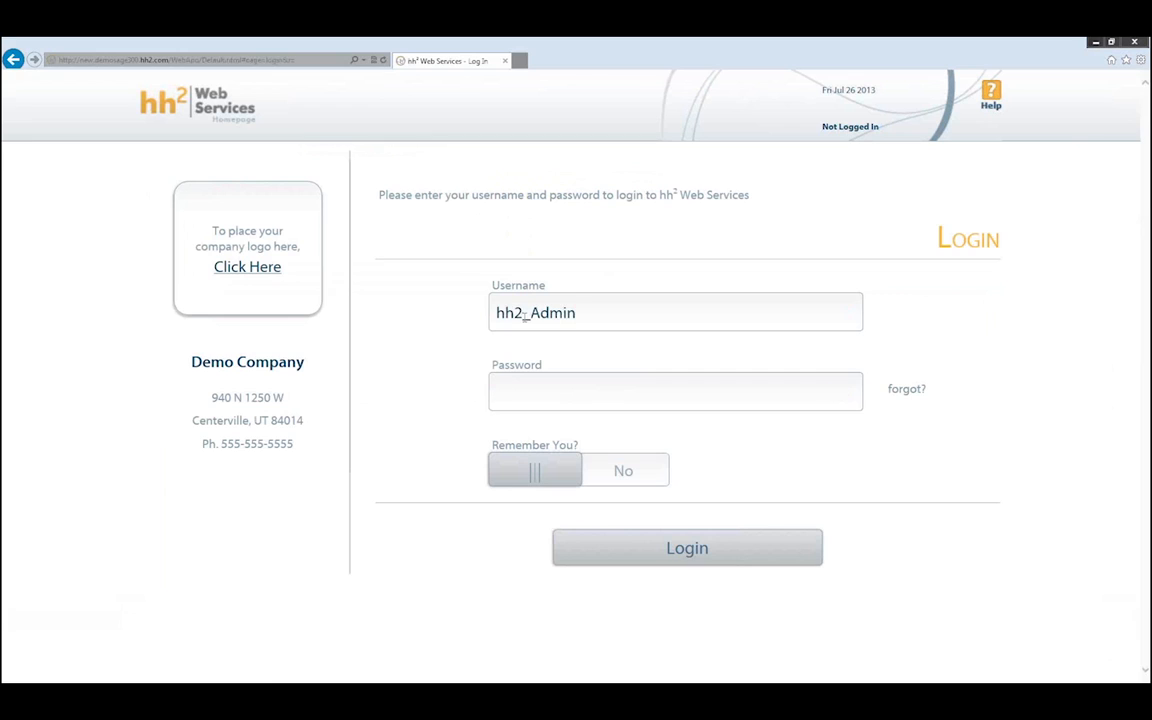
key("shift+Tab")
type("admi")
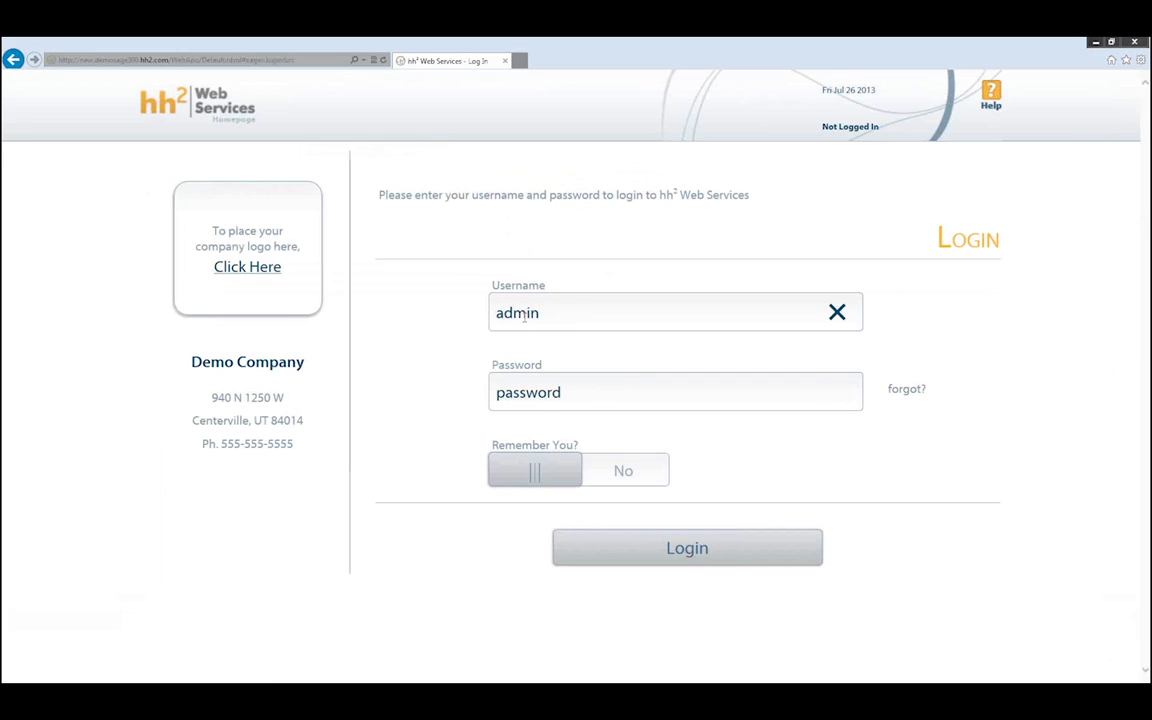
type("n")
key("Tab")
type("password")
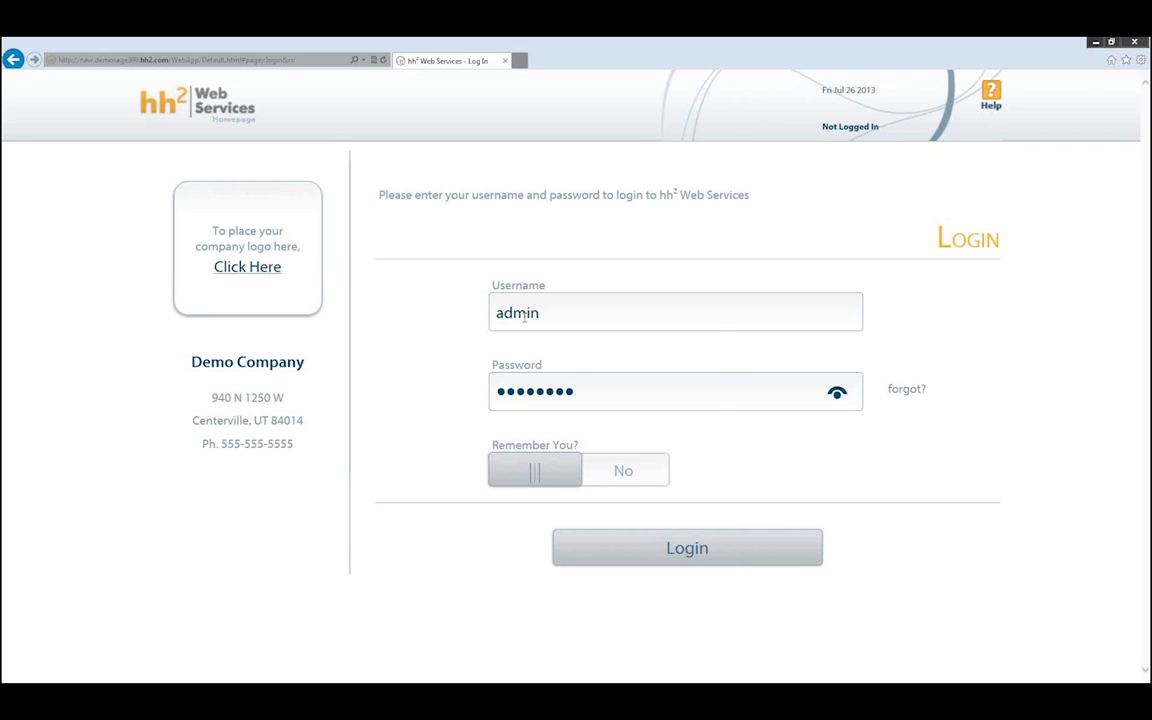
key("Return")
left_click(687, 413)
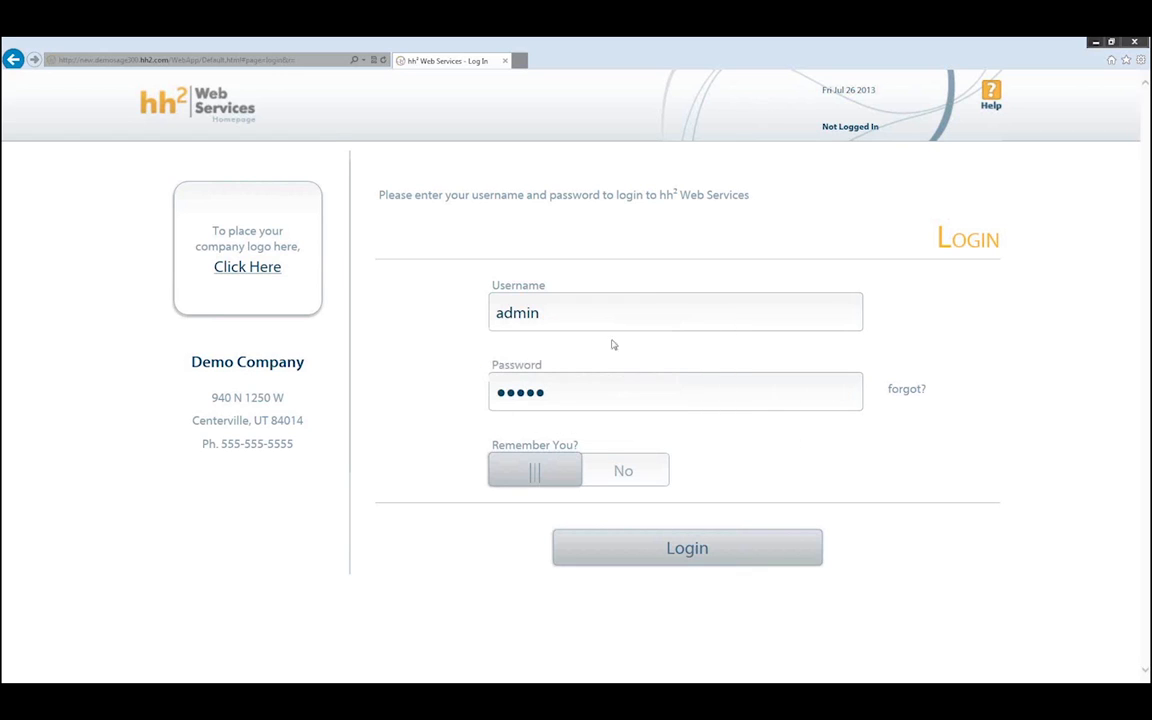
- Retype the username as administrator and sign in
left_click(590, 316)
type("administrator")
key("Tab")
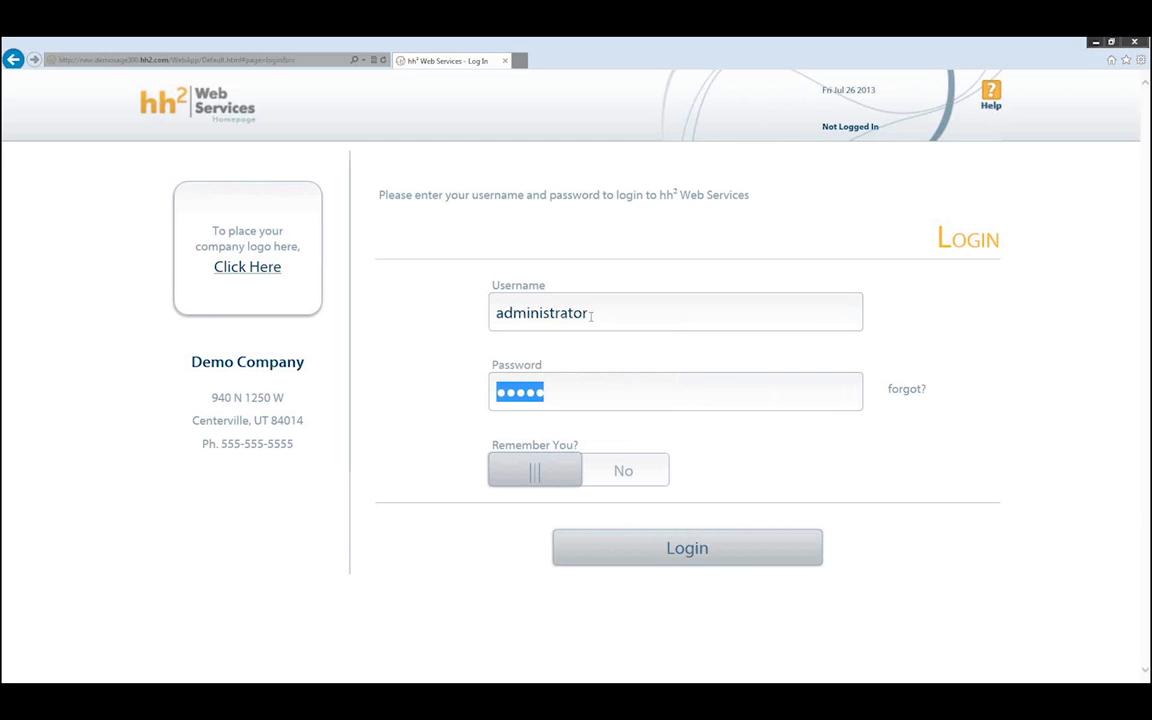
key("Return")
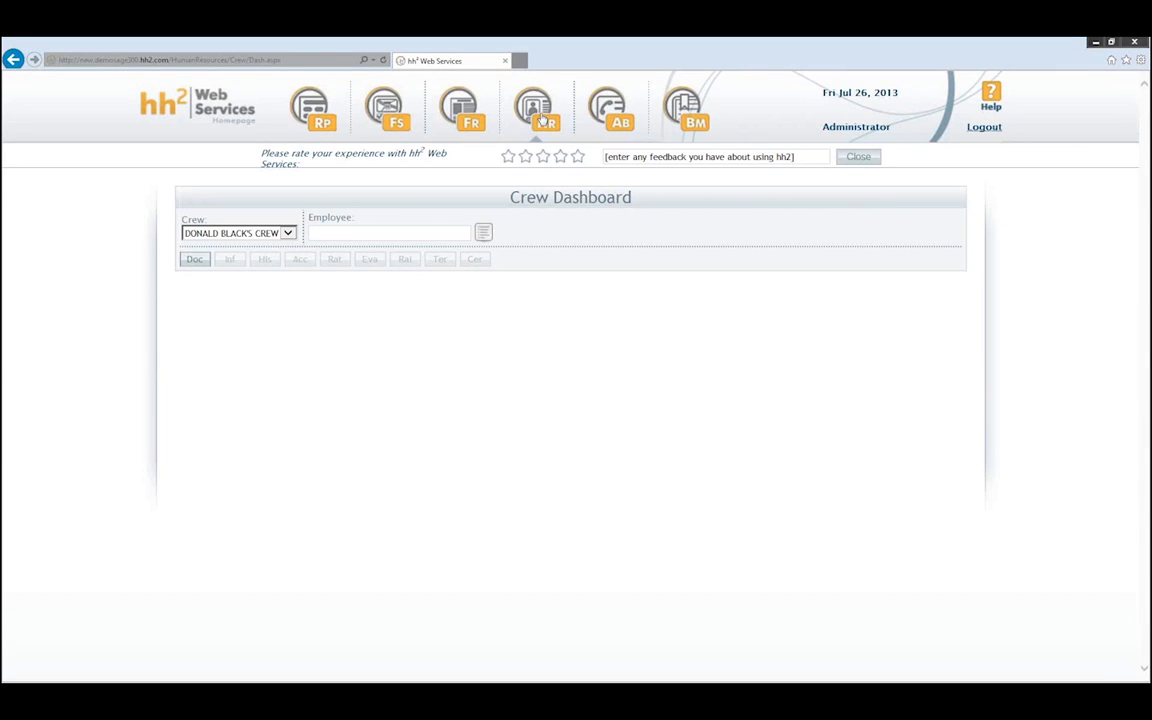
left_click(541, 119)
- Open Employee Records, select the second listed employee, and show their location assignments
left_click(540, 251)
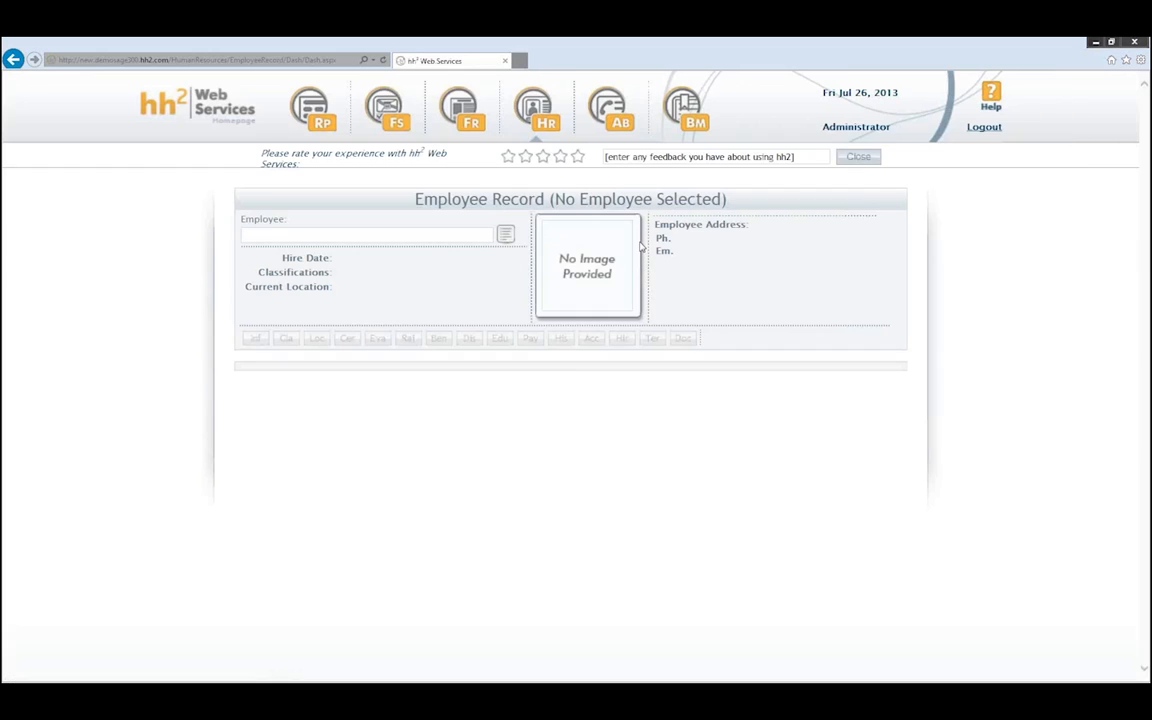
left_click(507, 236)
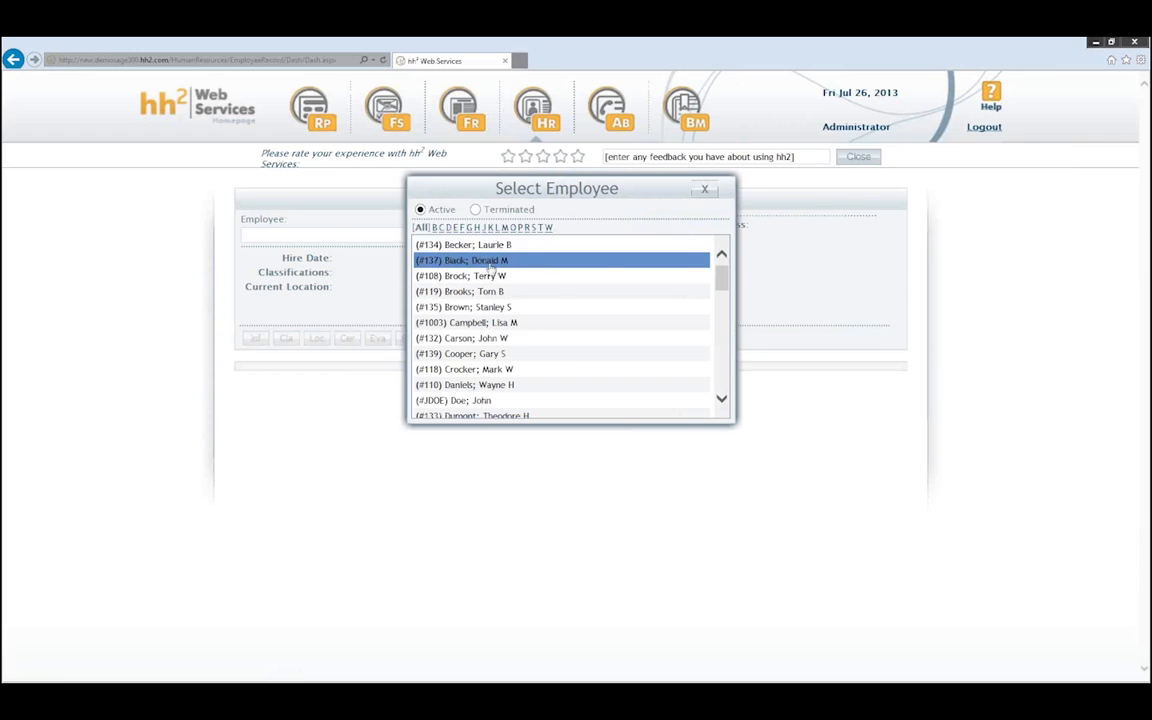
left_click(502, 260)
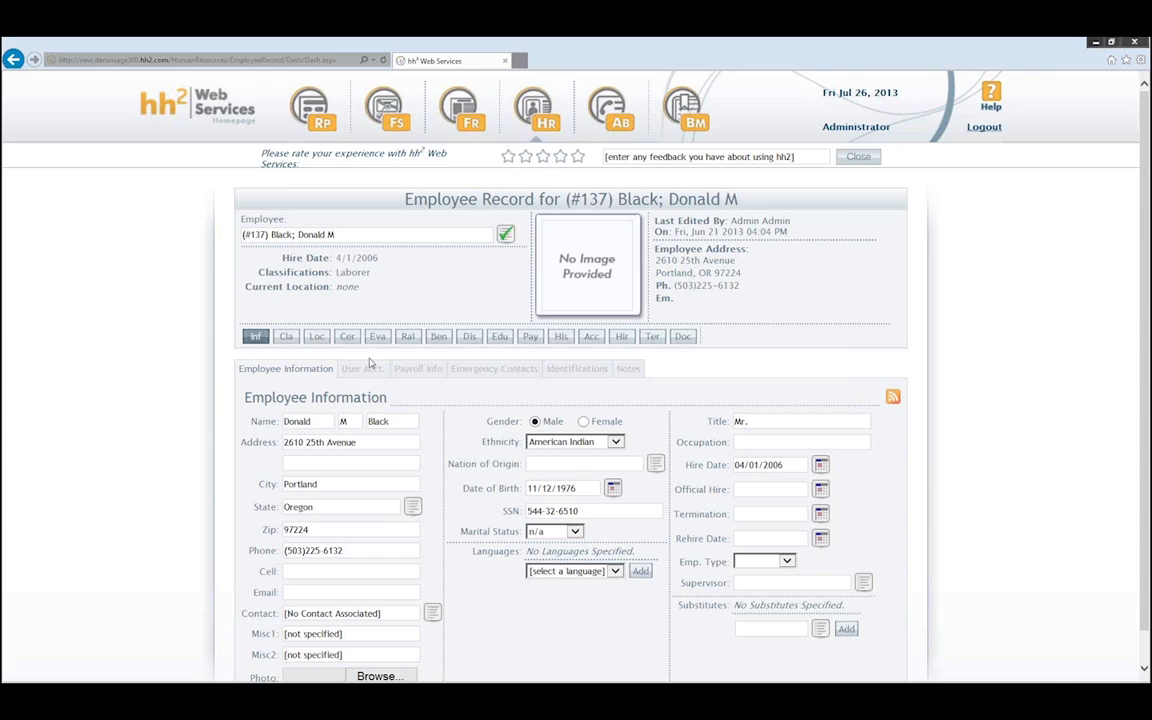
left_click(318, 337)
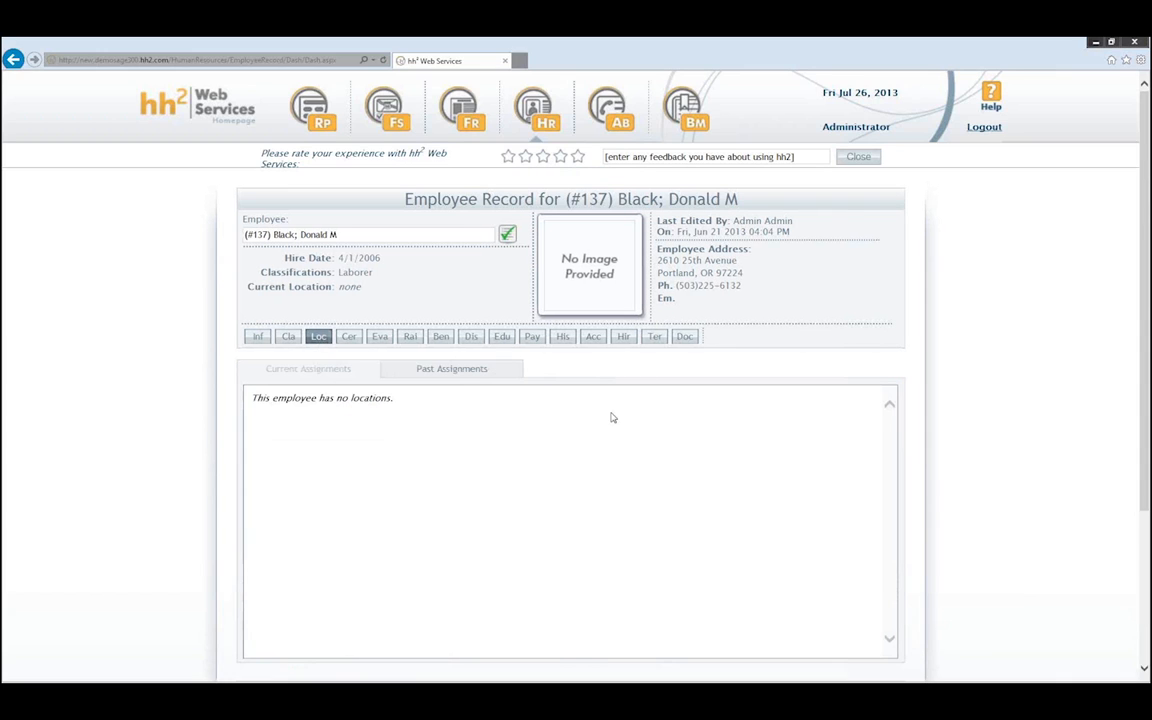
- Create a By Job location entry for job (03-007) Low Income Housing
scroll(609, 417, "down", 3)
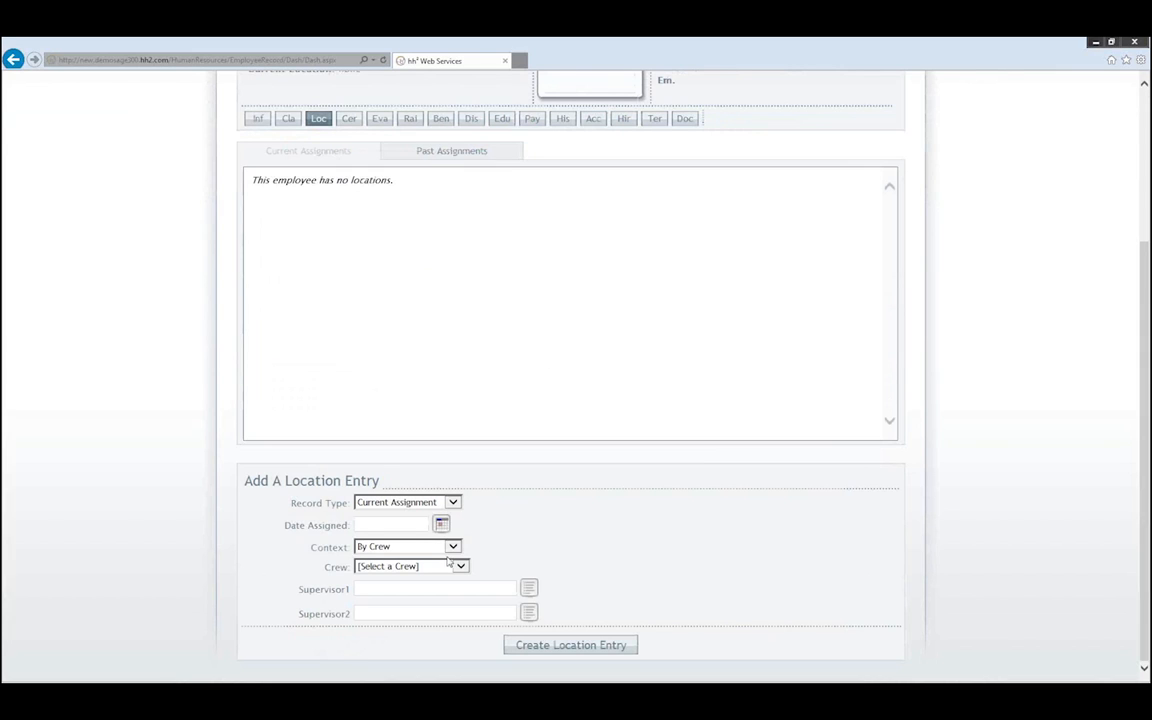
left_click(409, 546)
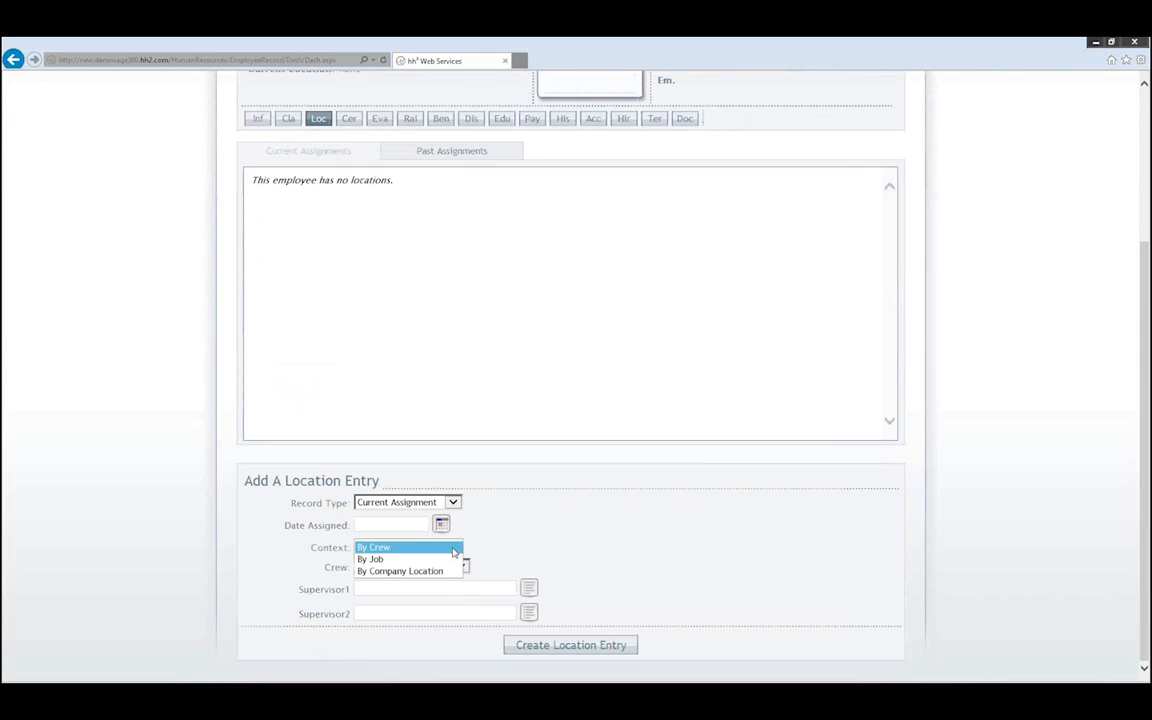
left_click(384, 560)
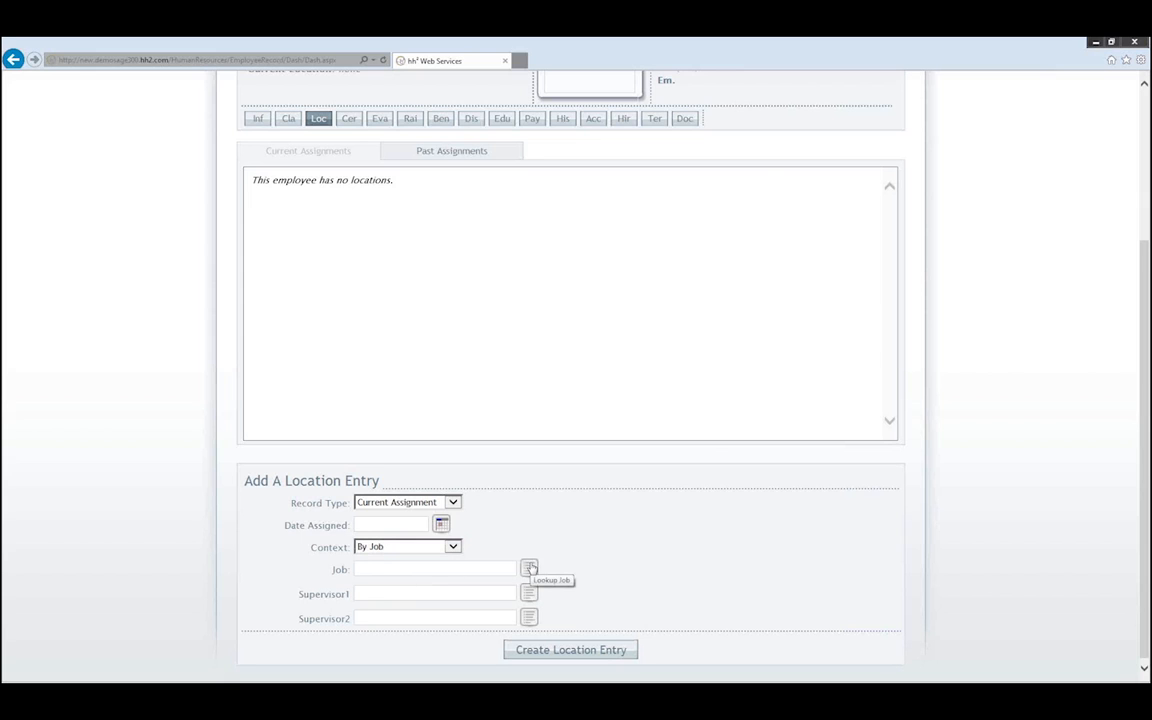
left_click(529, 568)
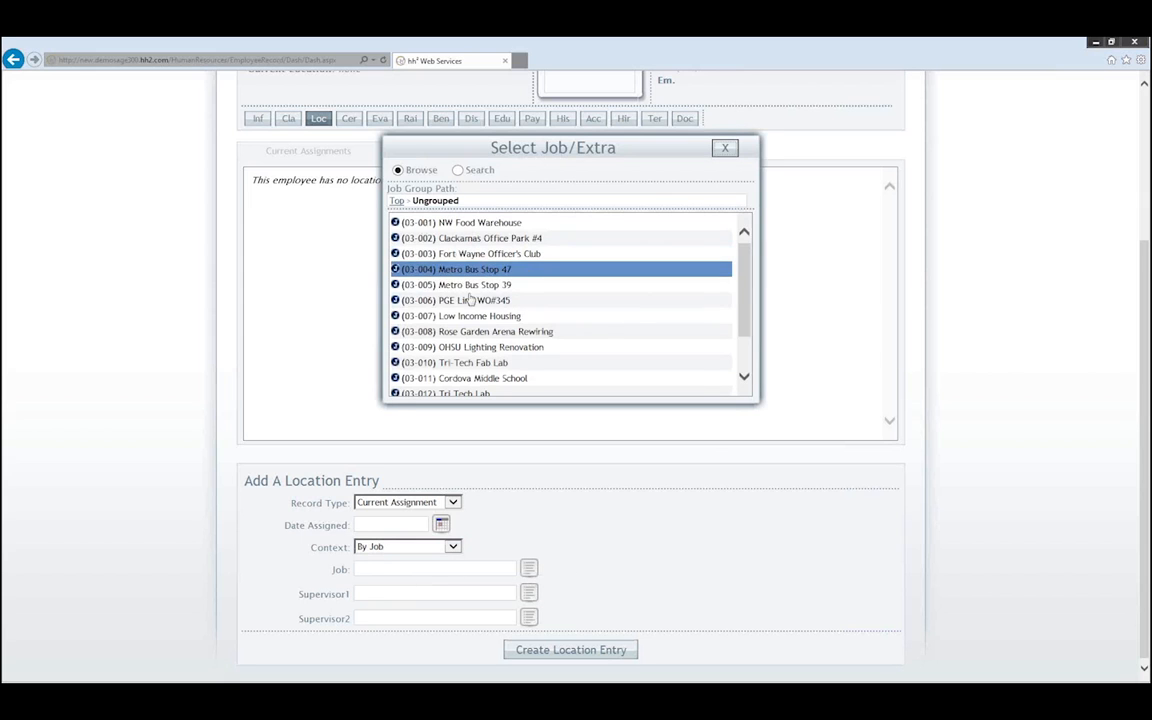
left_click(468, 318)
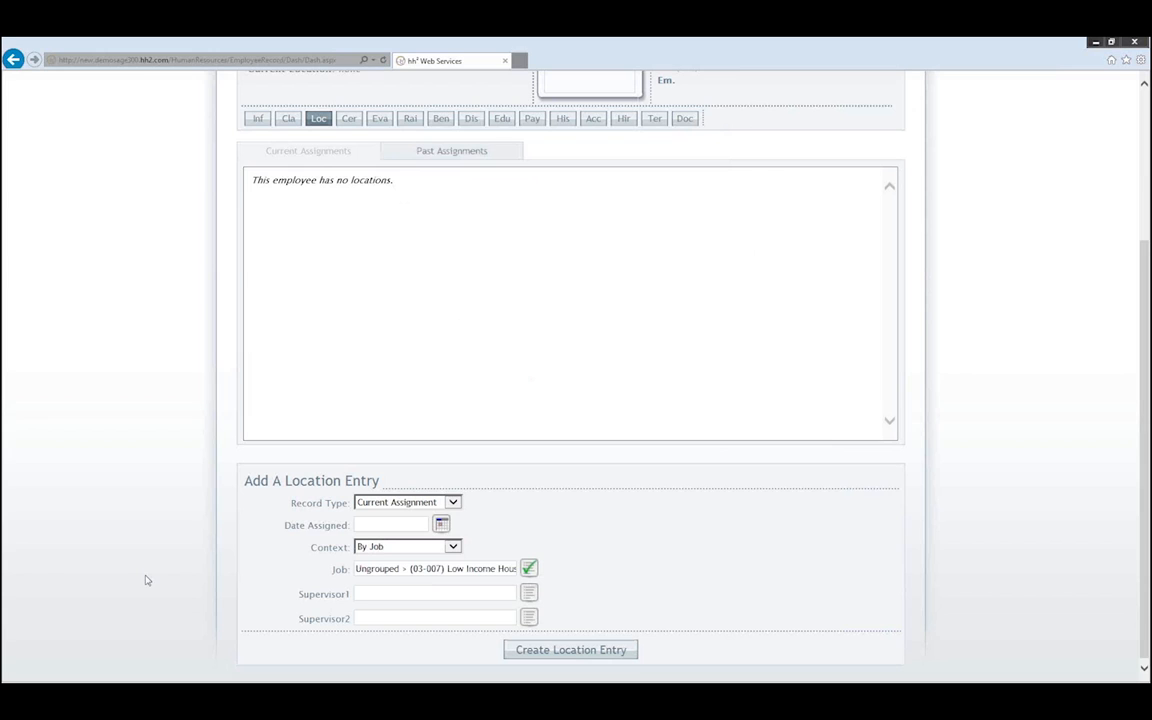
left_click(578, 649)
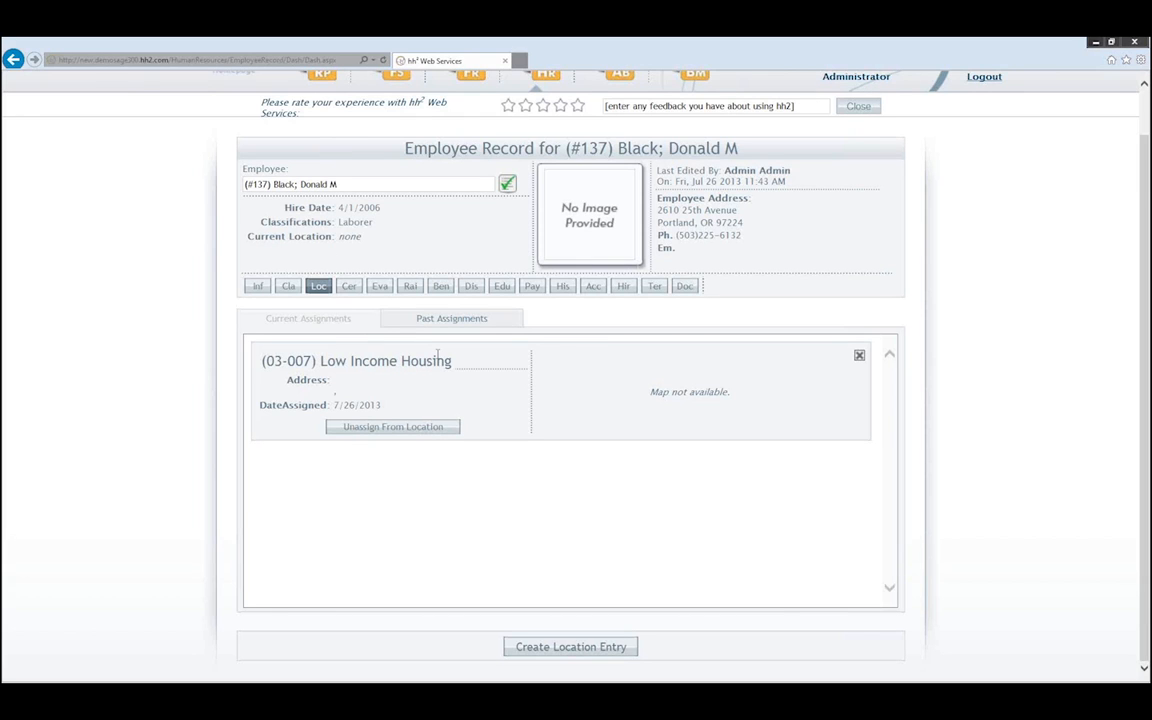
scroll(437, 355, "up", 2)
- Go to User Management, edit the third user, and show their project roles
left_click(183, 97)
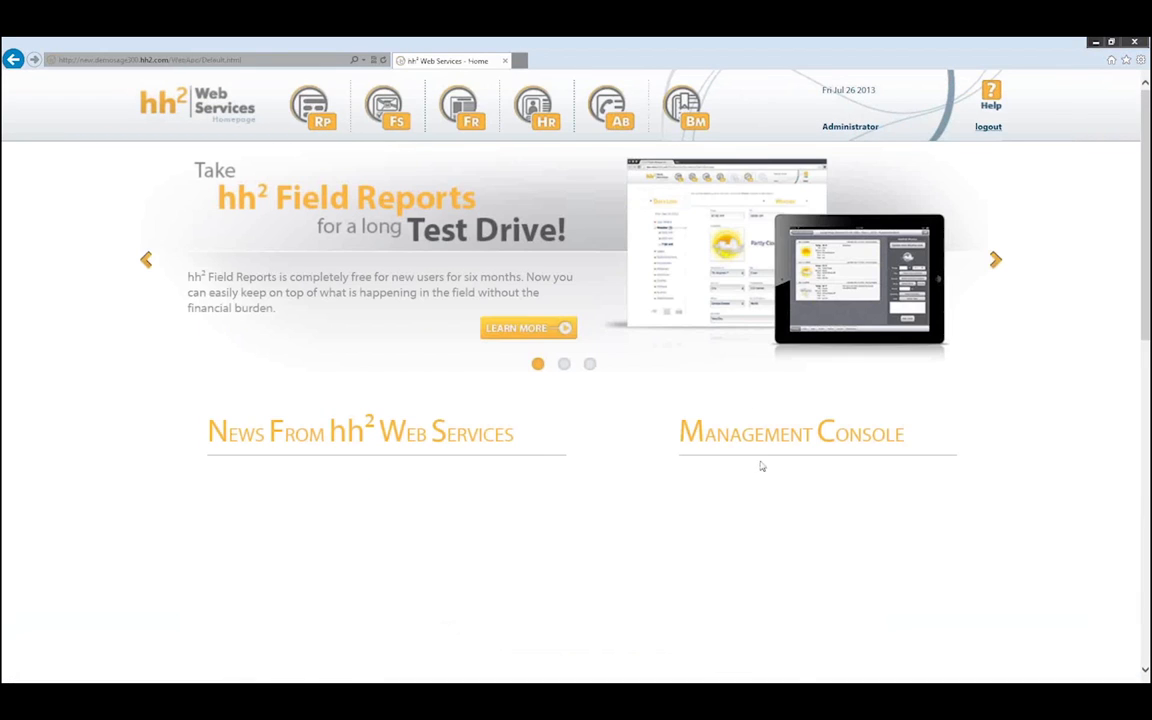
scroll(770, 508, "down", 1)
left_click(760, 443)
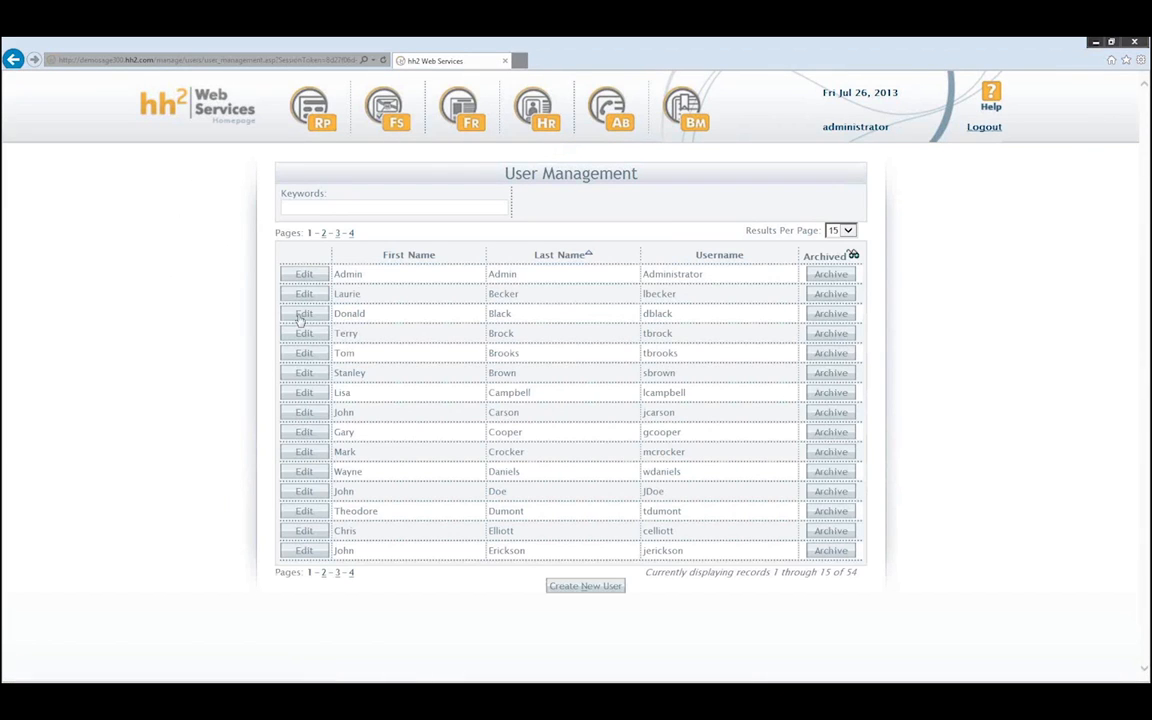
left_click(302, 314)
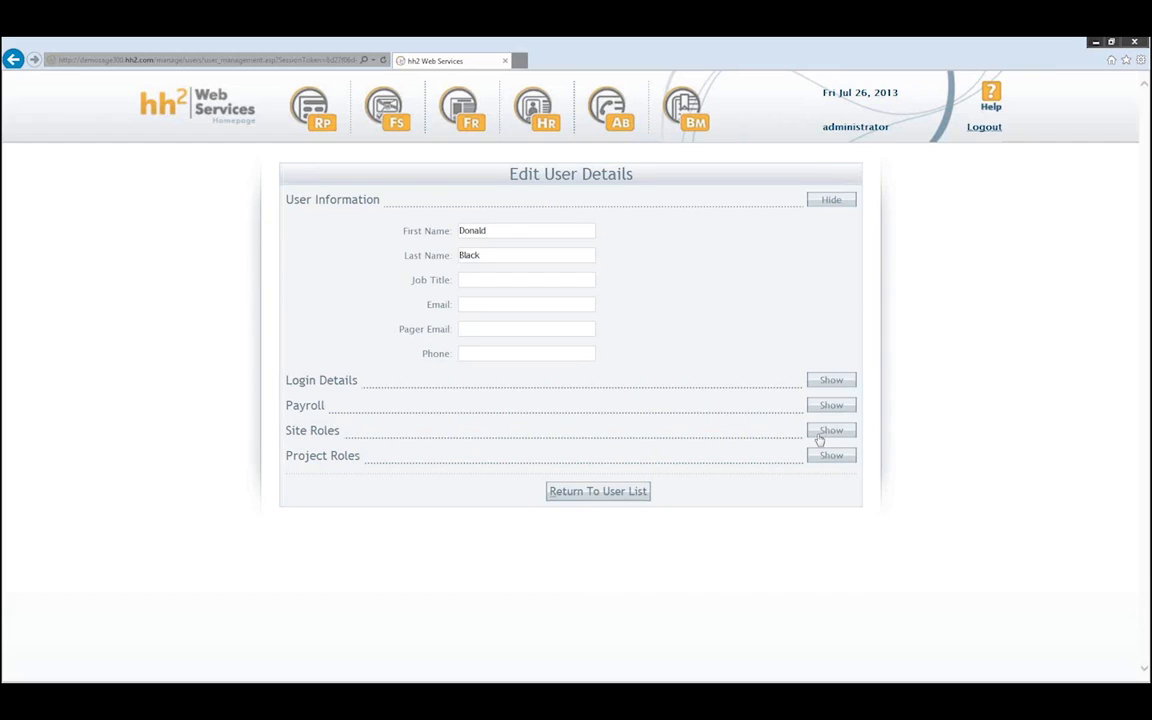
left_click(831, 456)
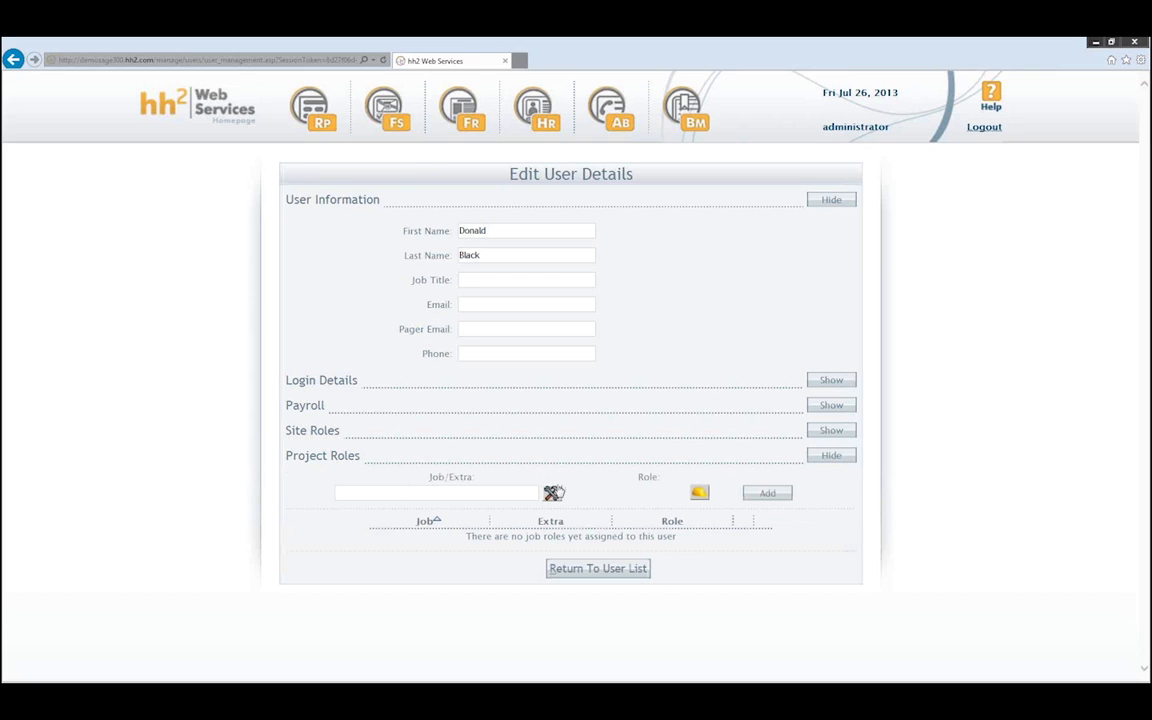
- Choose job (03-008) Rose Garden Arena Rewiring, browse the Remote Payroll roles, then close without choosing
left_click(552, 493)
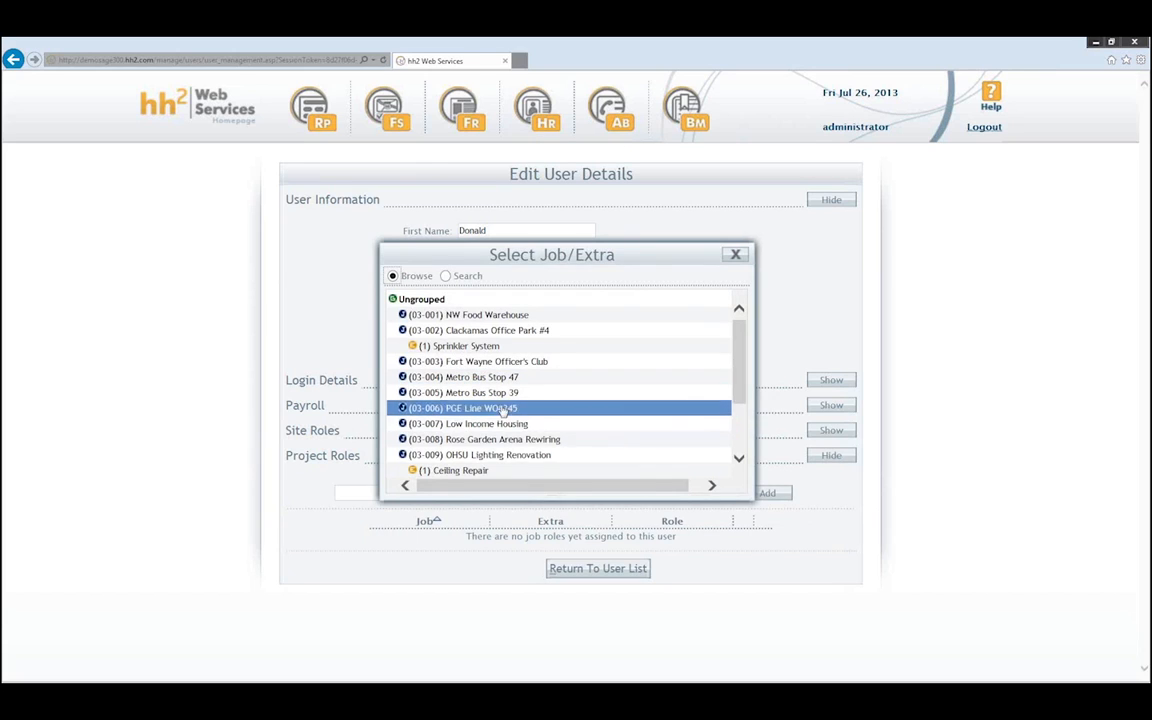
left_click(468, 441)
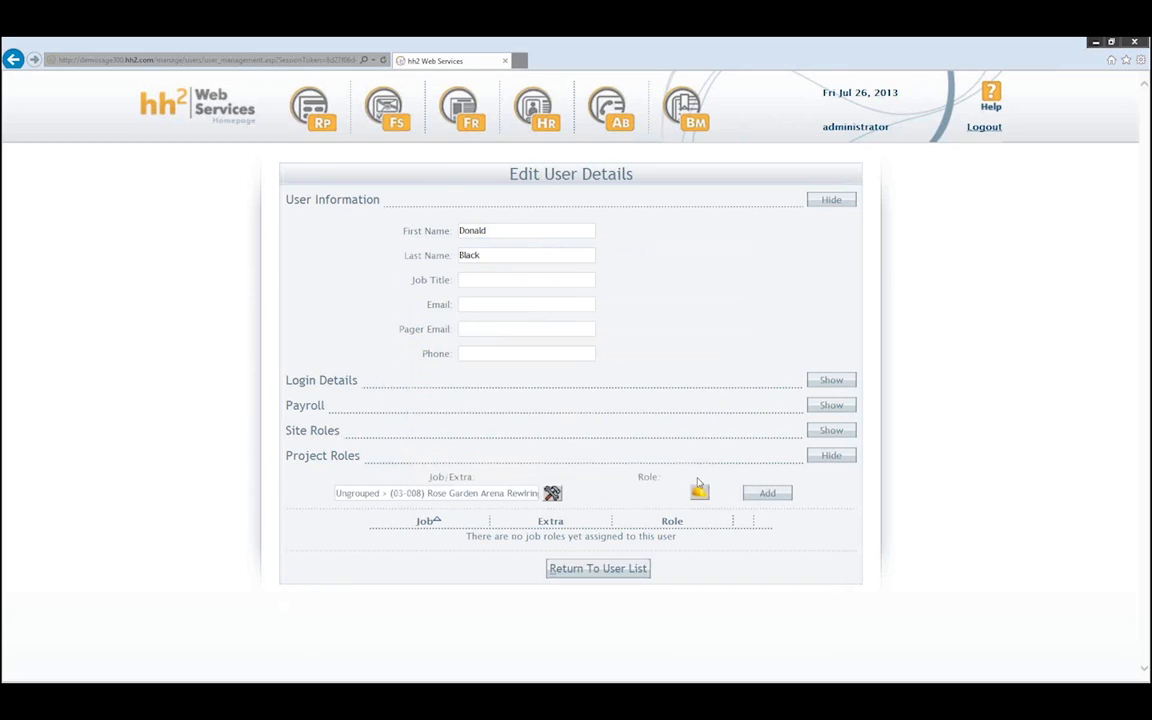
left_click(699, 492)
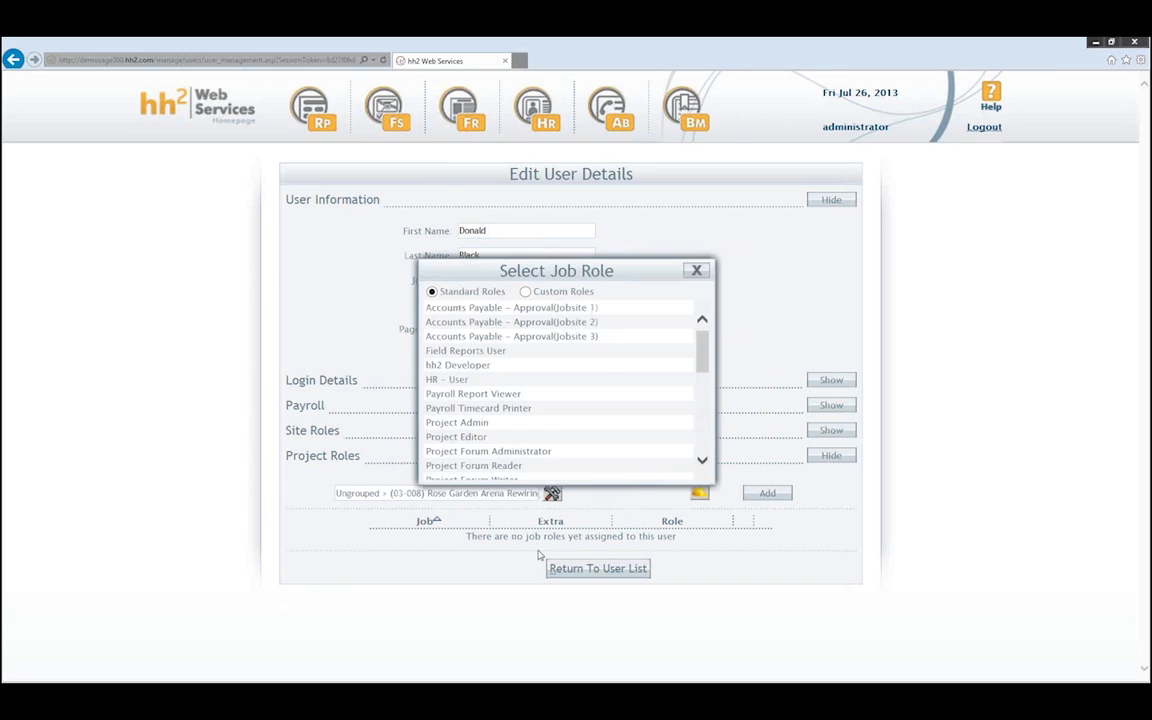
left_click_drag(701, 350, 702, 404)
left_click(566, 398)
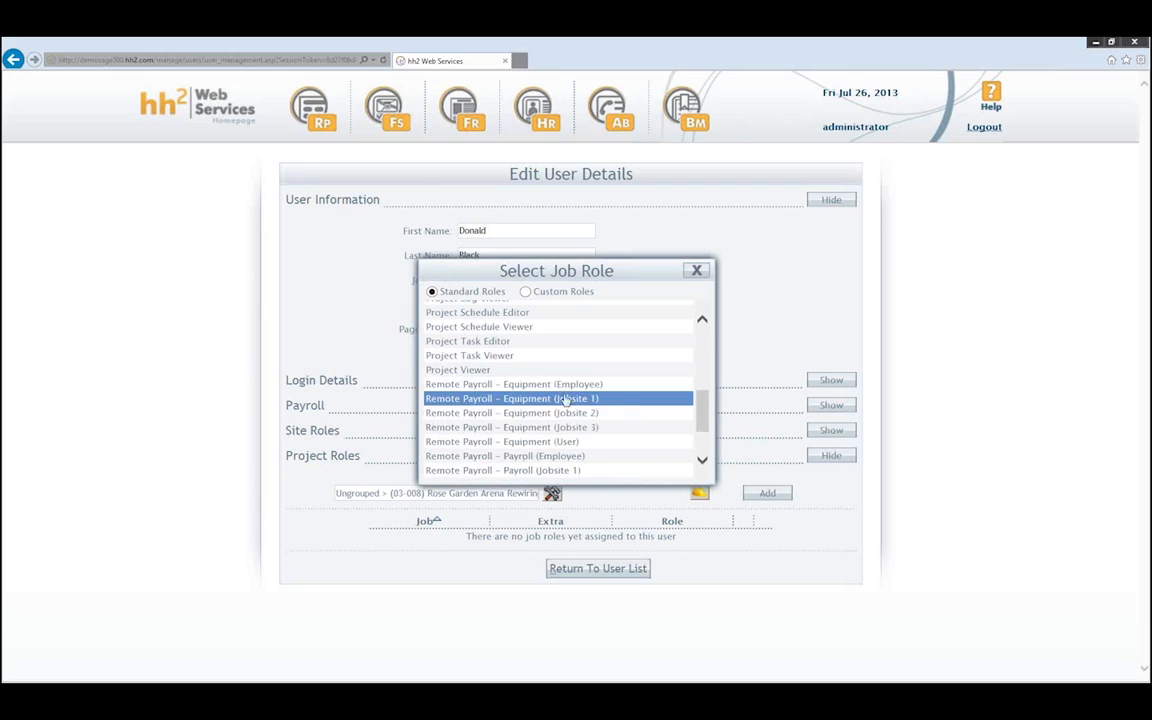
left_click(532, 471)
left_click(538, 456)
scroll(535, 457, "down", 1)
left_click(512, 446)
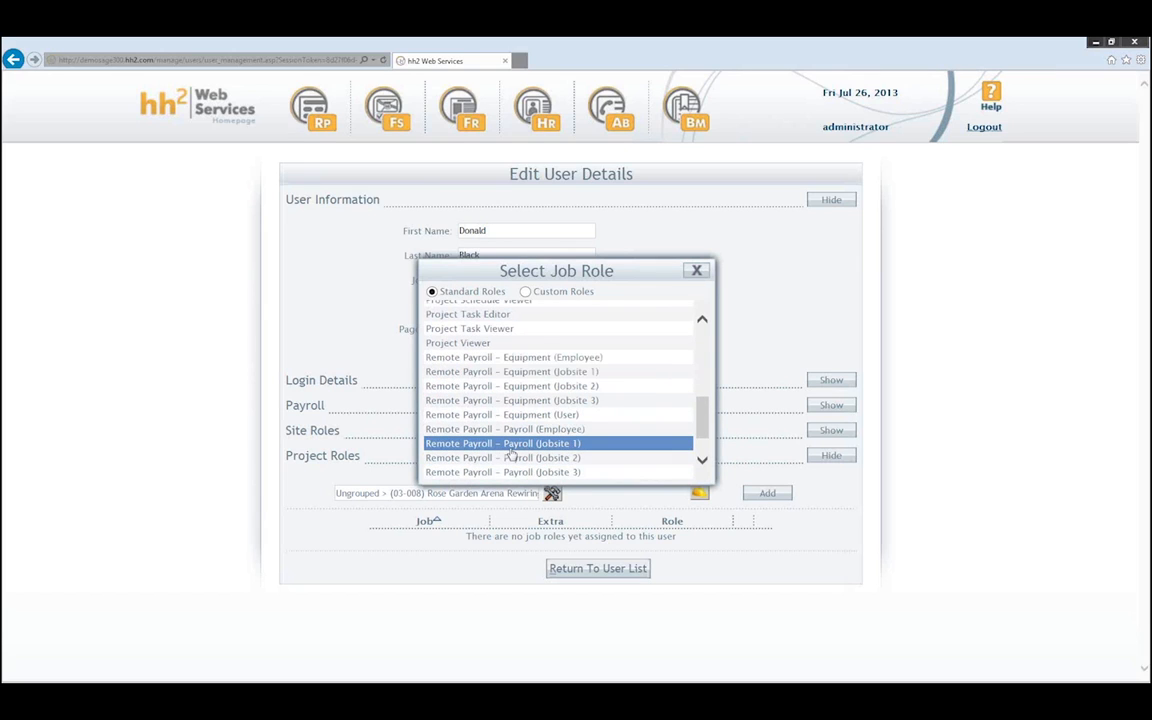
left_click(696, 270)
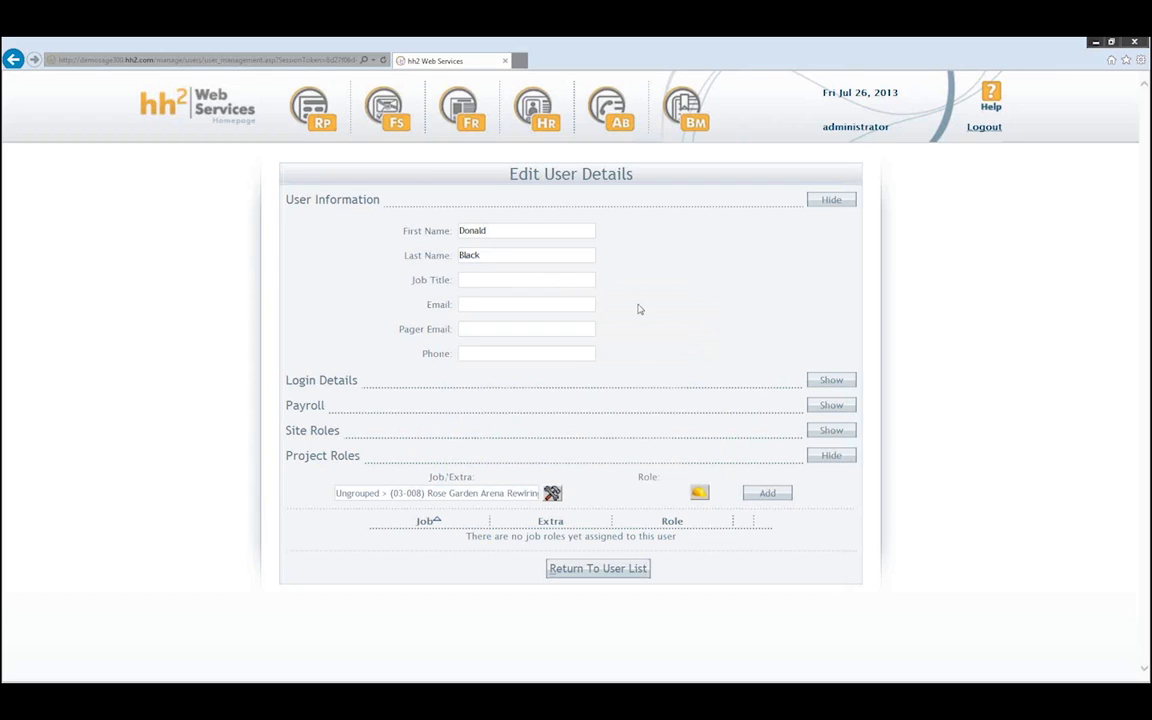